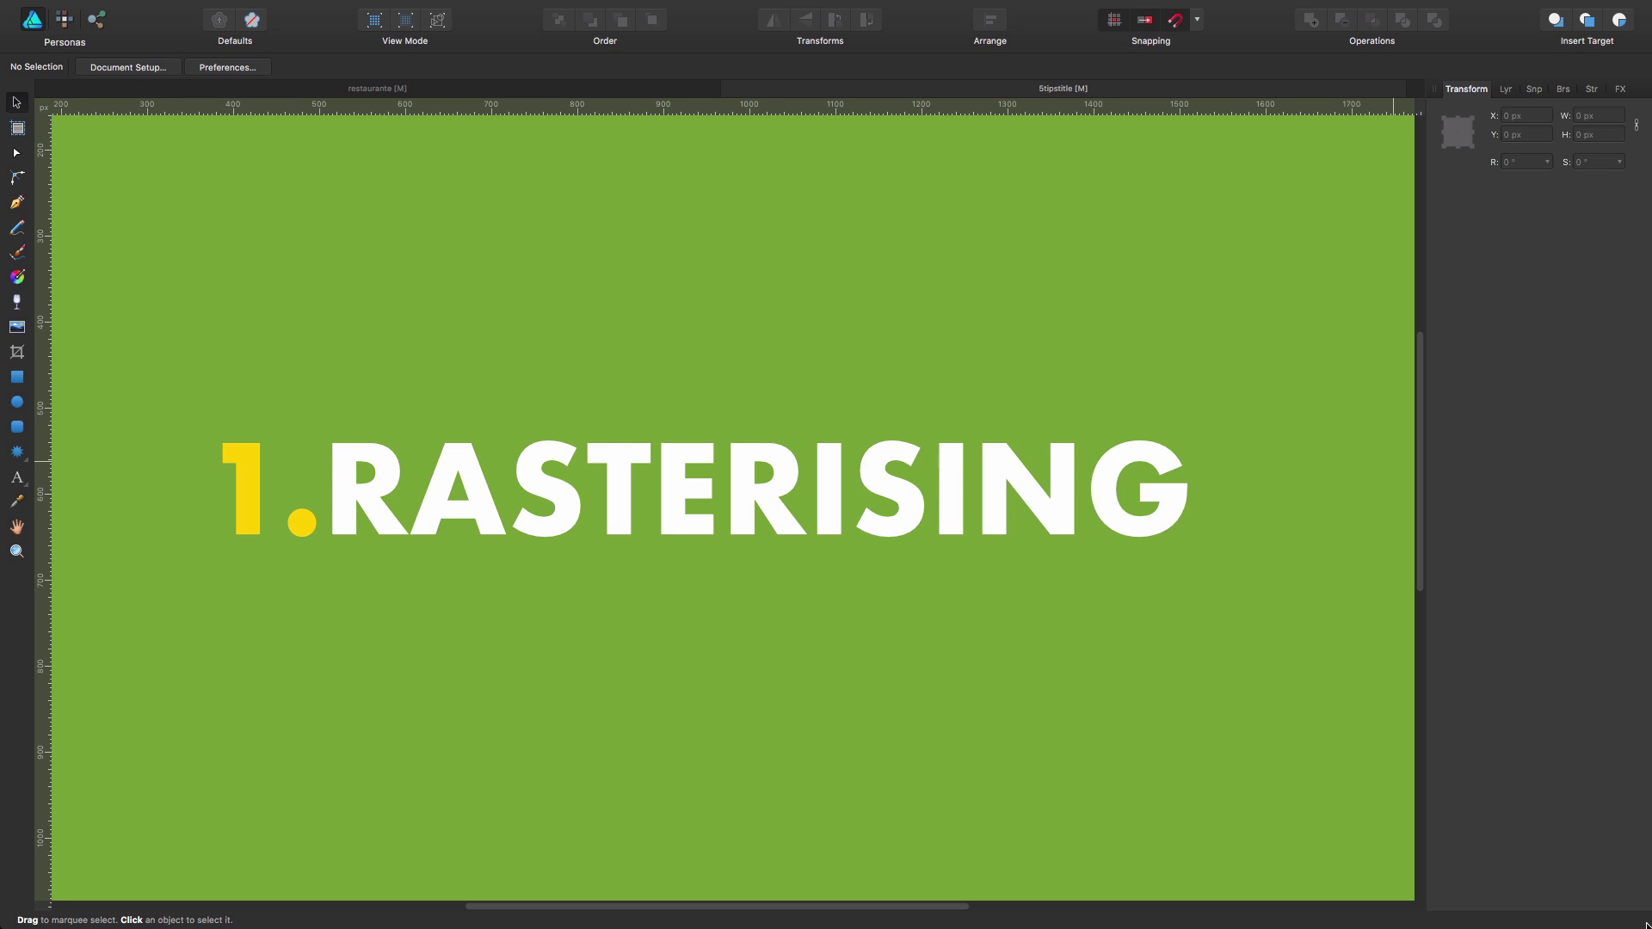
Step: Switch to the restaurante document, select the left tree's Tear shape and show the Layers panel
click(465, 89)
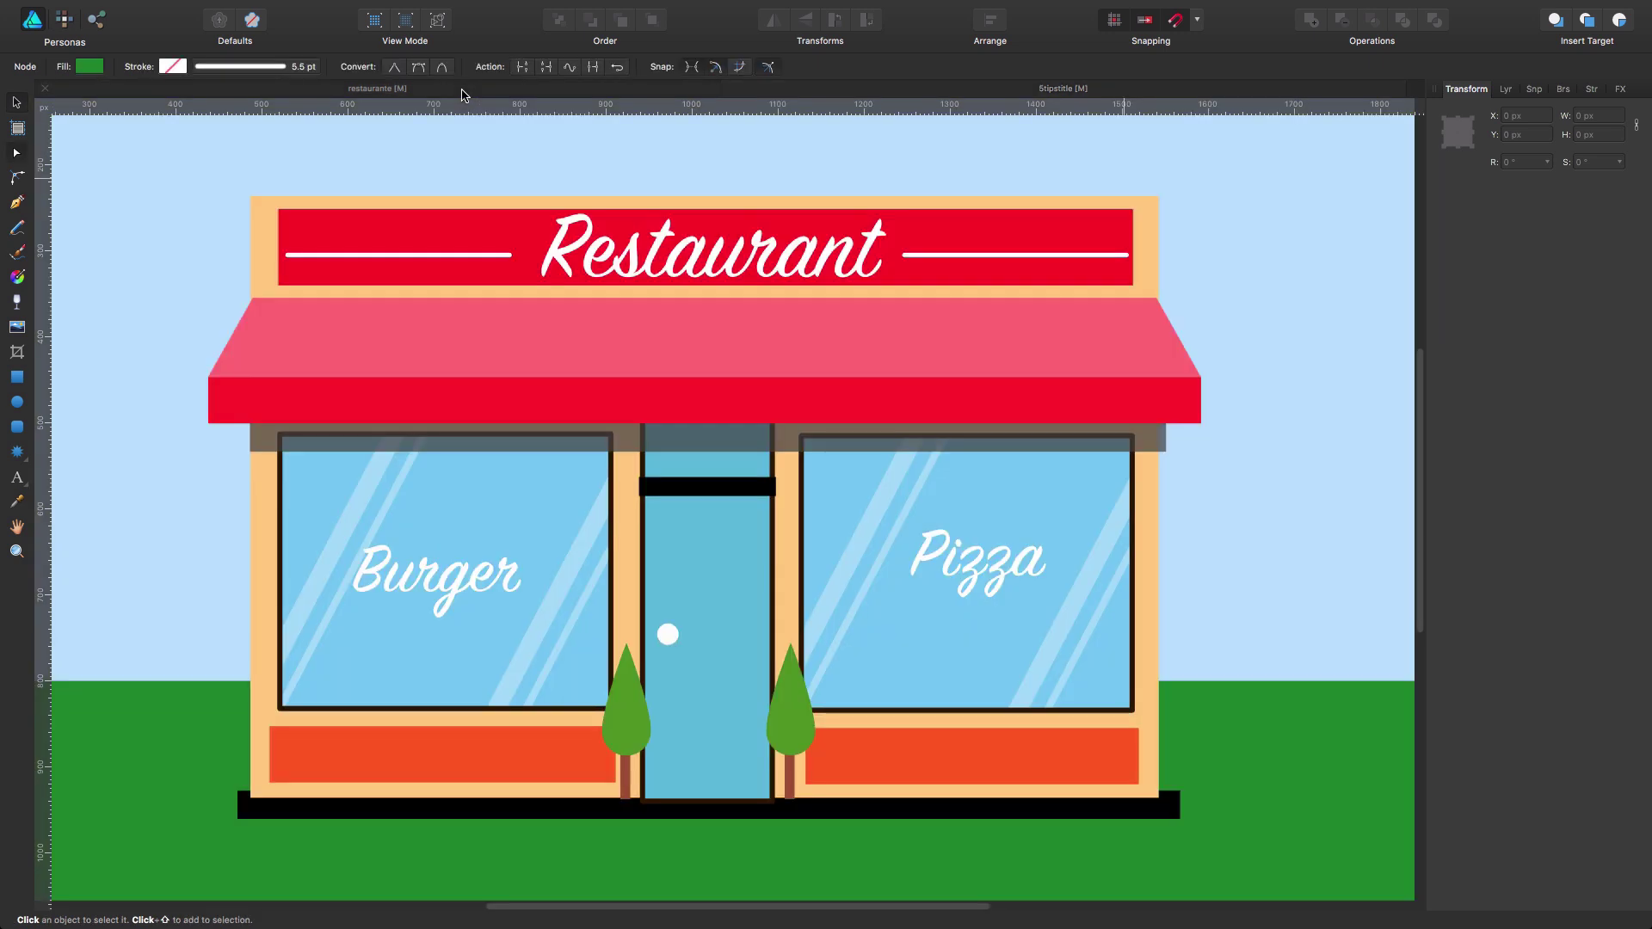
click(796, 662)
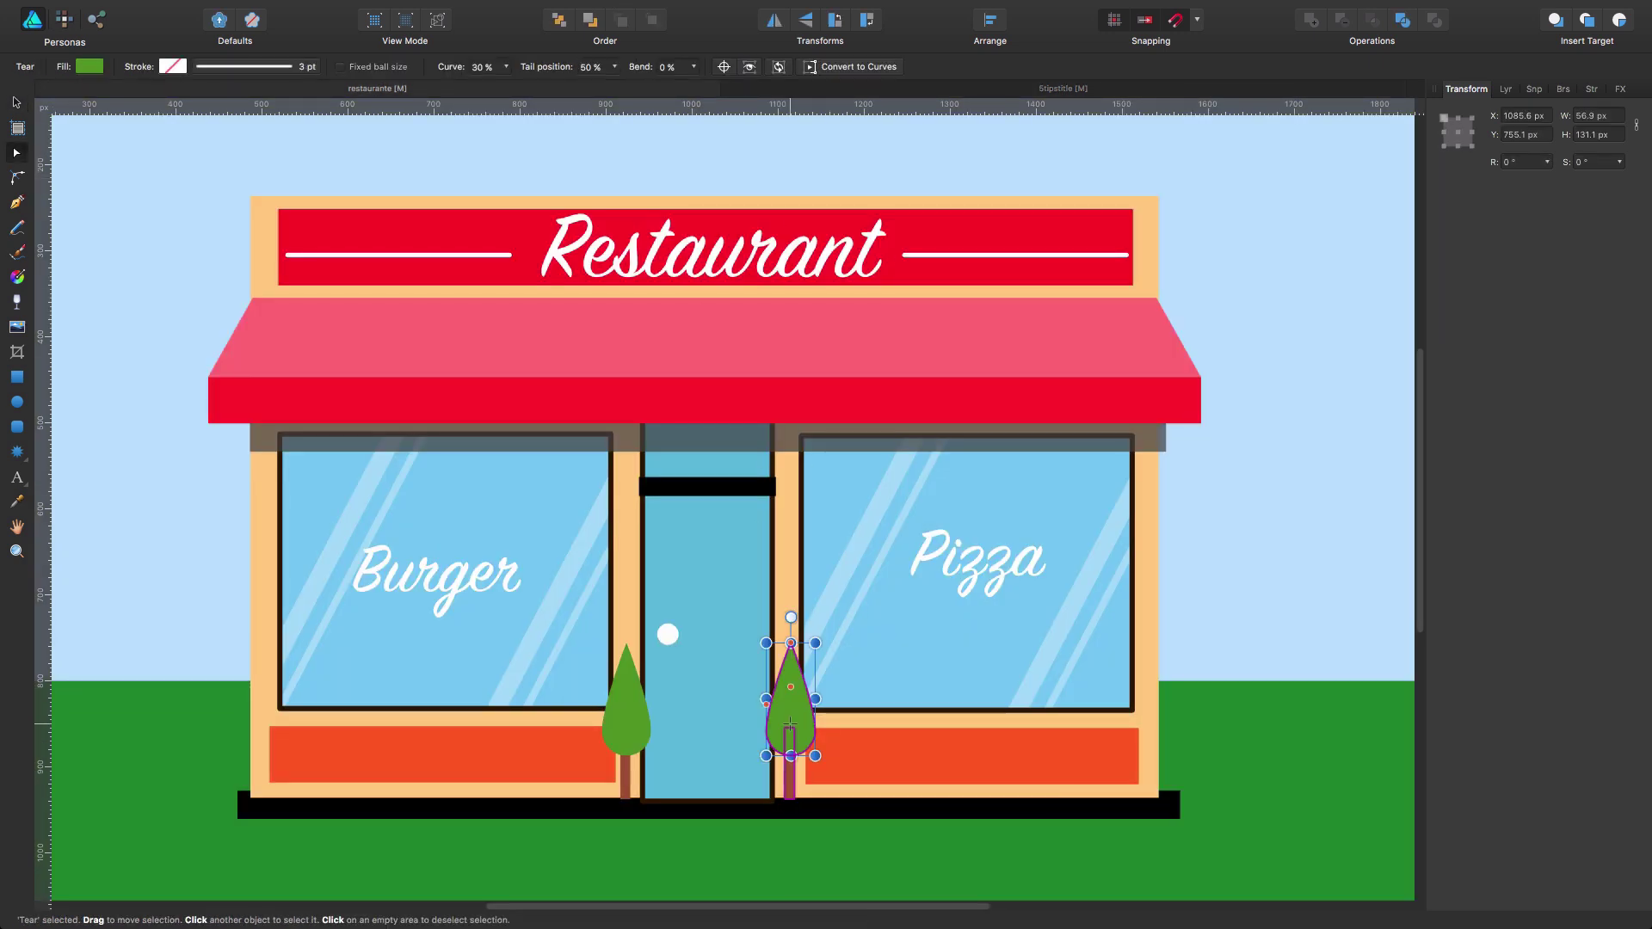
click(616, 730)
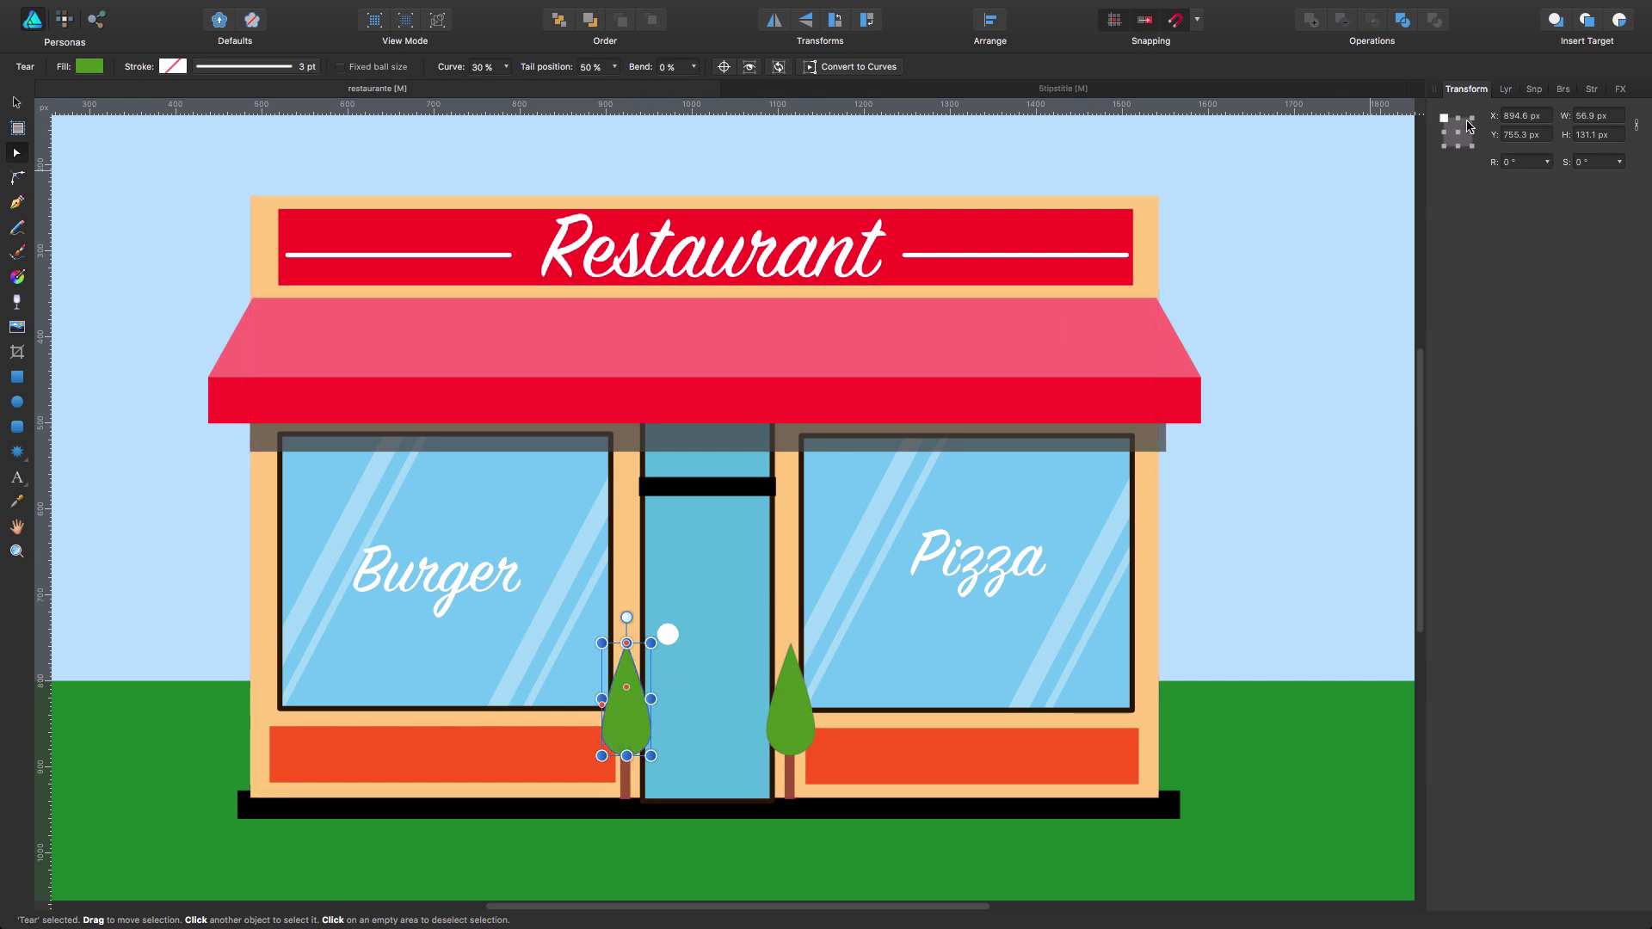
click(1505, 89)
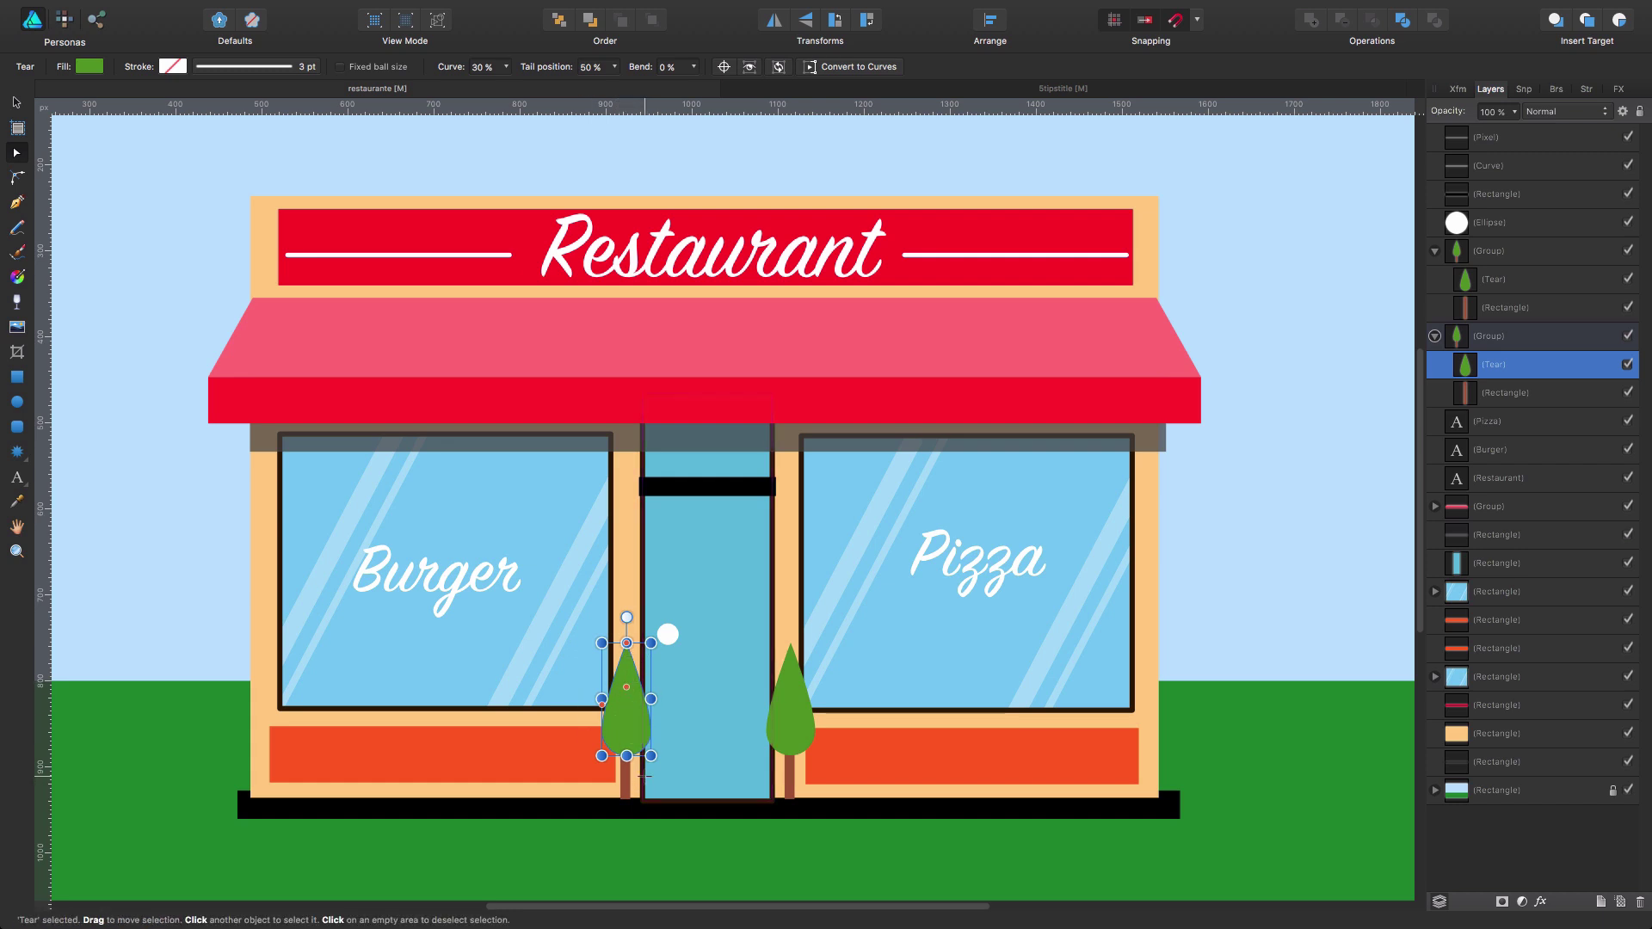
right_click(626, 736)
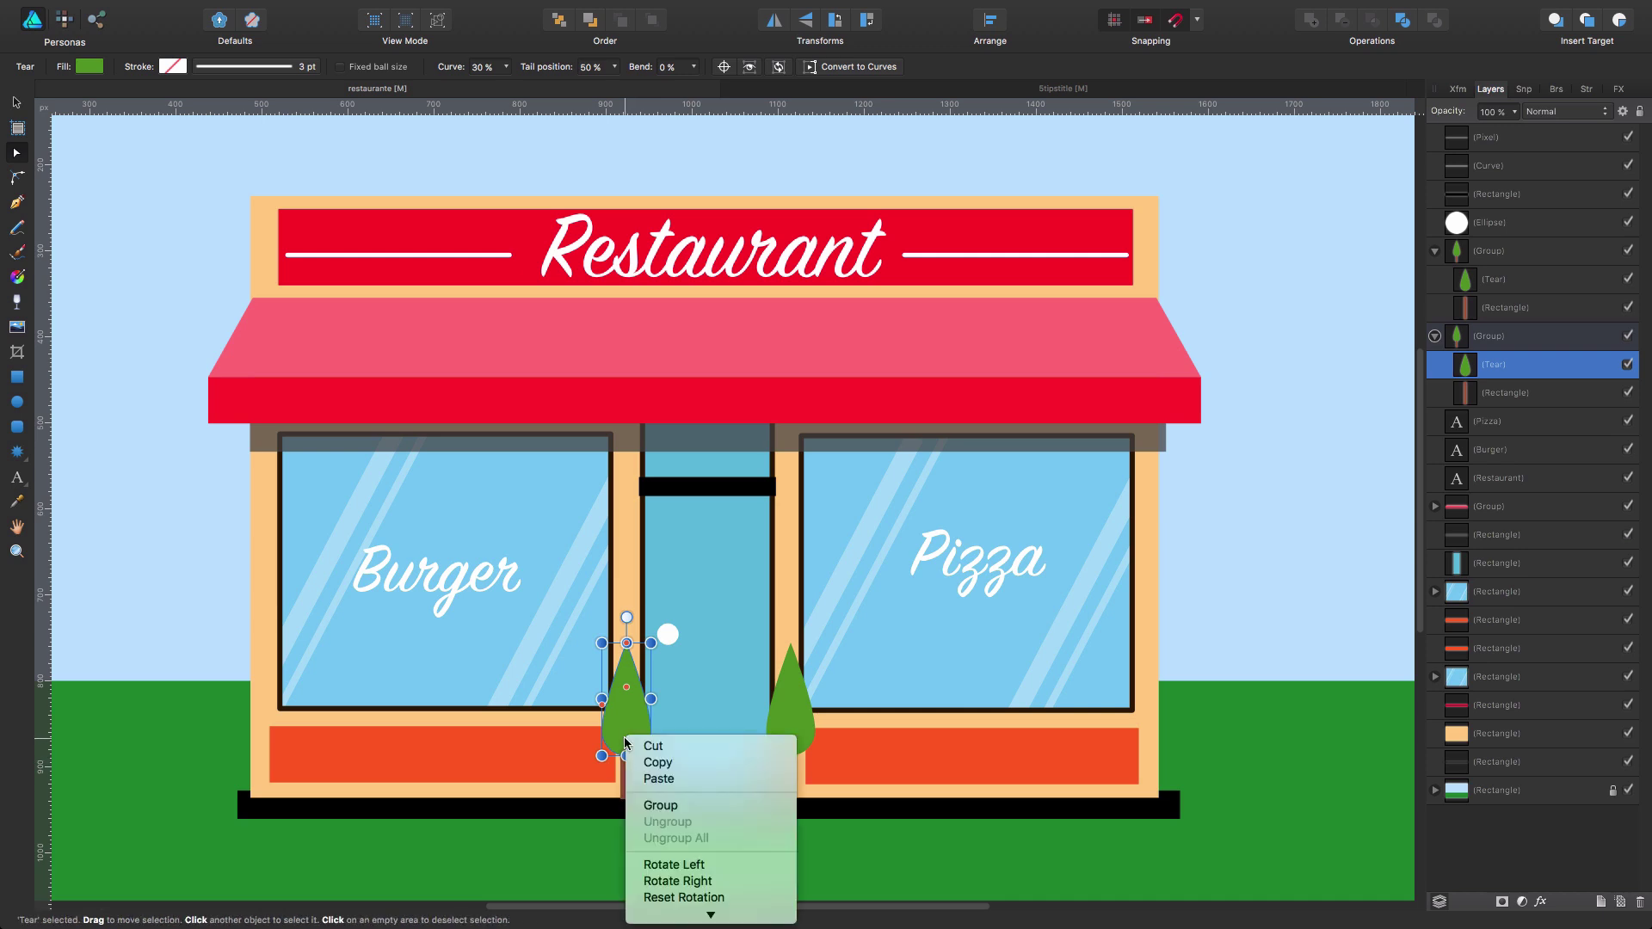
mouse_move(710, 914)
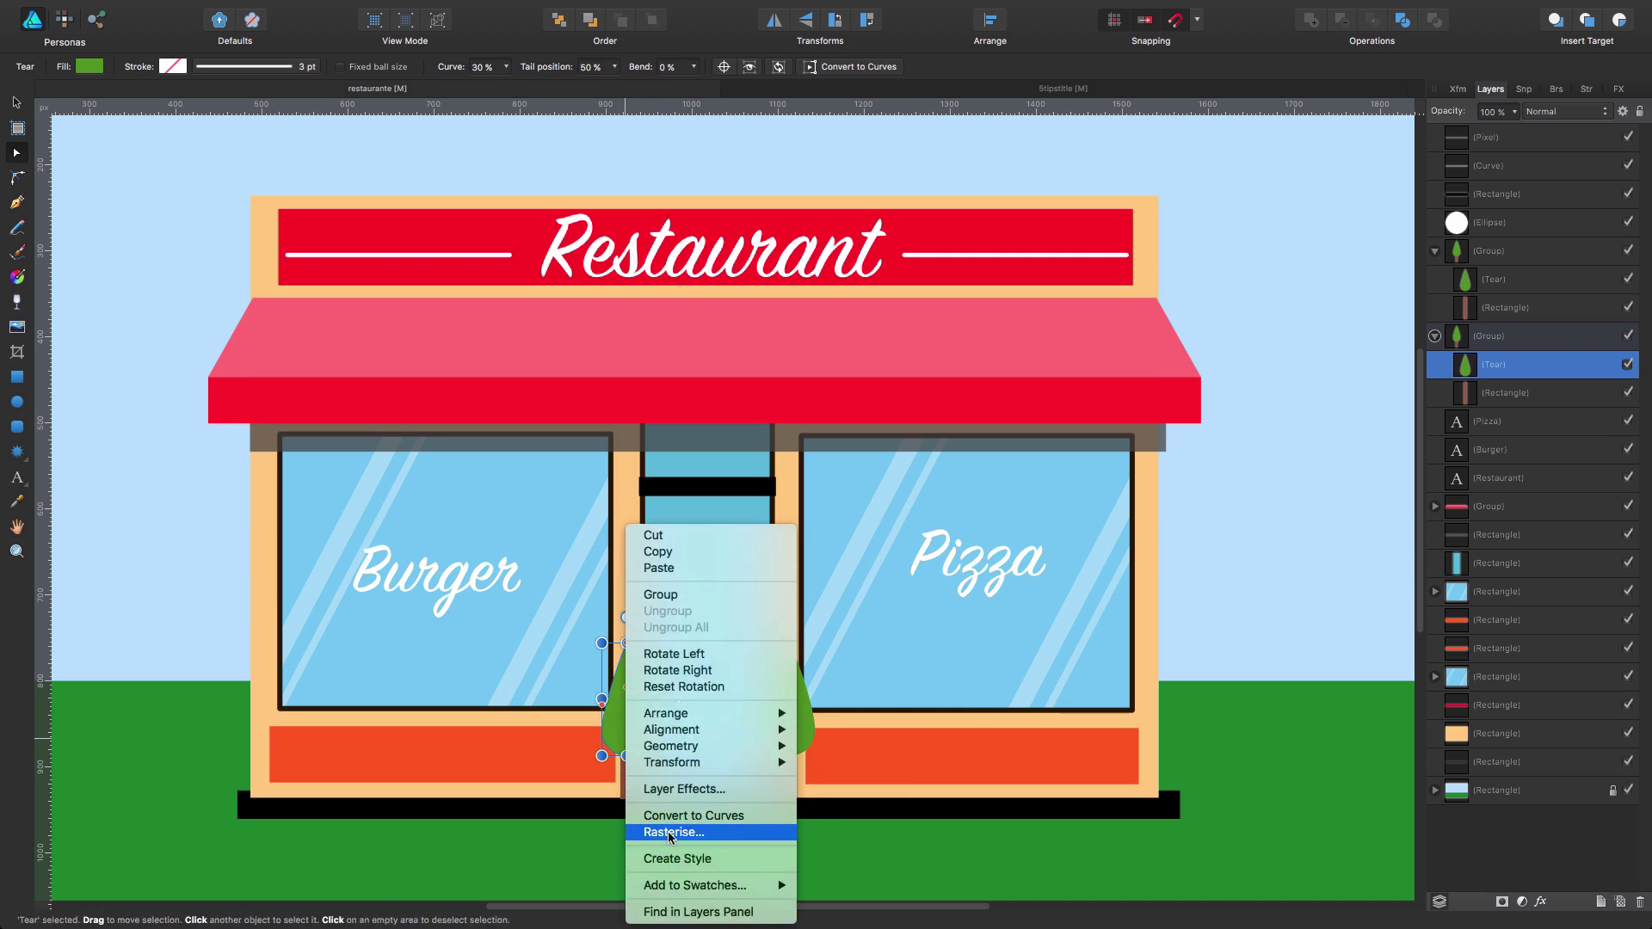
click(664, 832)
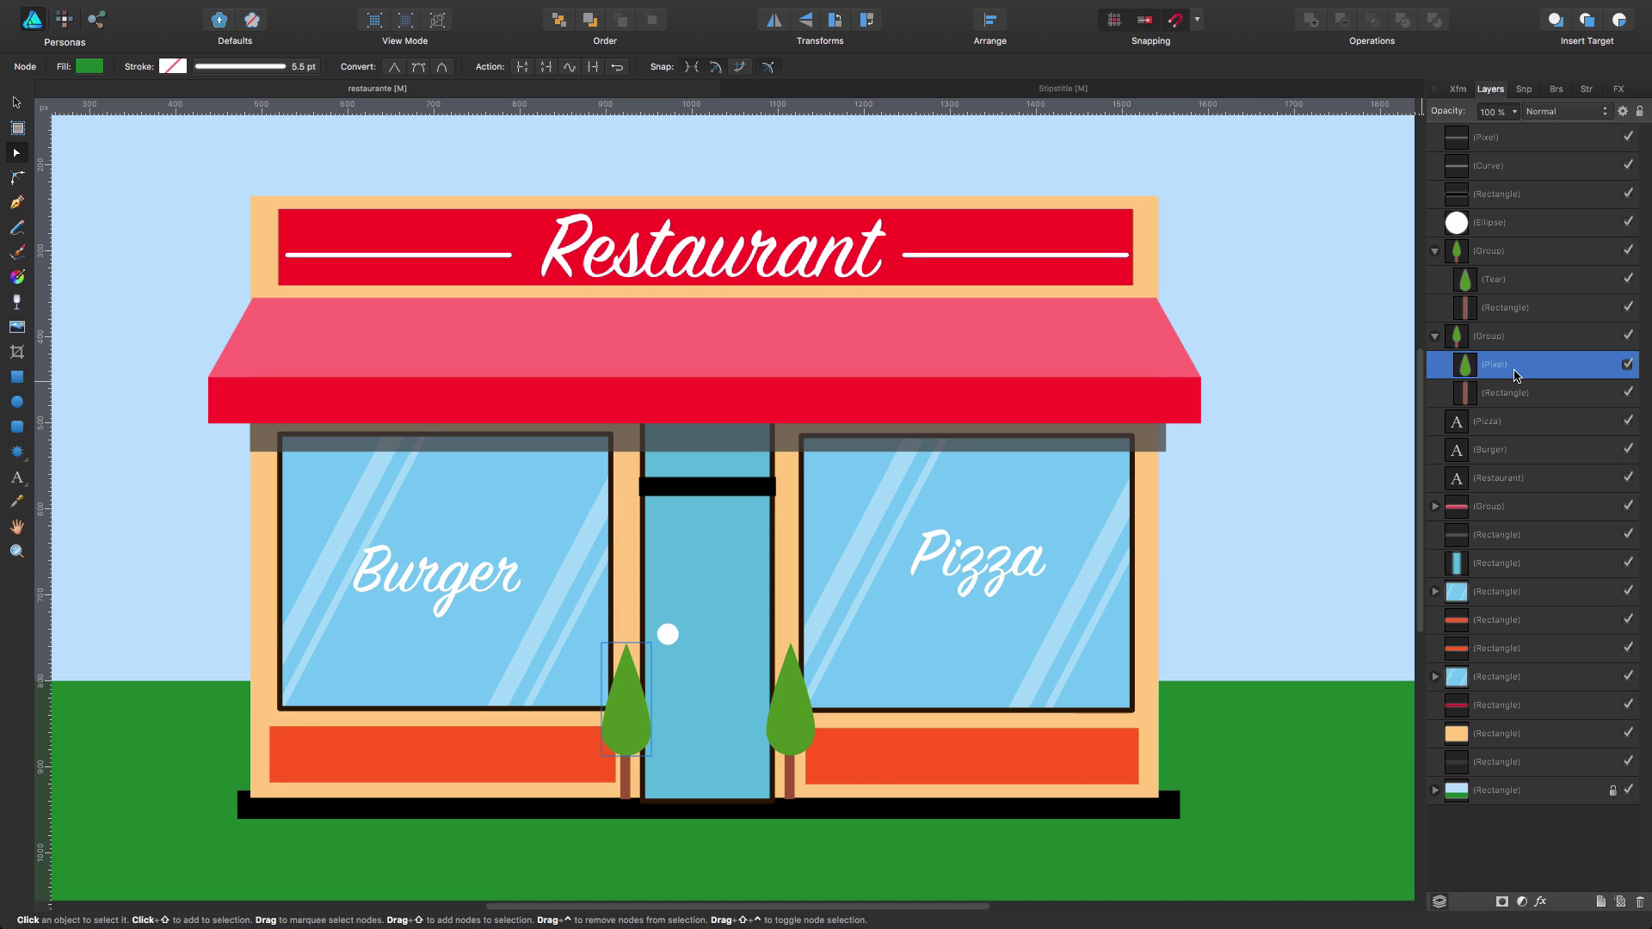
key(super+z)
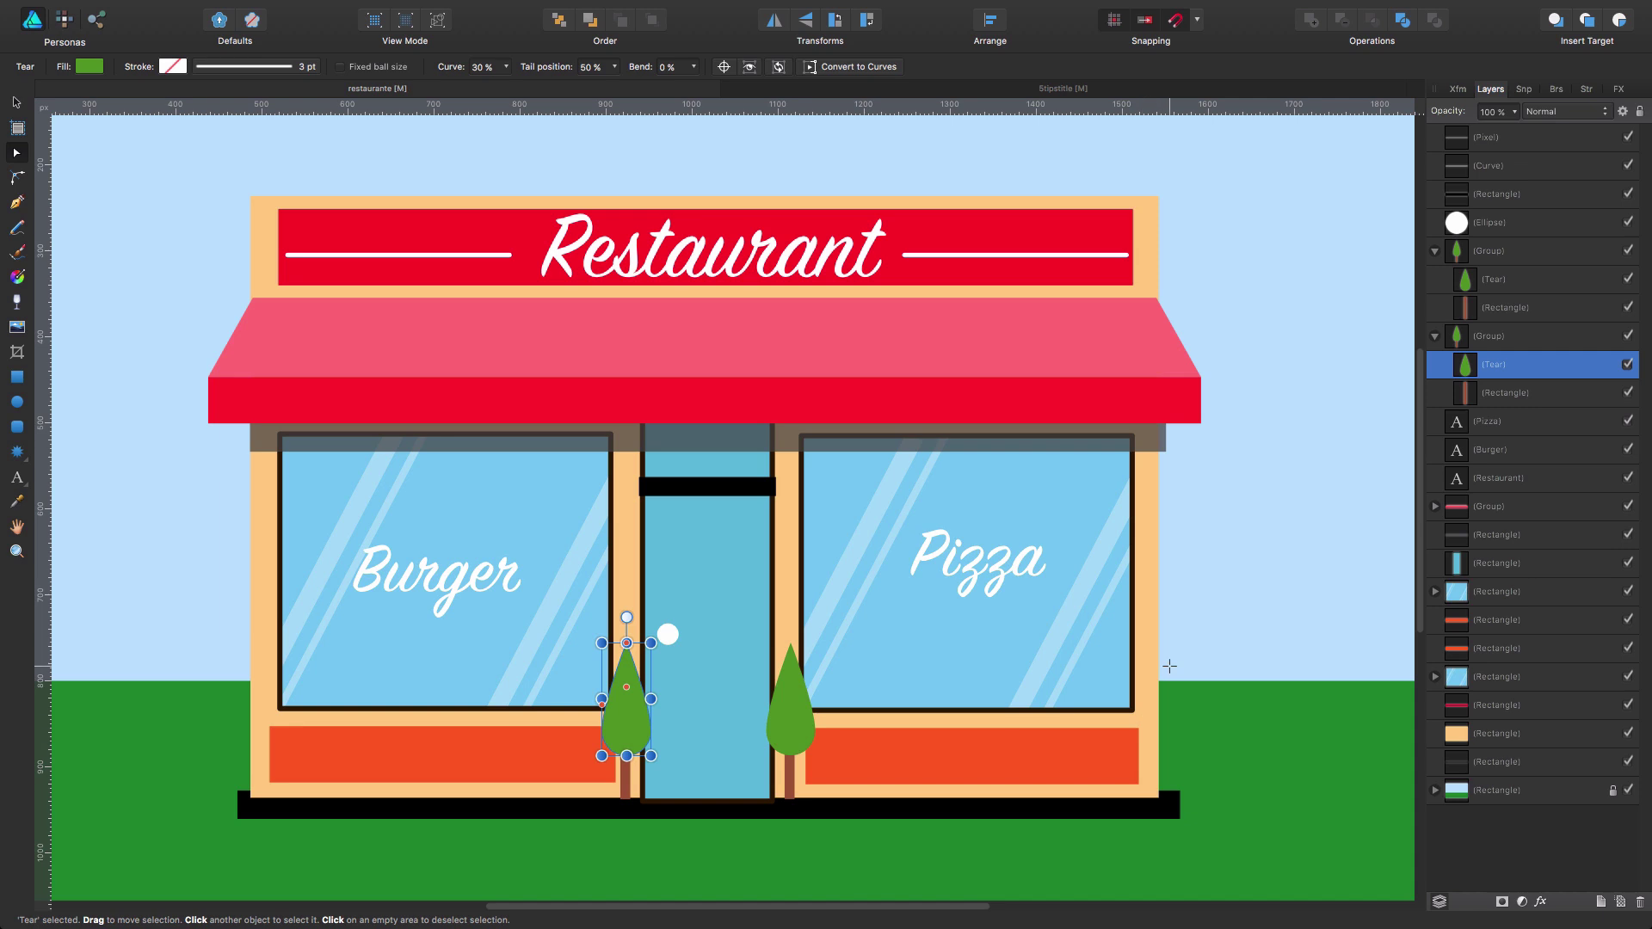
Step: With the Move tool, marquee-select the storefront, rasterise it, then select all unlocked objects with Cmd+A
key(v)
click(614, 352)
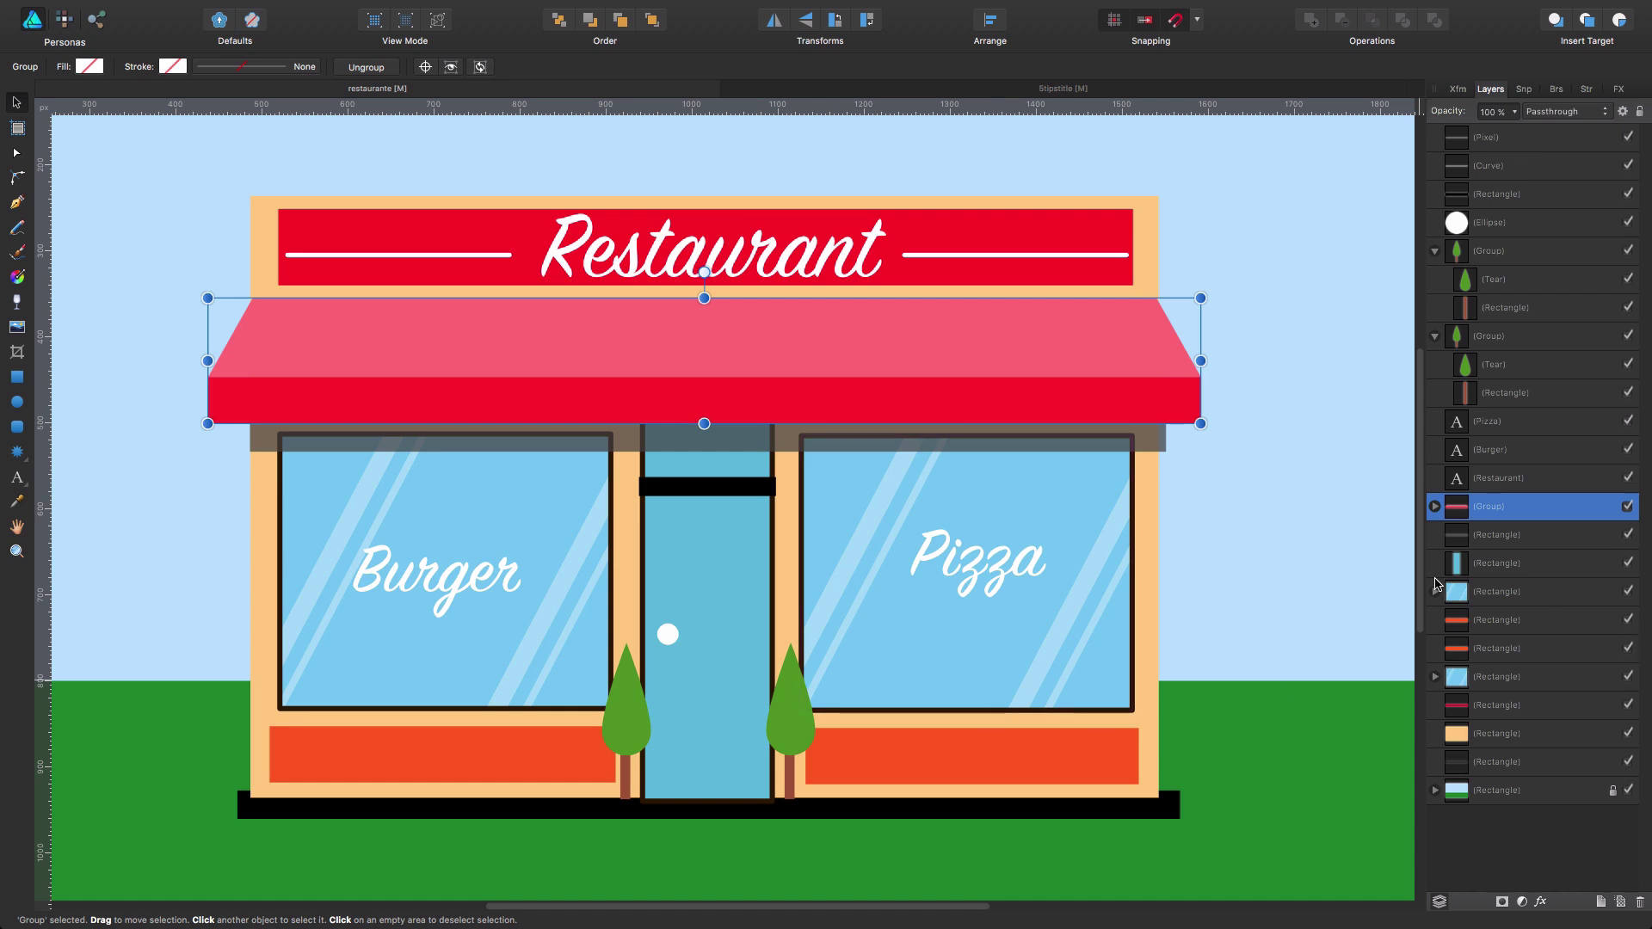
drag(185, 152, 1239, 848)
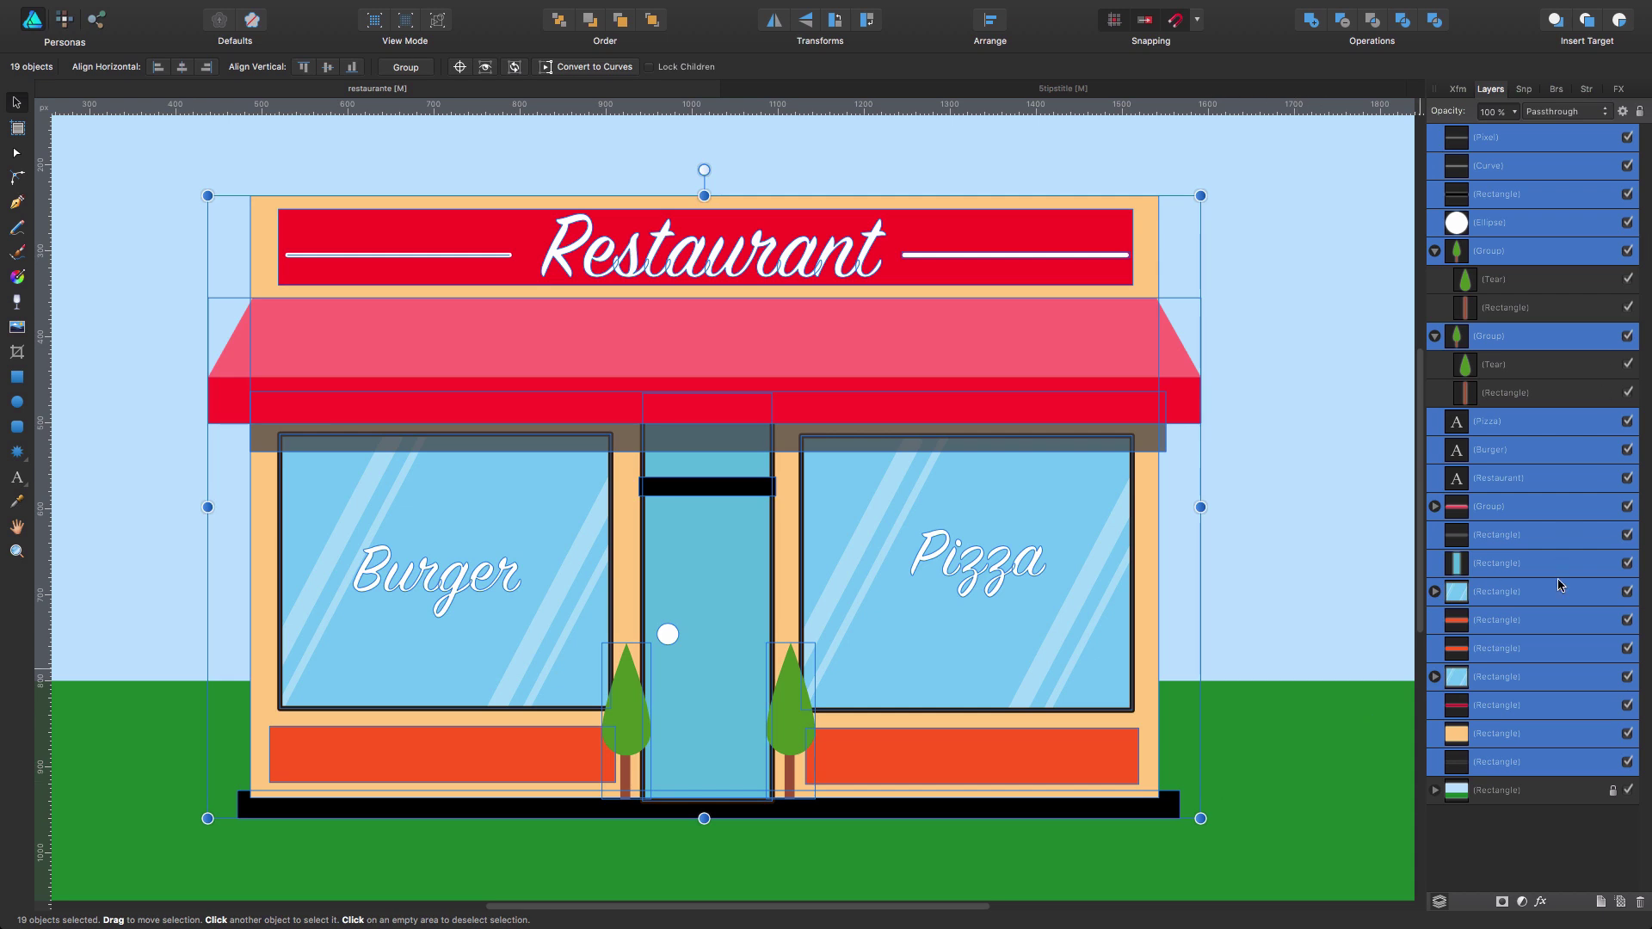
right_click(844, 327)
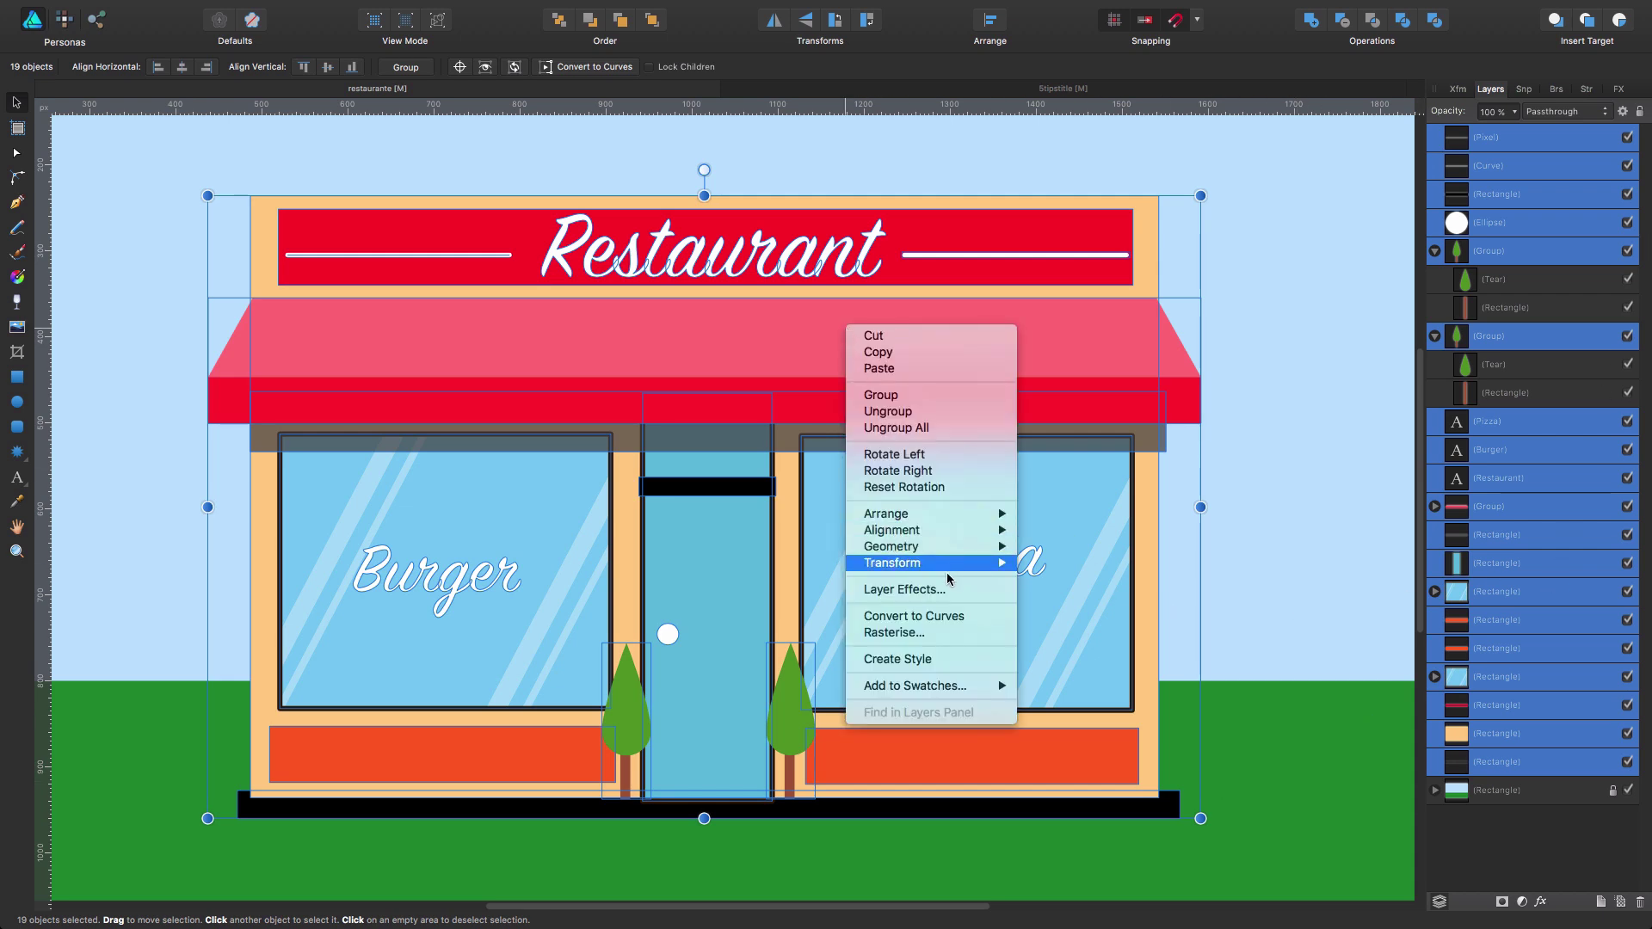
click(900, 634)
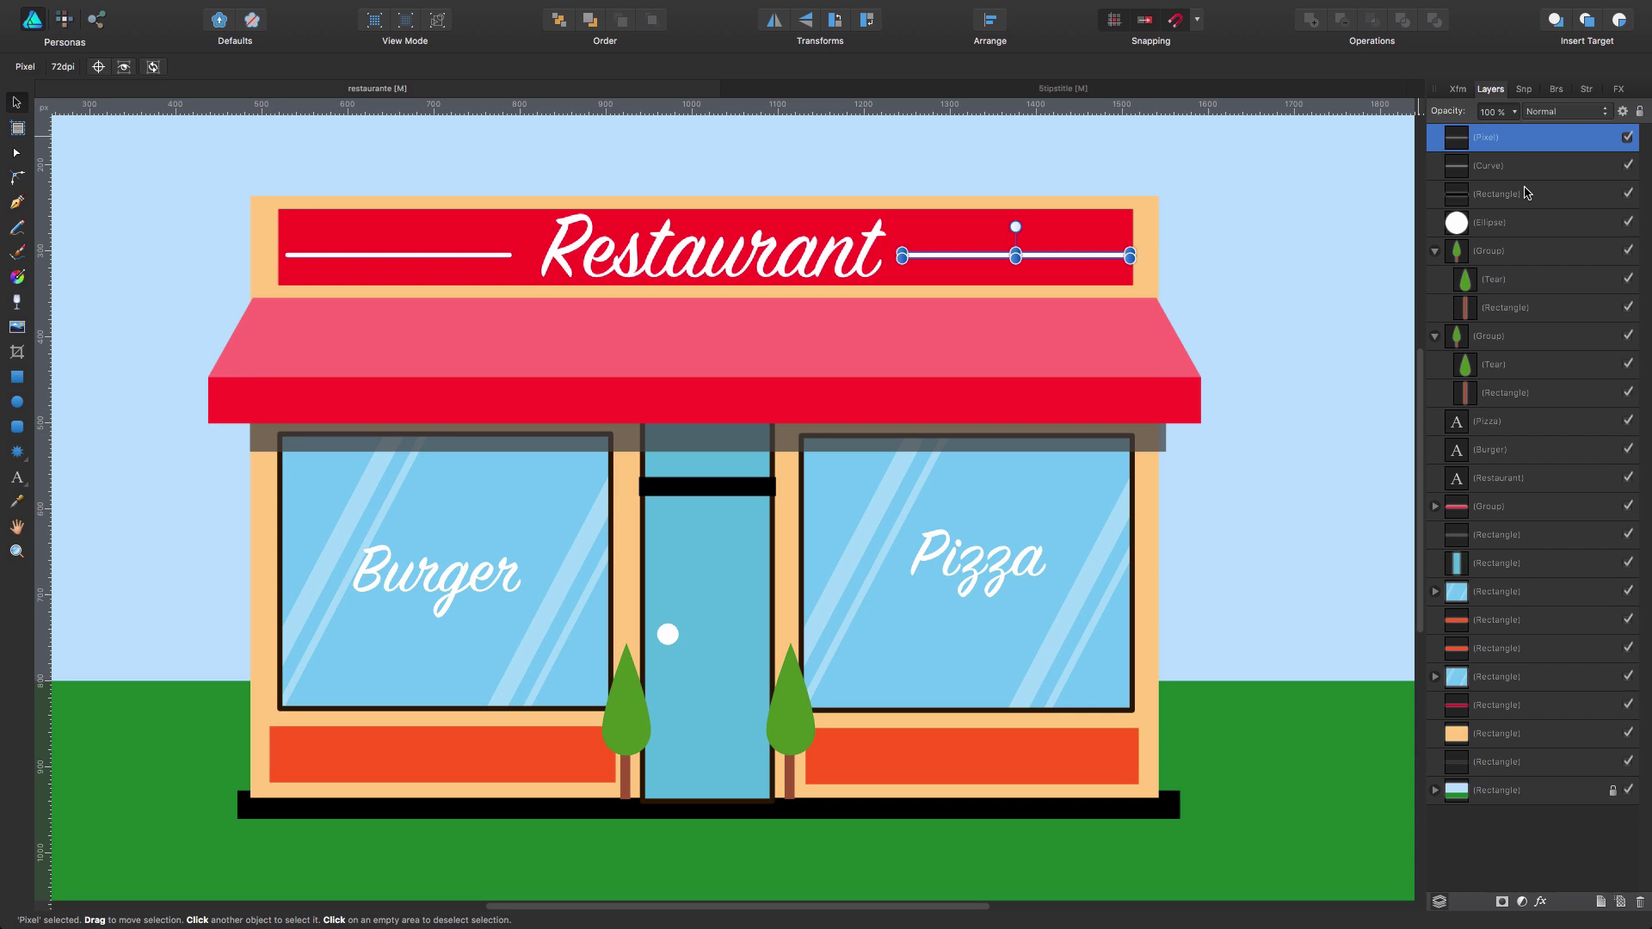
key(super+a)
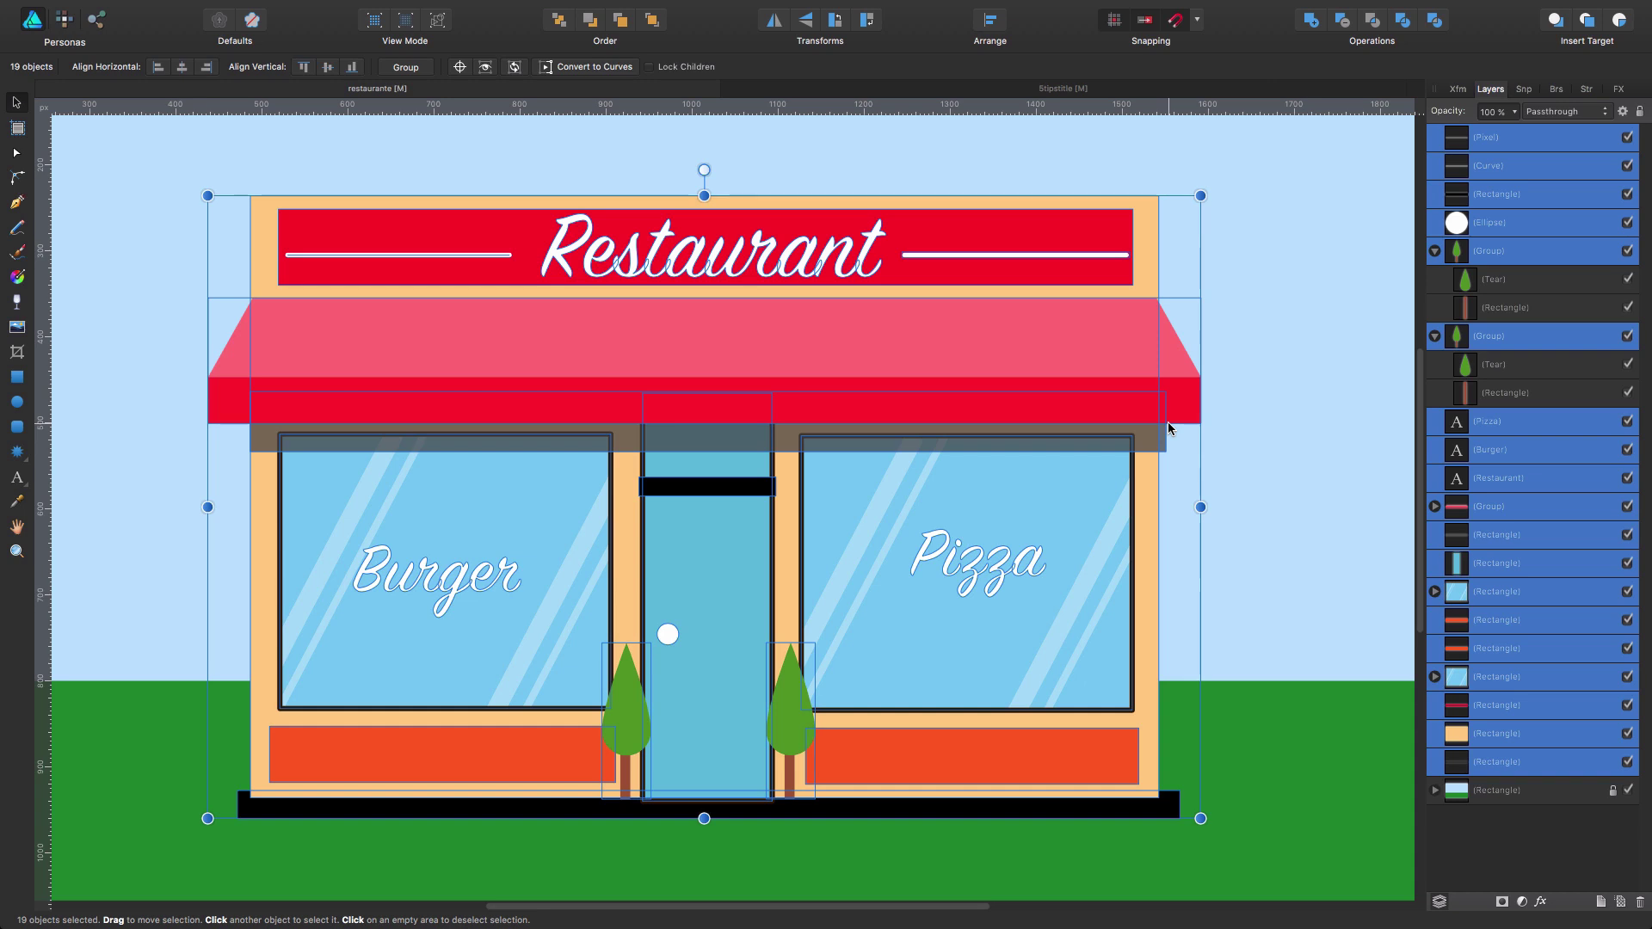
Step: Group the selected storefront objects with Cmd+G and rasterise the group into one Pixel layer
key(super+g)
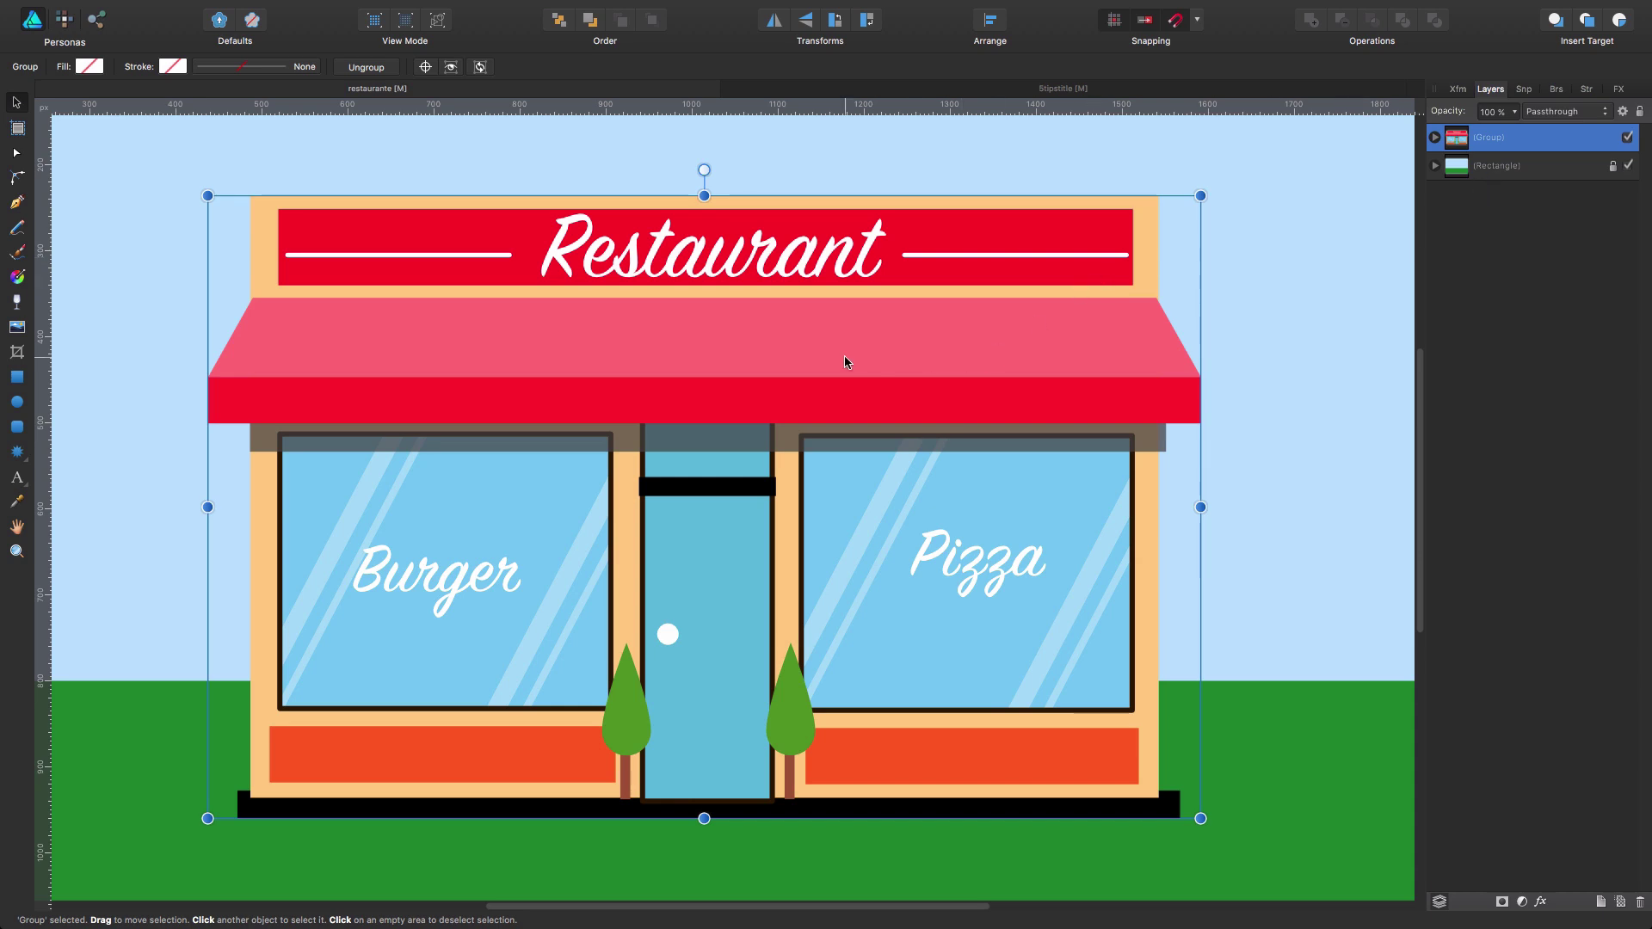
right_click(812, 339)
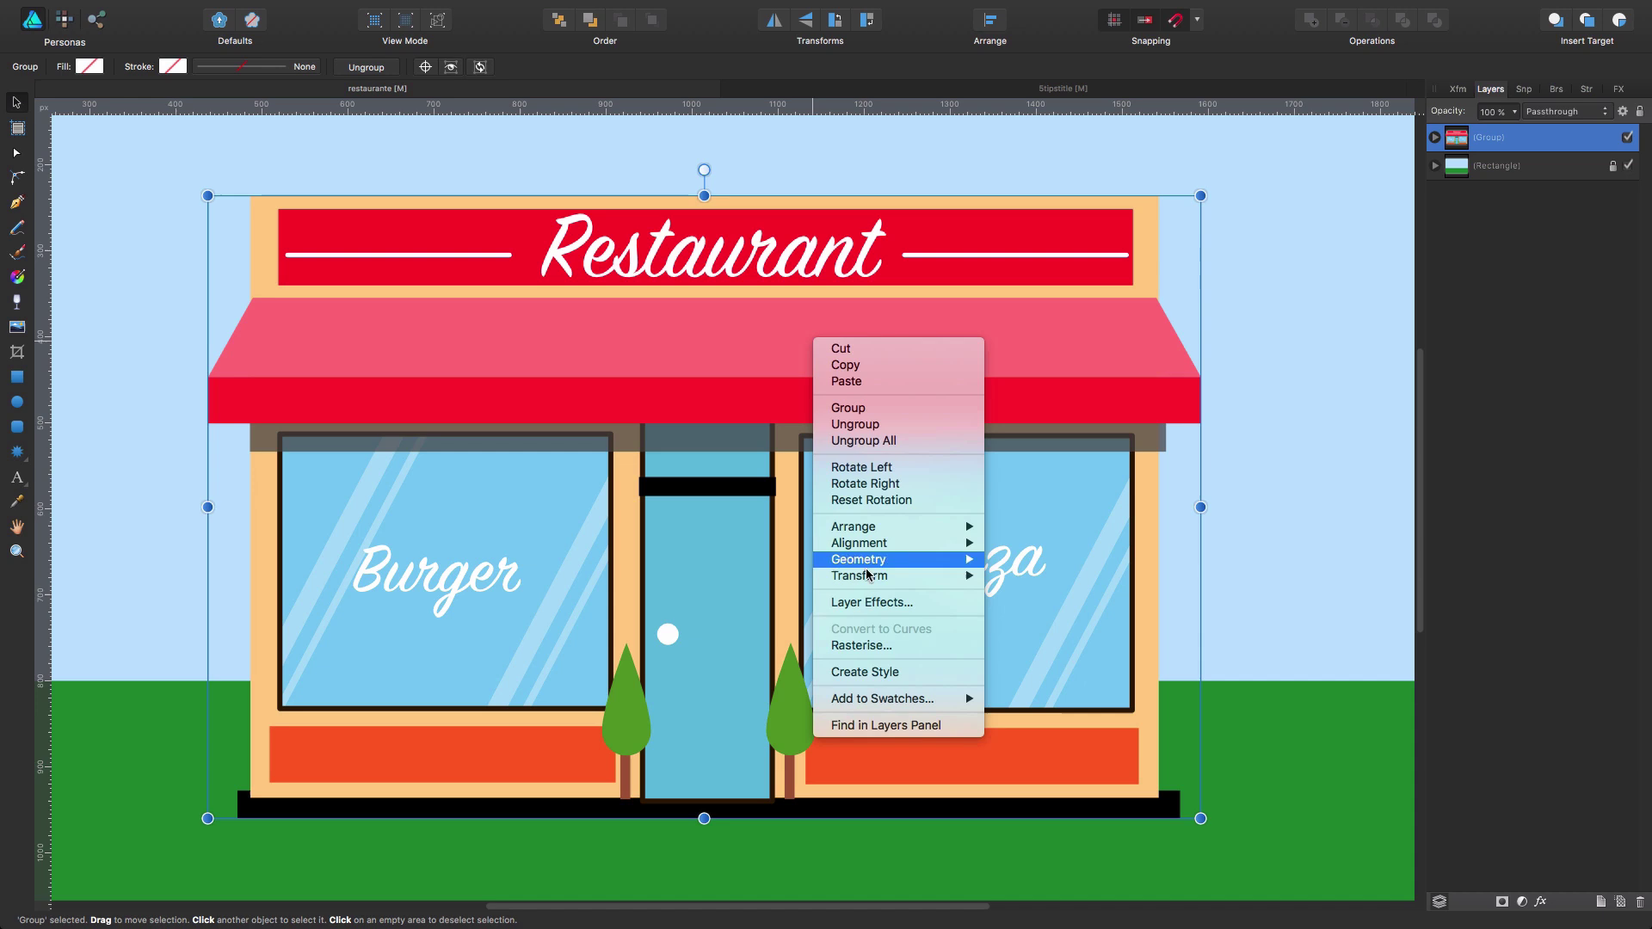
click(854, 647)
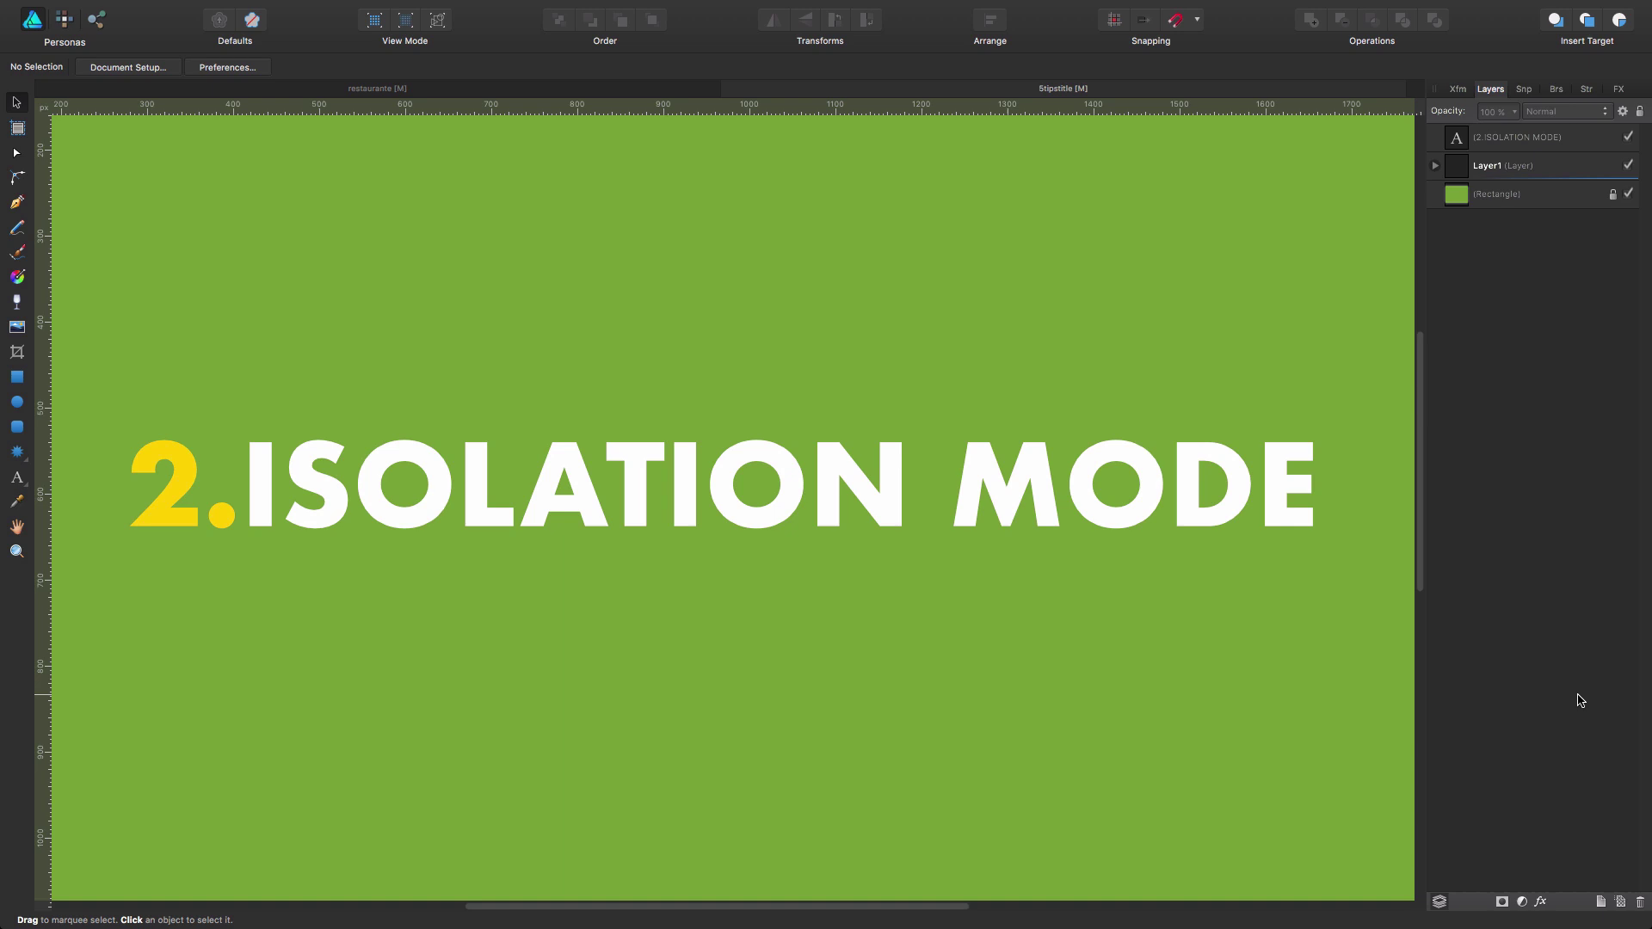
Step: Switch back to the restaurante document tab
click(433, 89)
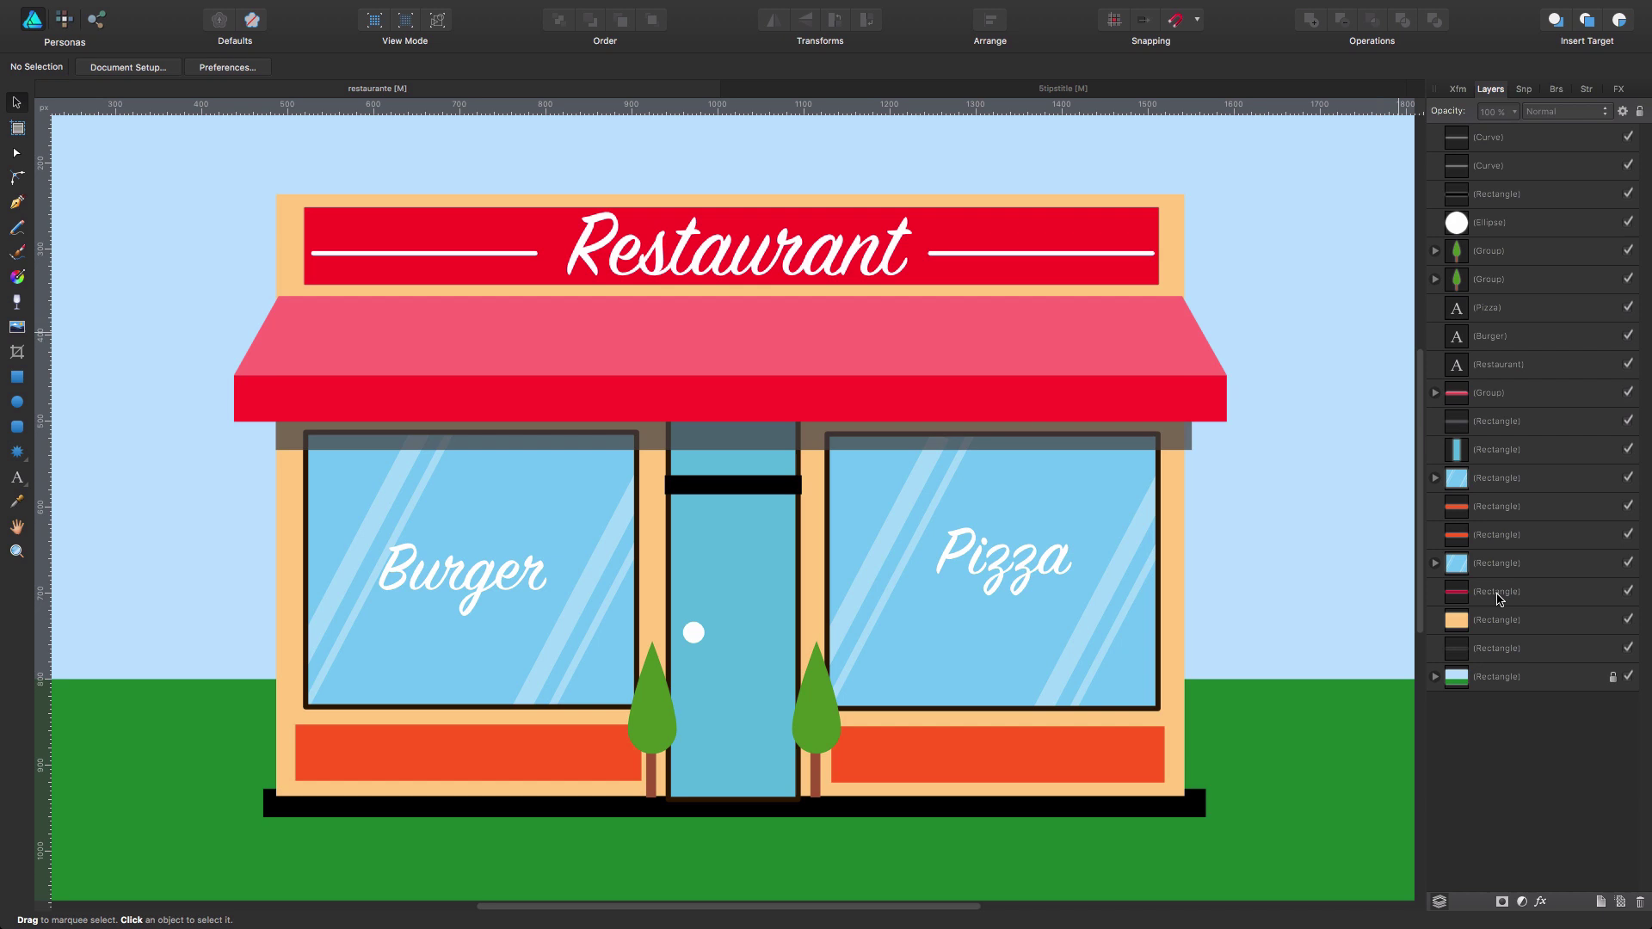
Step: Isolate the red sign Rectangle, stretch its top and bottom edges outward, then exit isolation
alt+click(1499, 592)
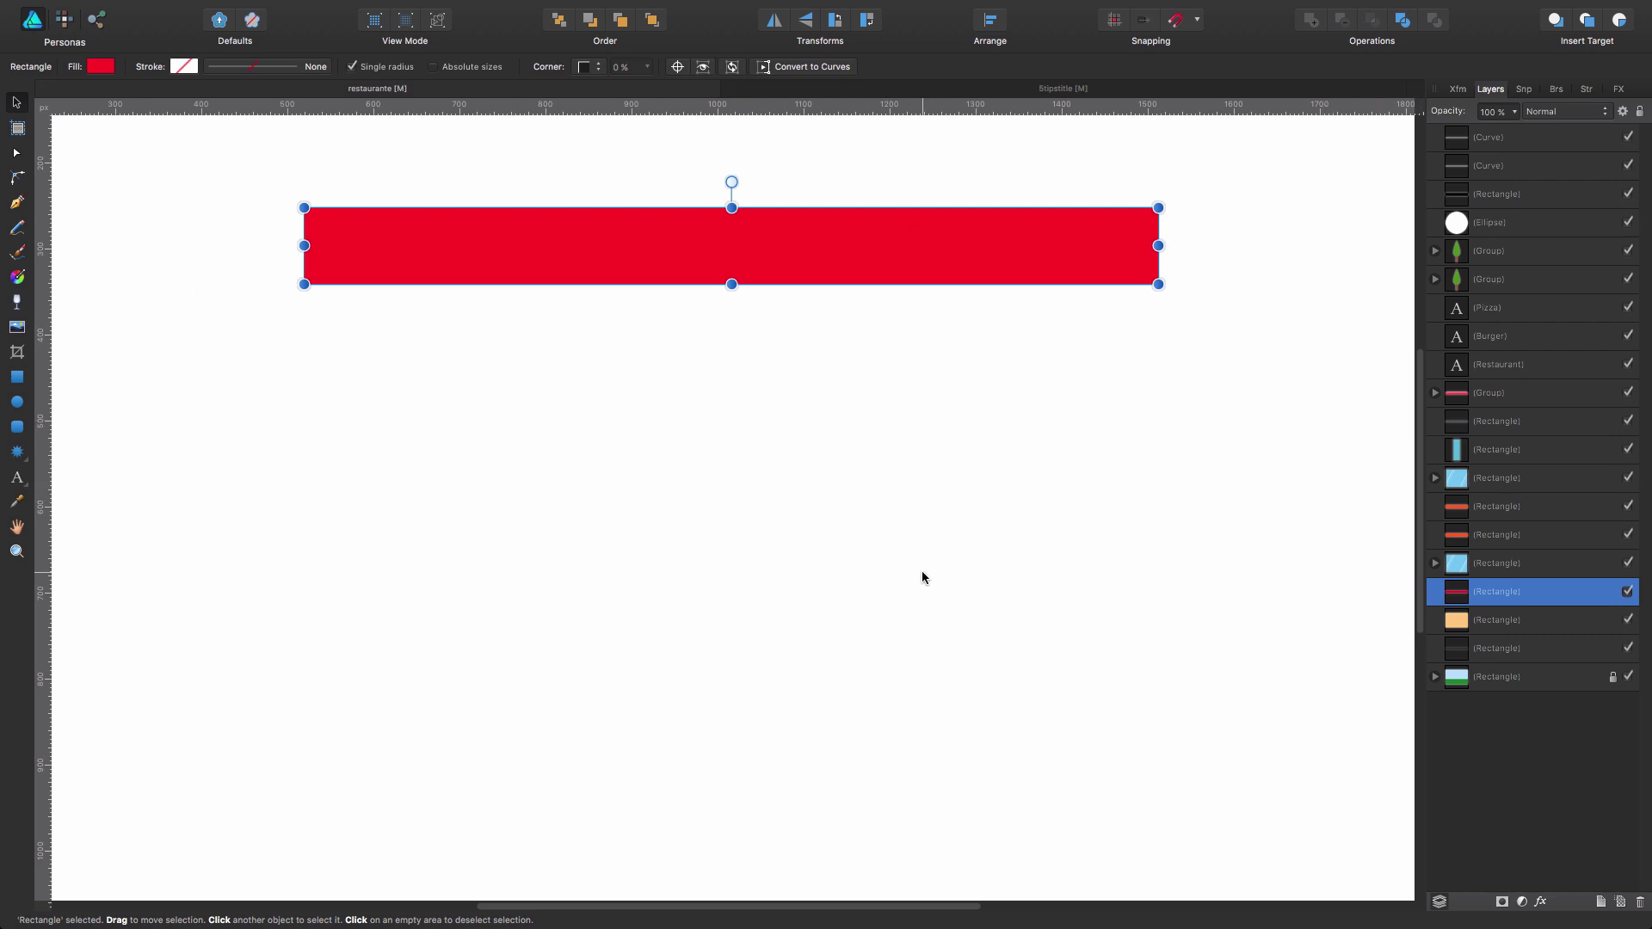
drag(732, 209, 733, 219)
drag(731, 284, 732, 295)
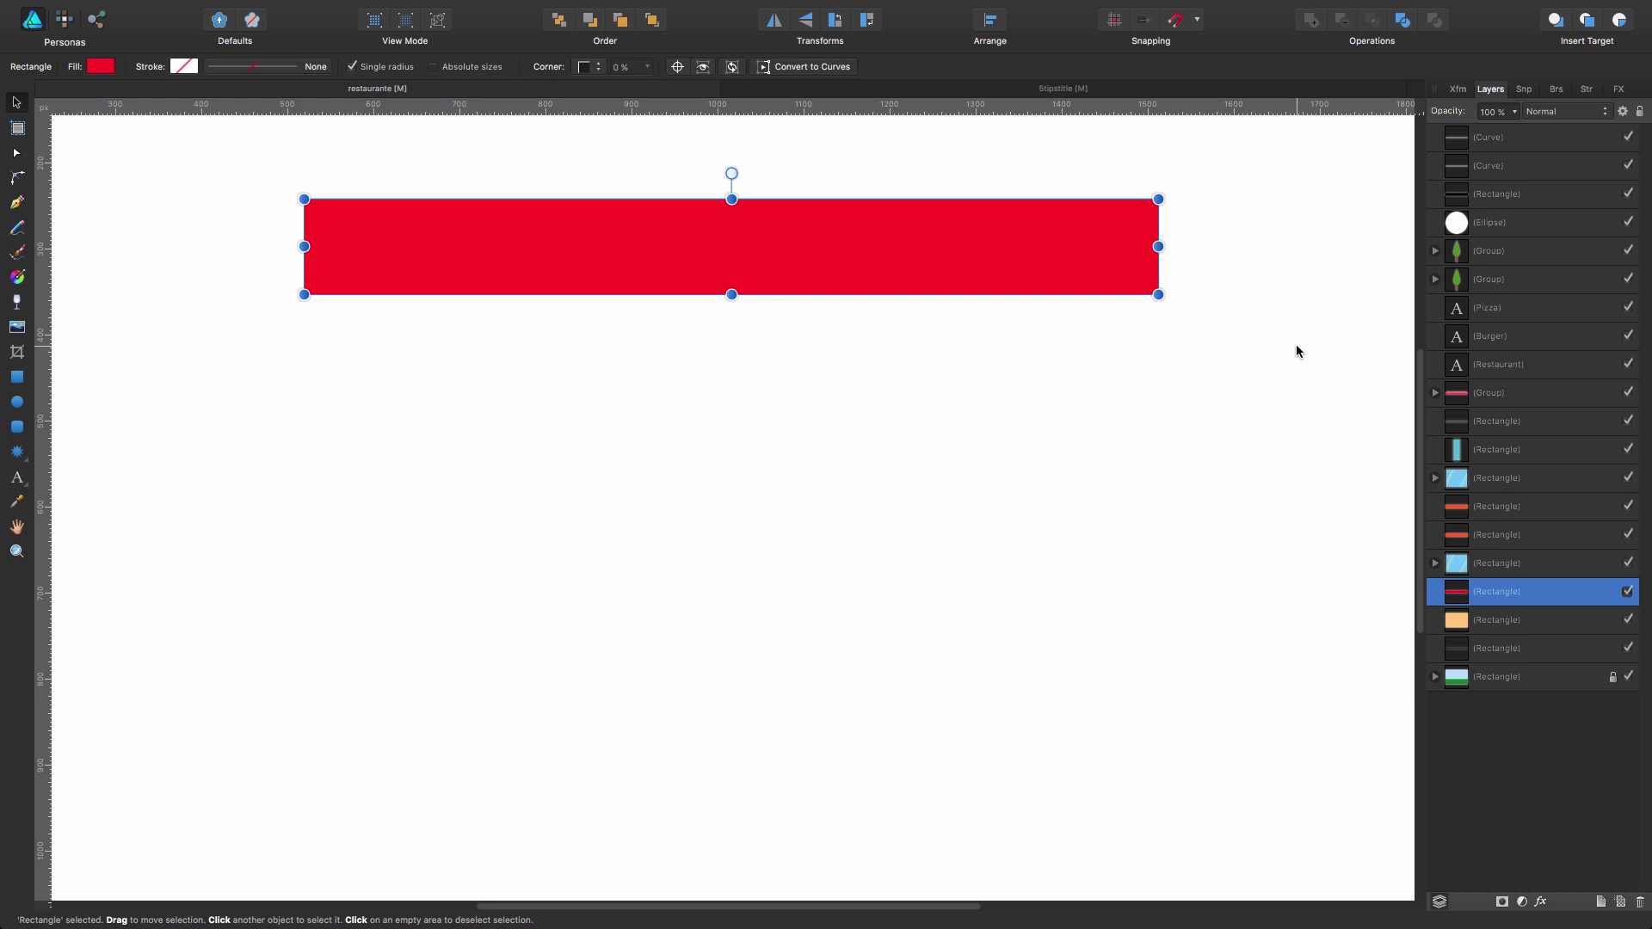
click(1386, 173)
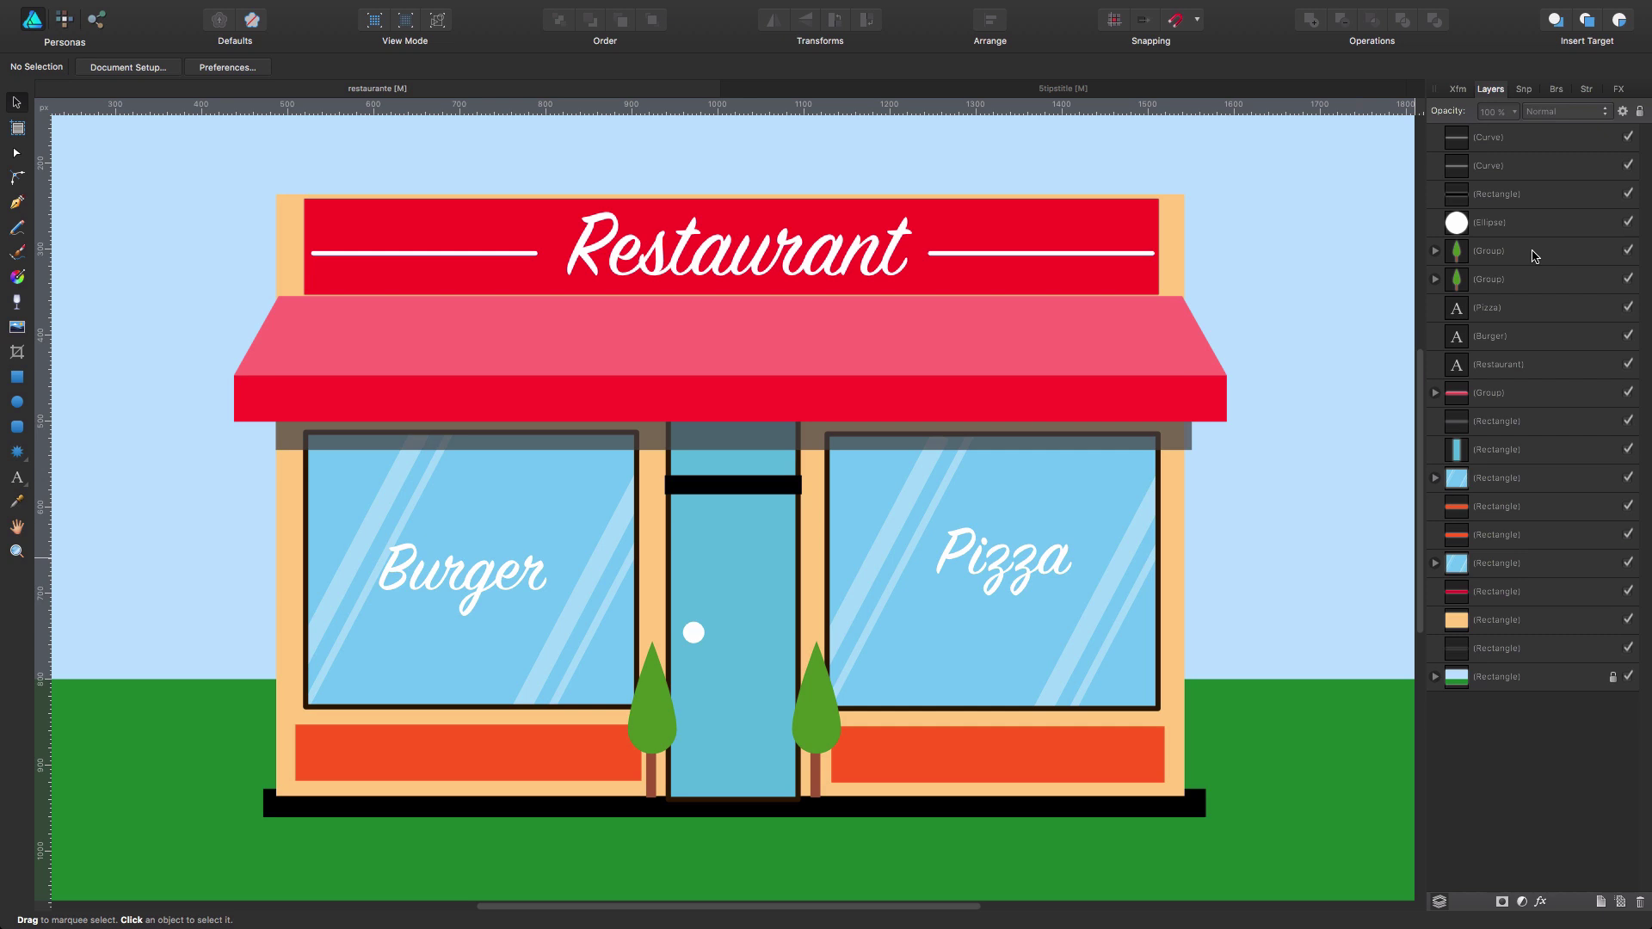
alt+click(1528, 255)
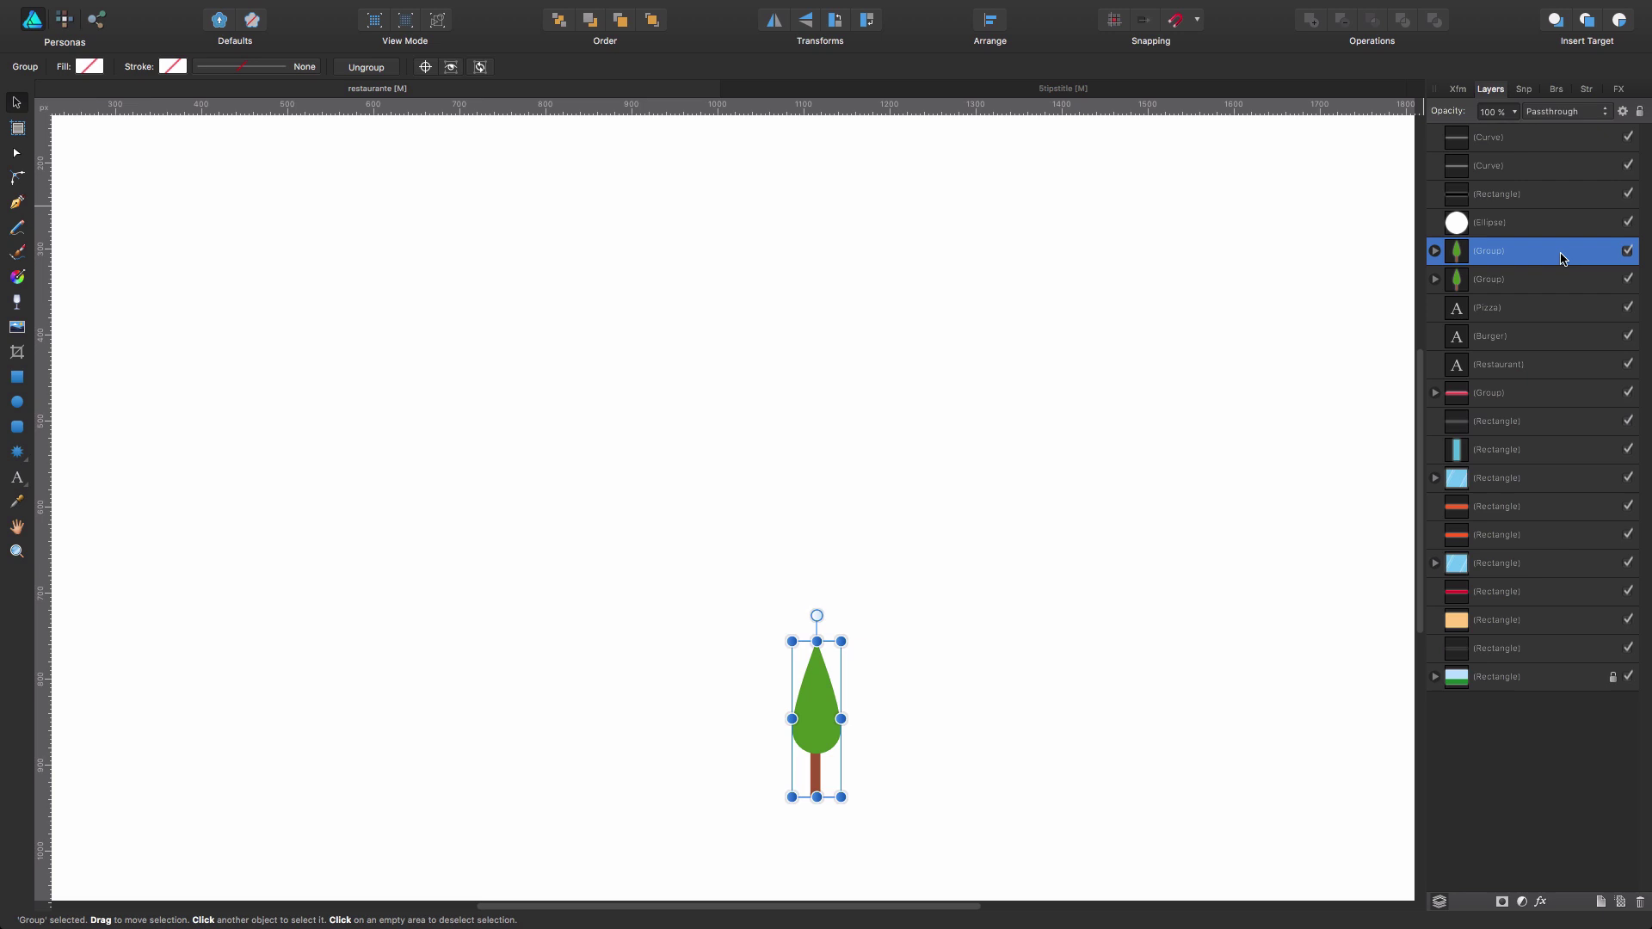
click(1517, 392)
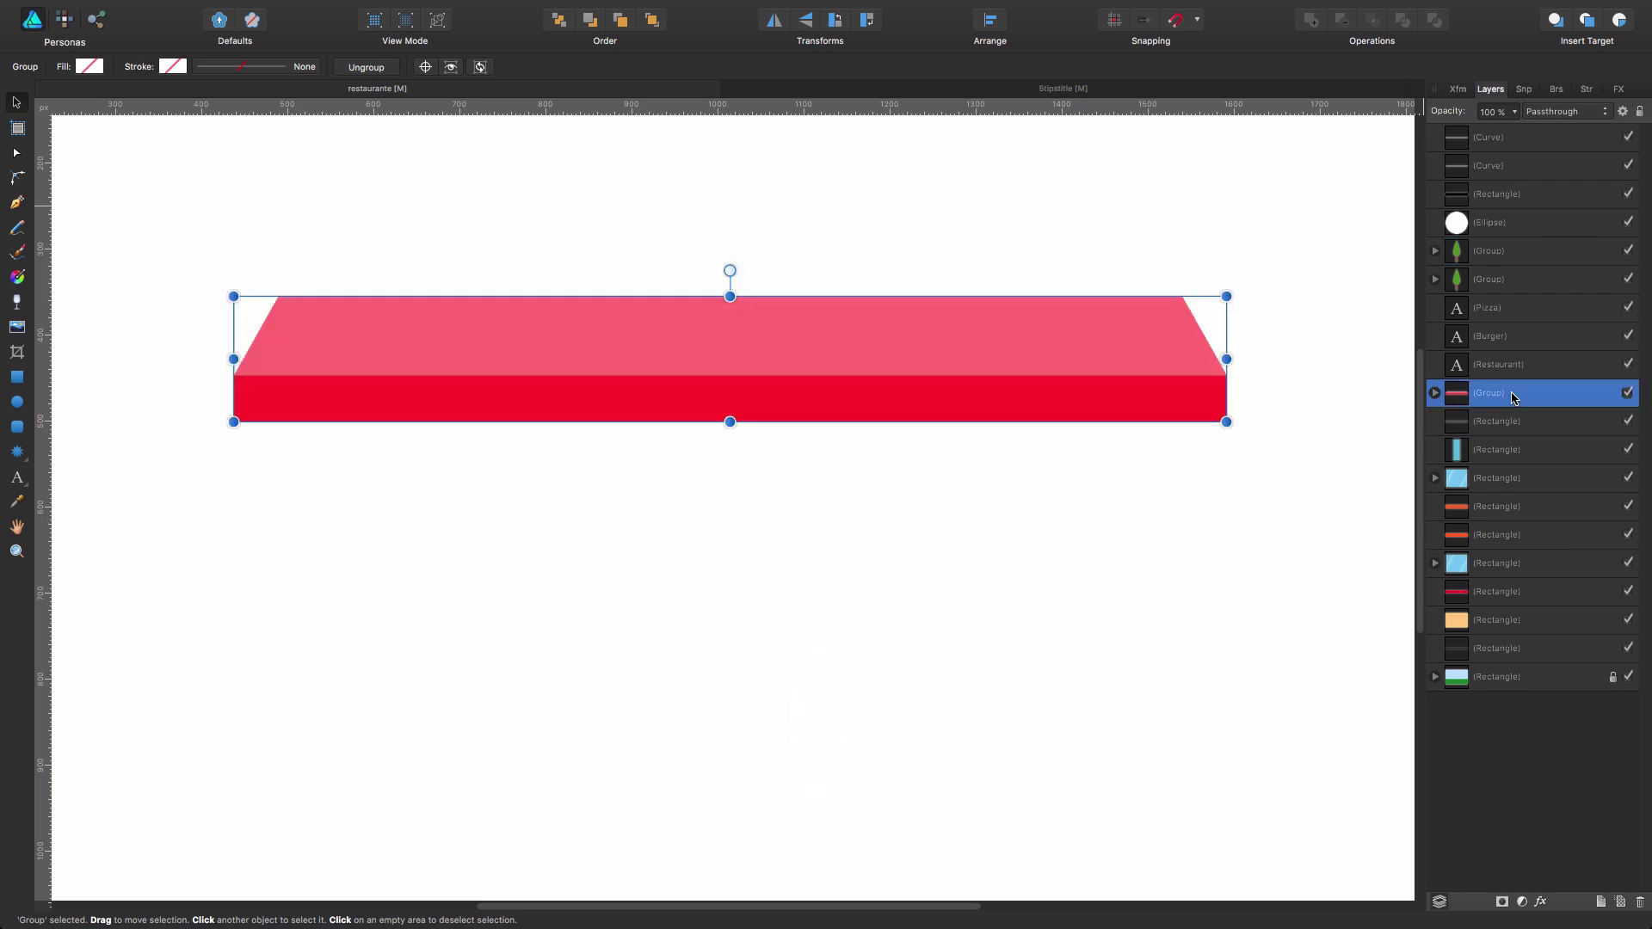
click(1513, 479)
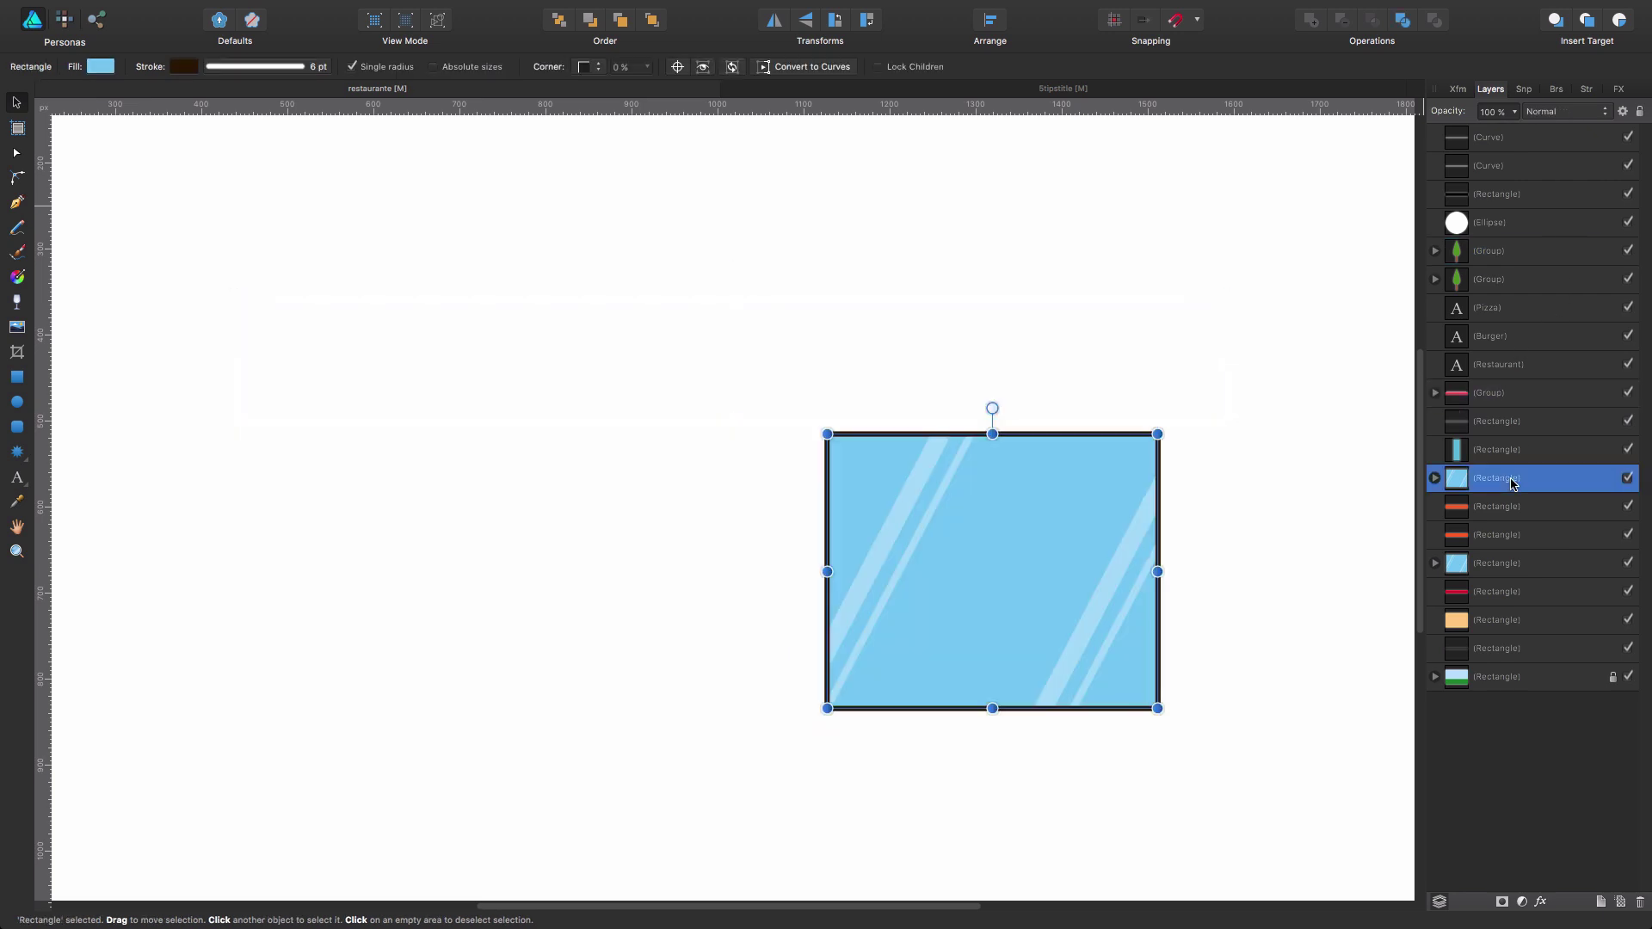
click(1547, 451)
click(1528, 508)
click(1531, 536)
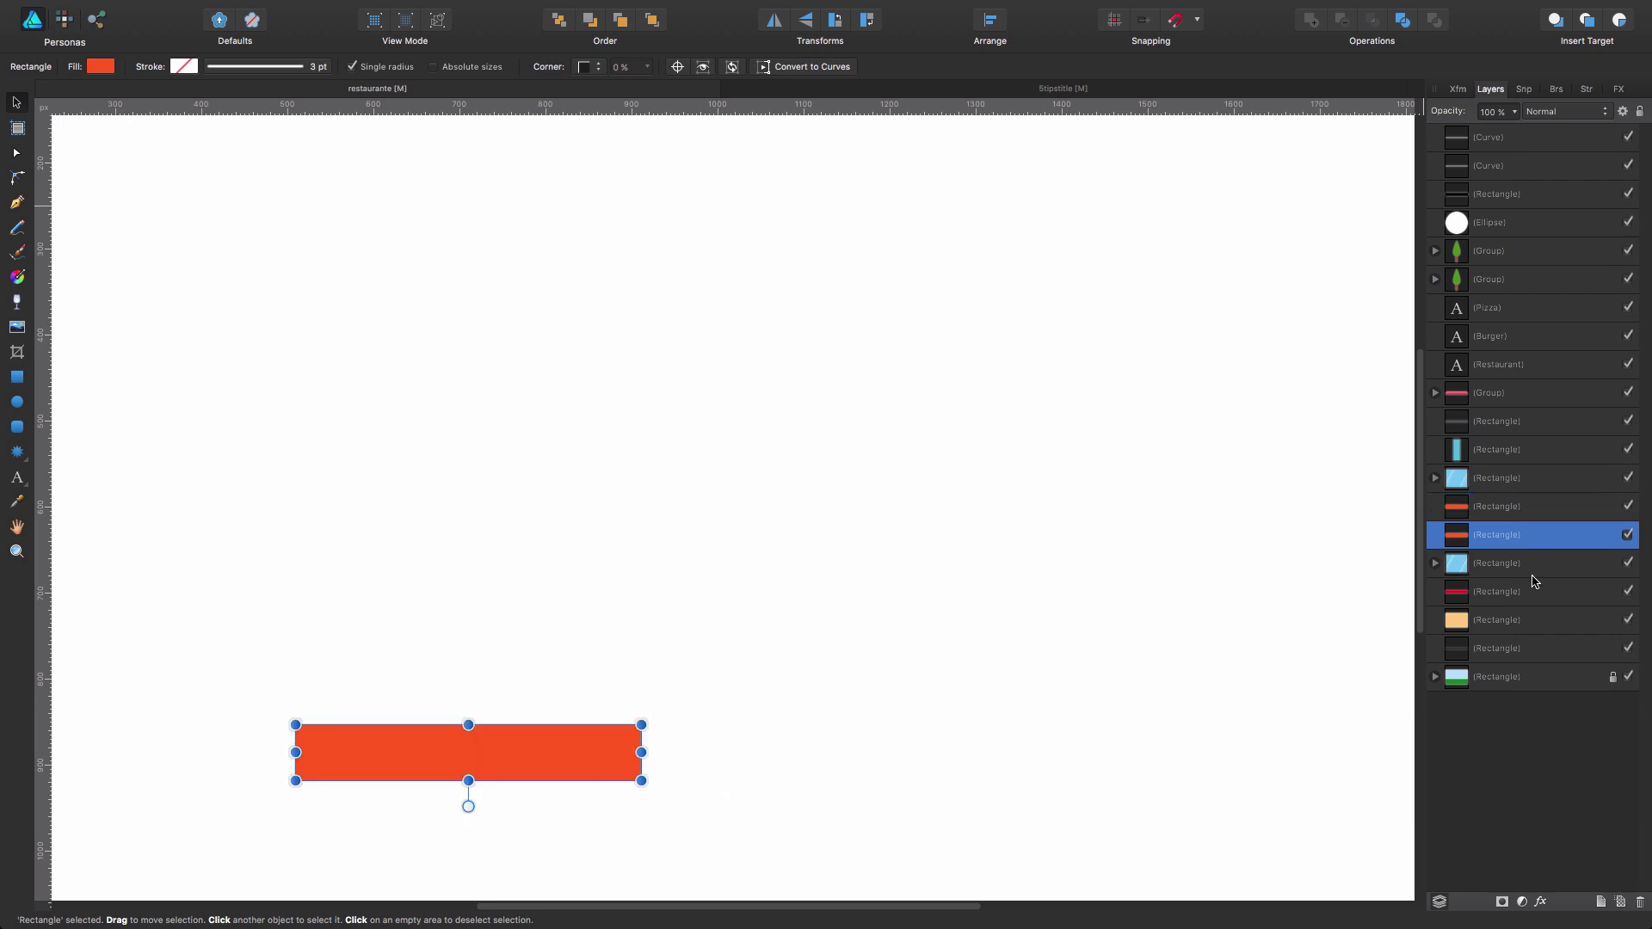
click(1532, 565)
click(1534, 597)
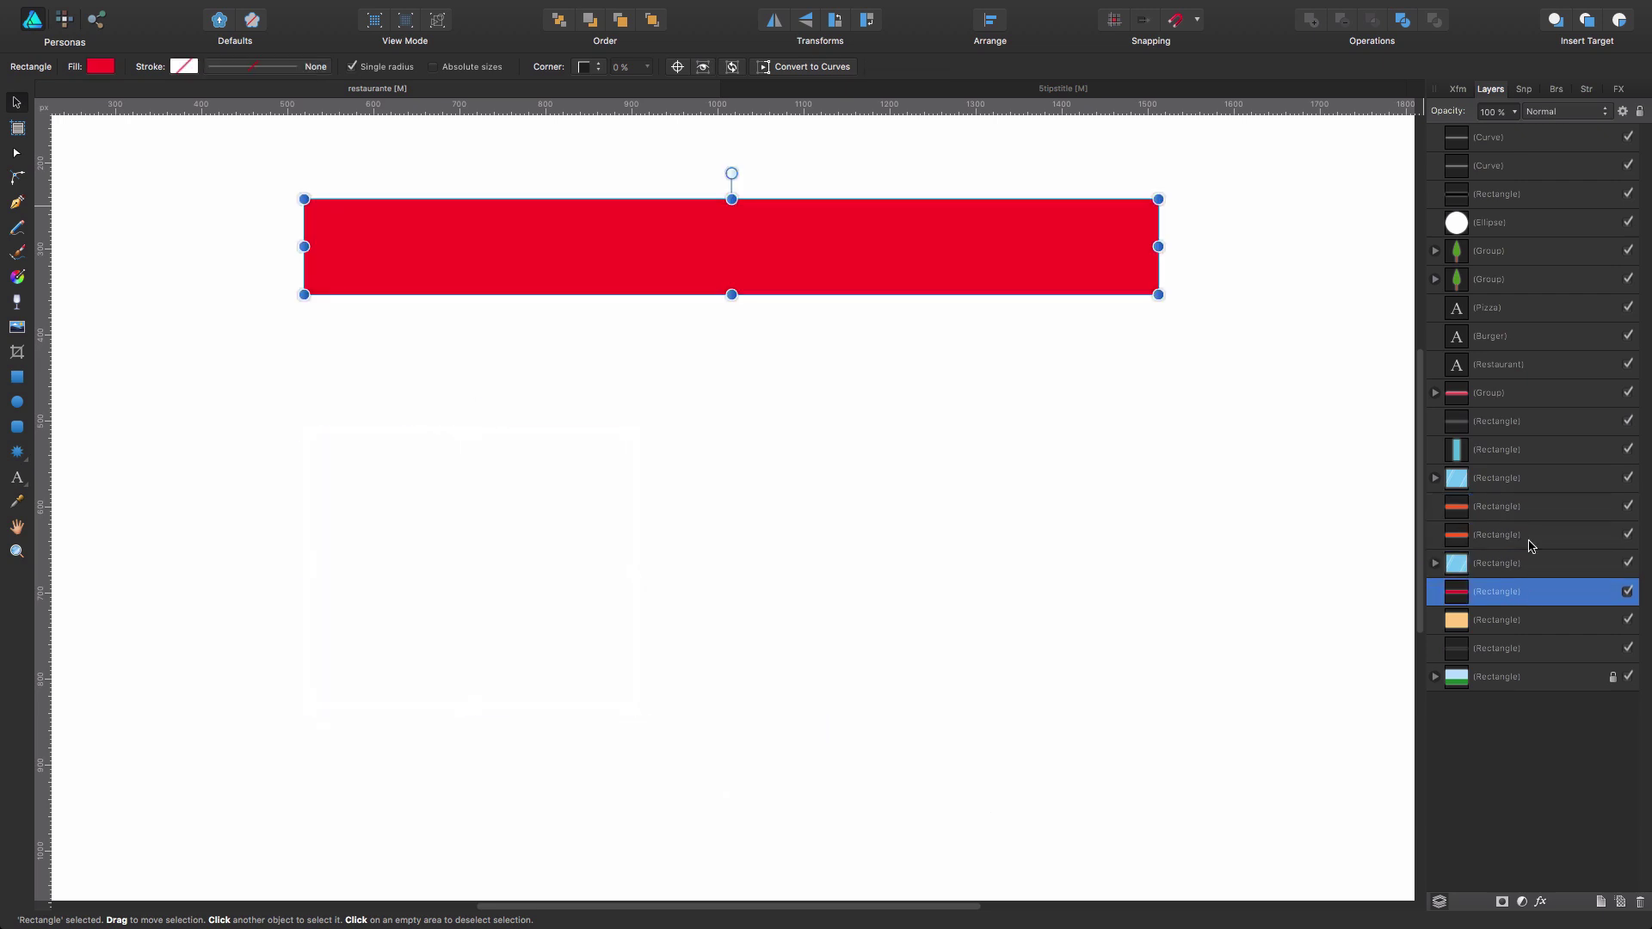
click(1546, 226)
click(1540, 258)
click(1537, 285)
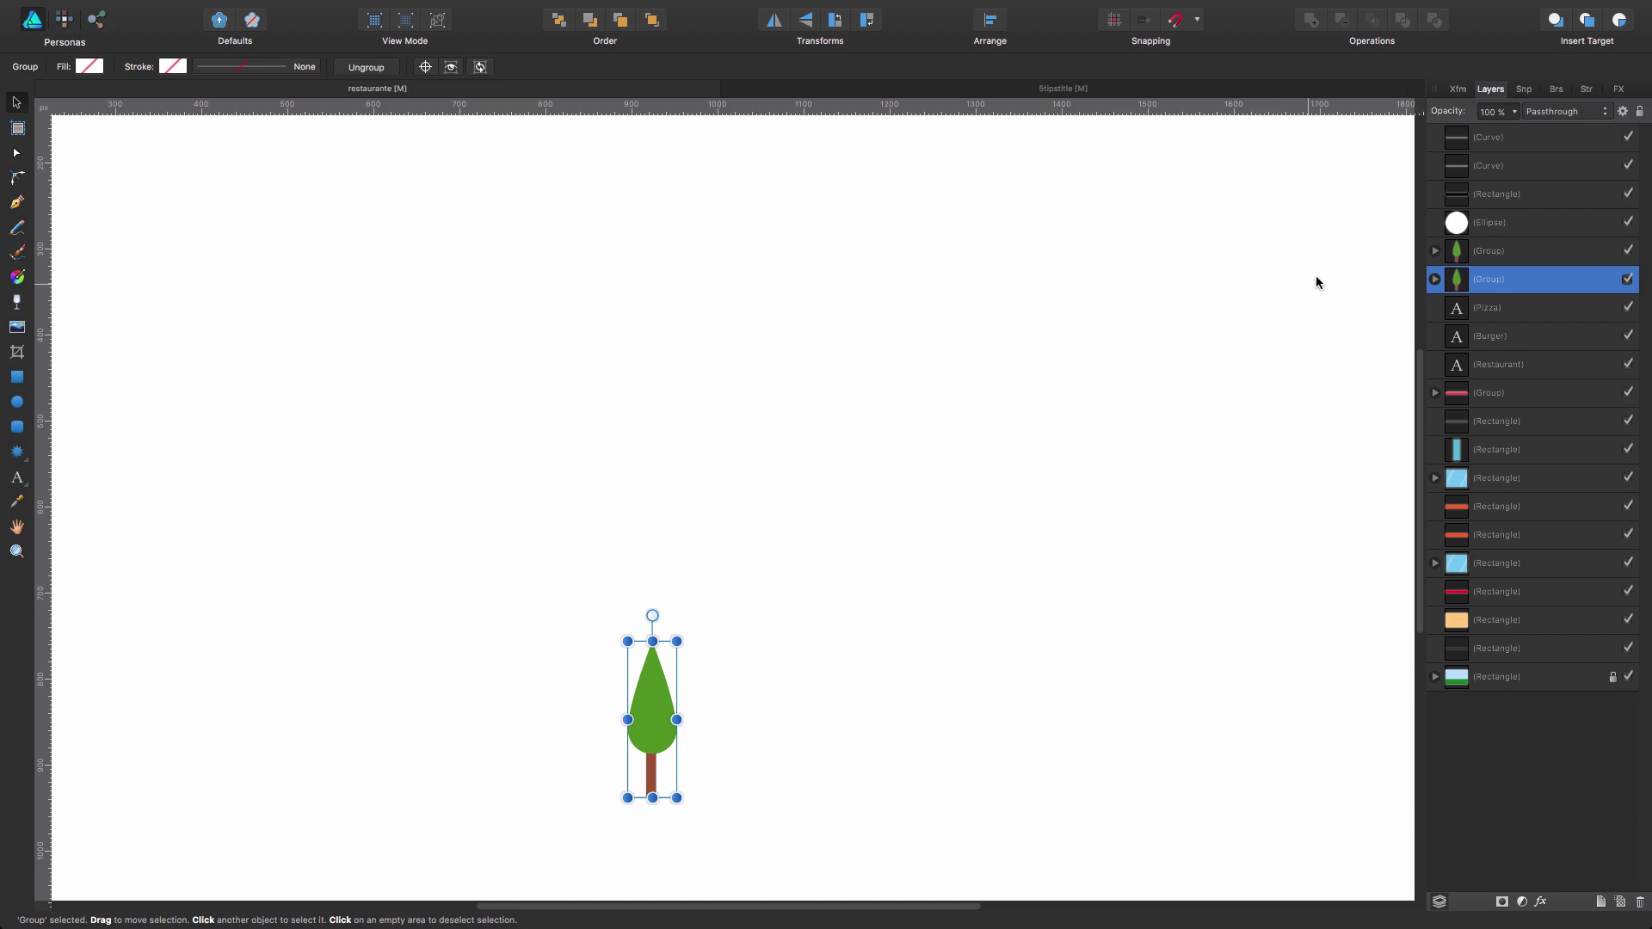
click(1351, 261)
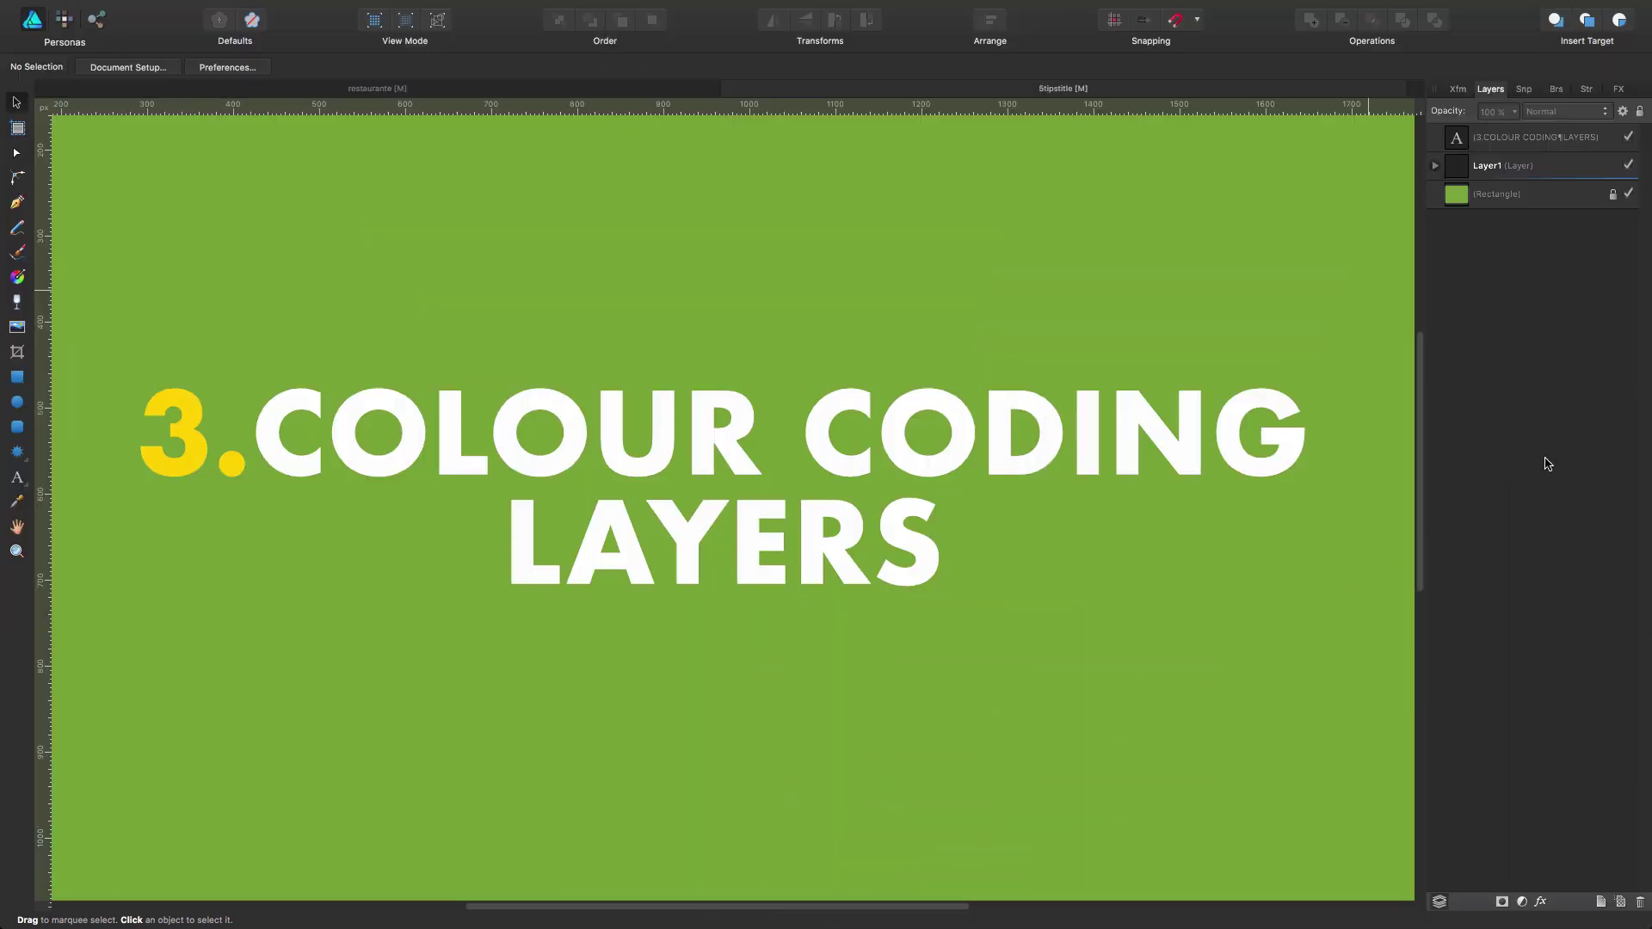
Step: Return to the restaurante document tab
click(451, 90)
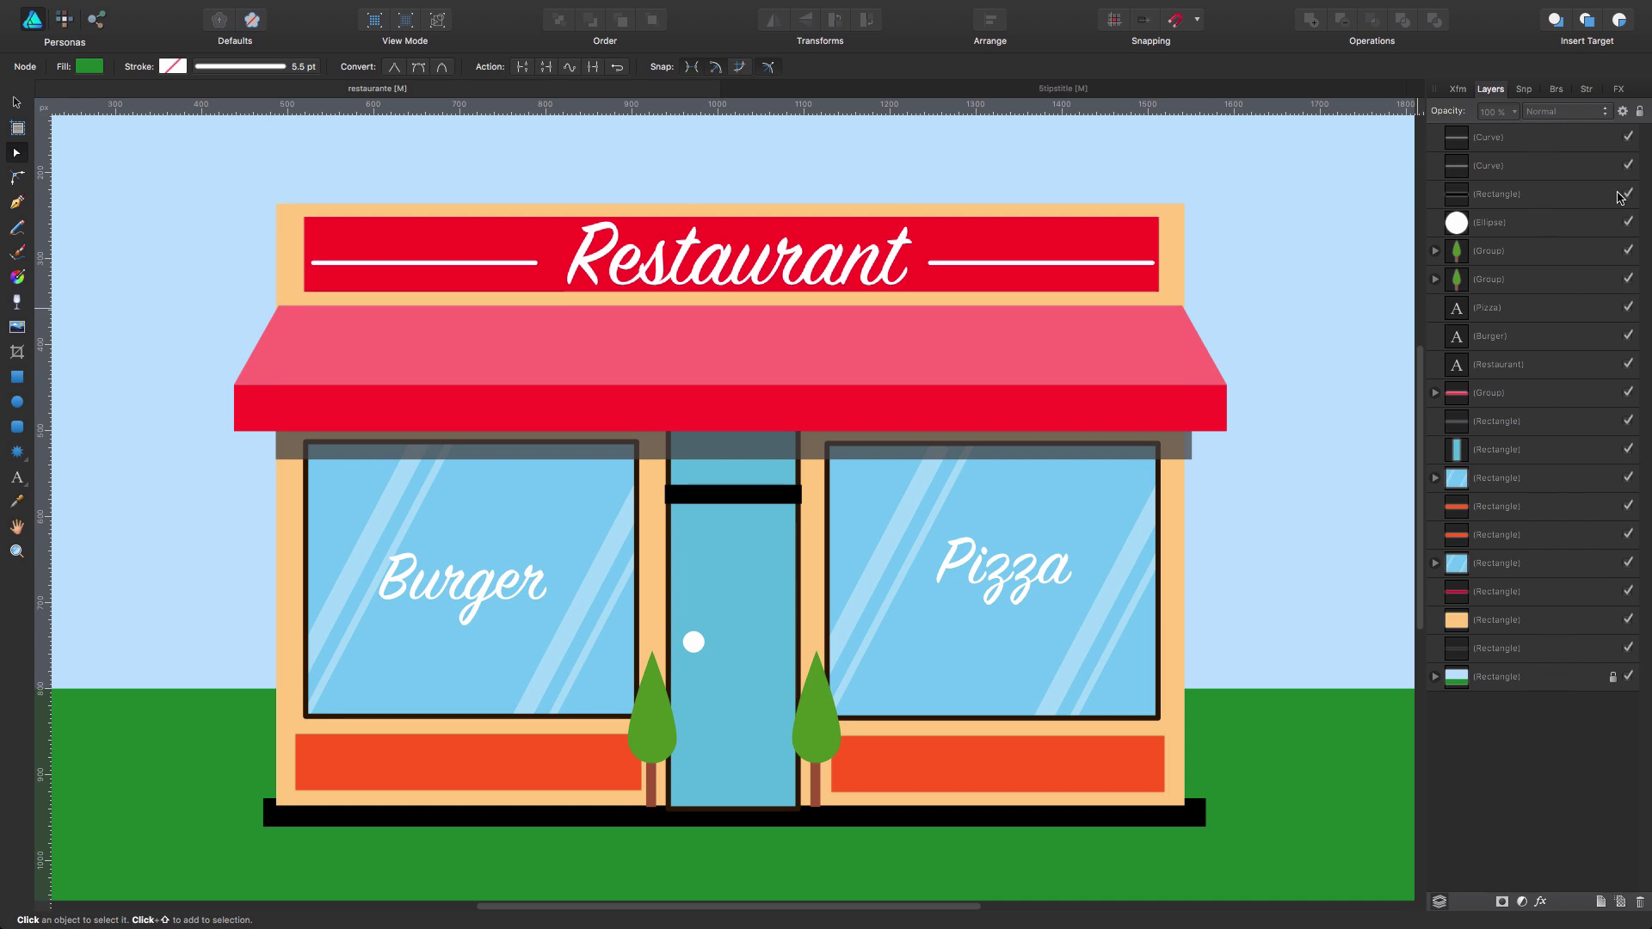
Step: Add a new empty Layer1 above the top Curve layer from the layer's context menu
right_click(1548, 142)
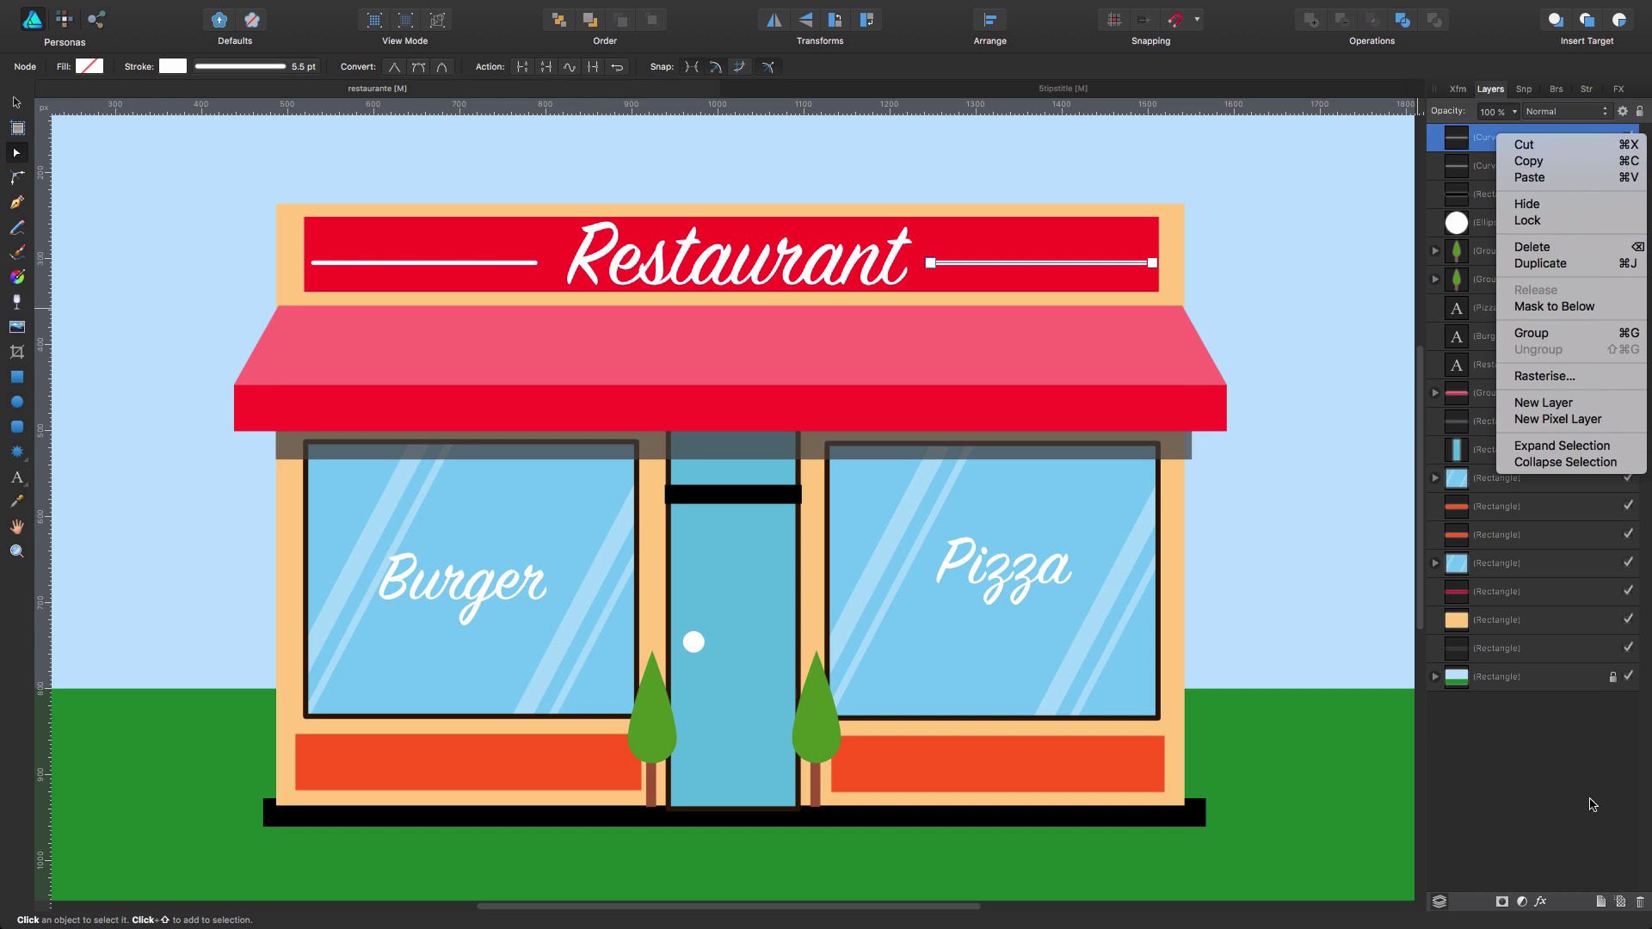
click(1583, 791)
click(1602, 902)
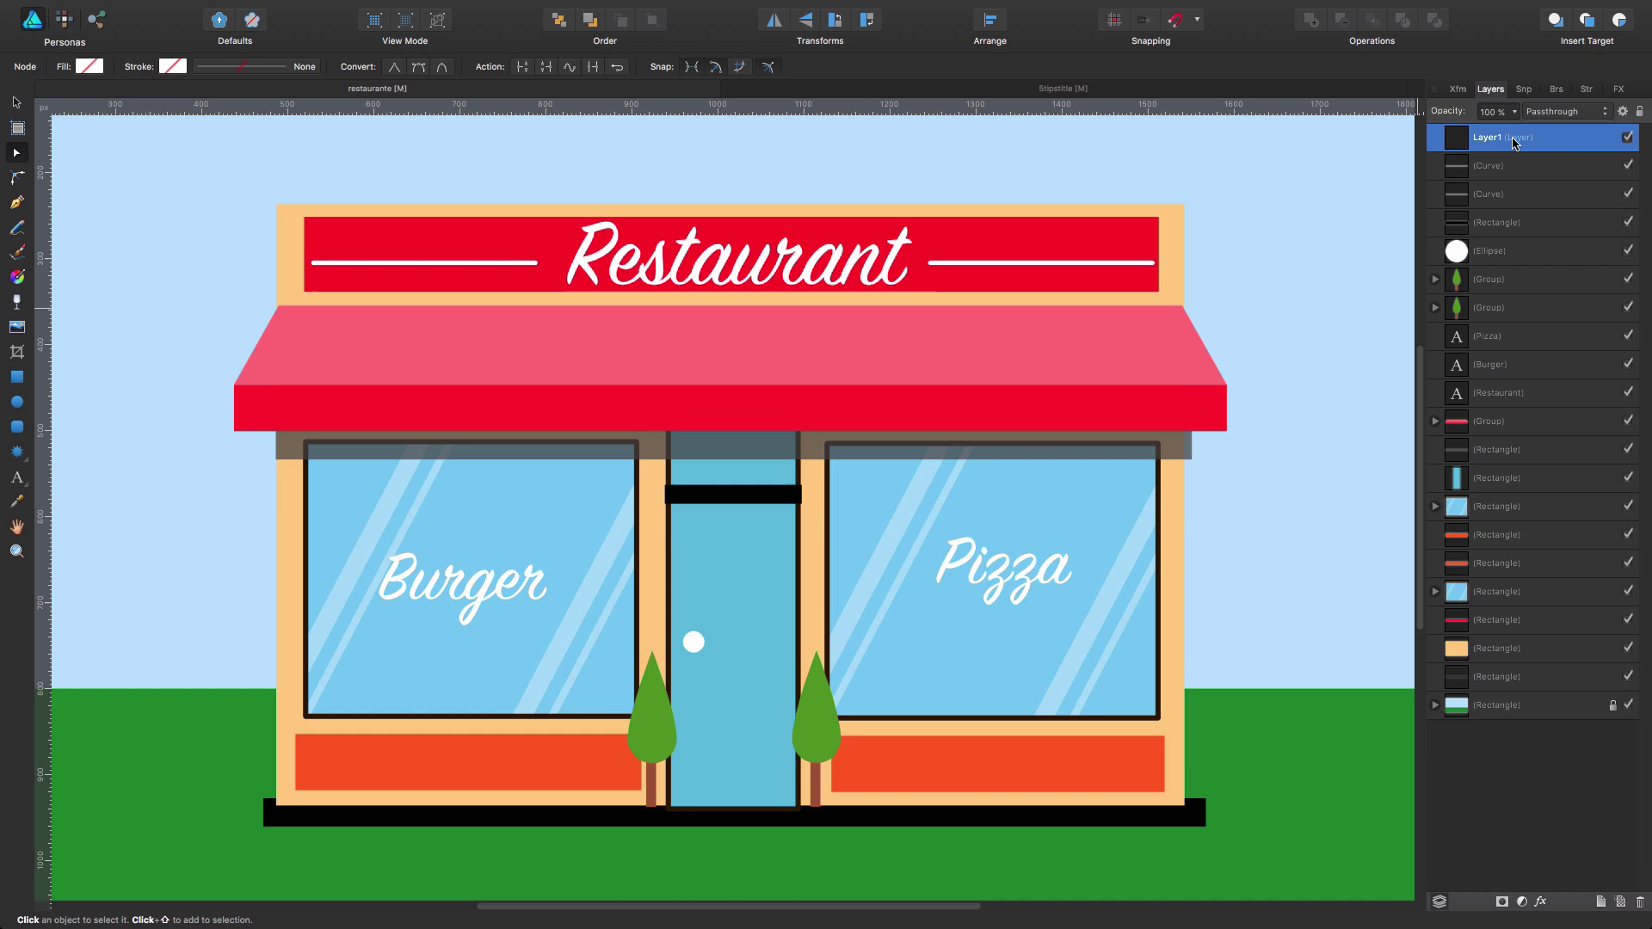
Step: In Layer1's Properties, rename it to COLOUR and set its layer colour tag to yellow
right_click(1566, 147)
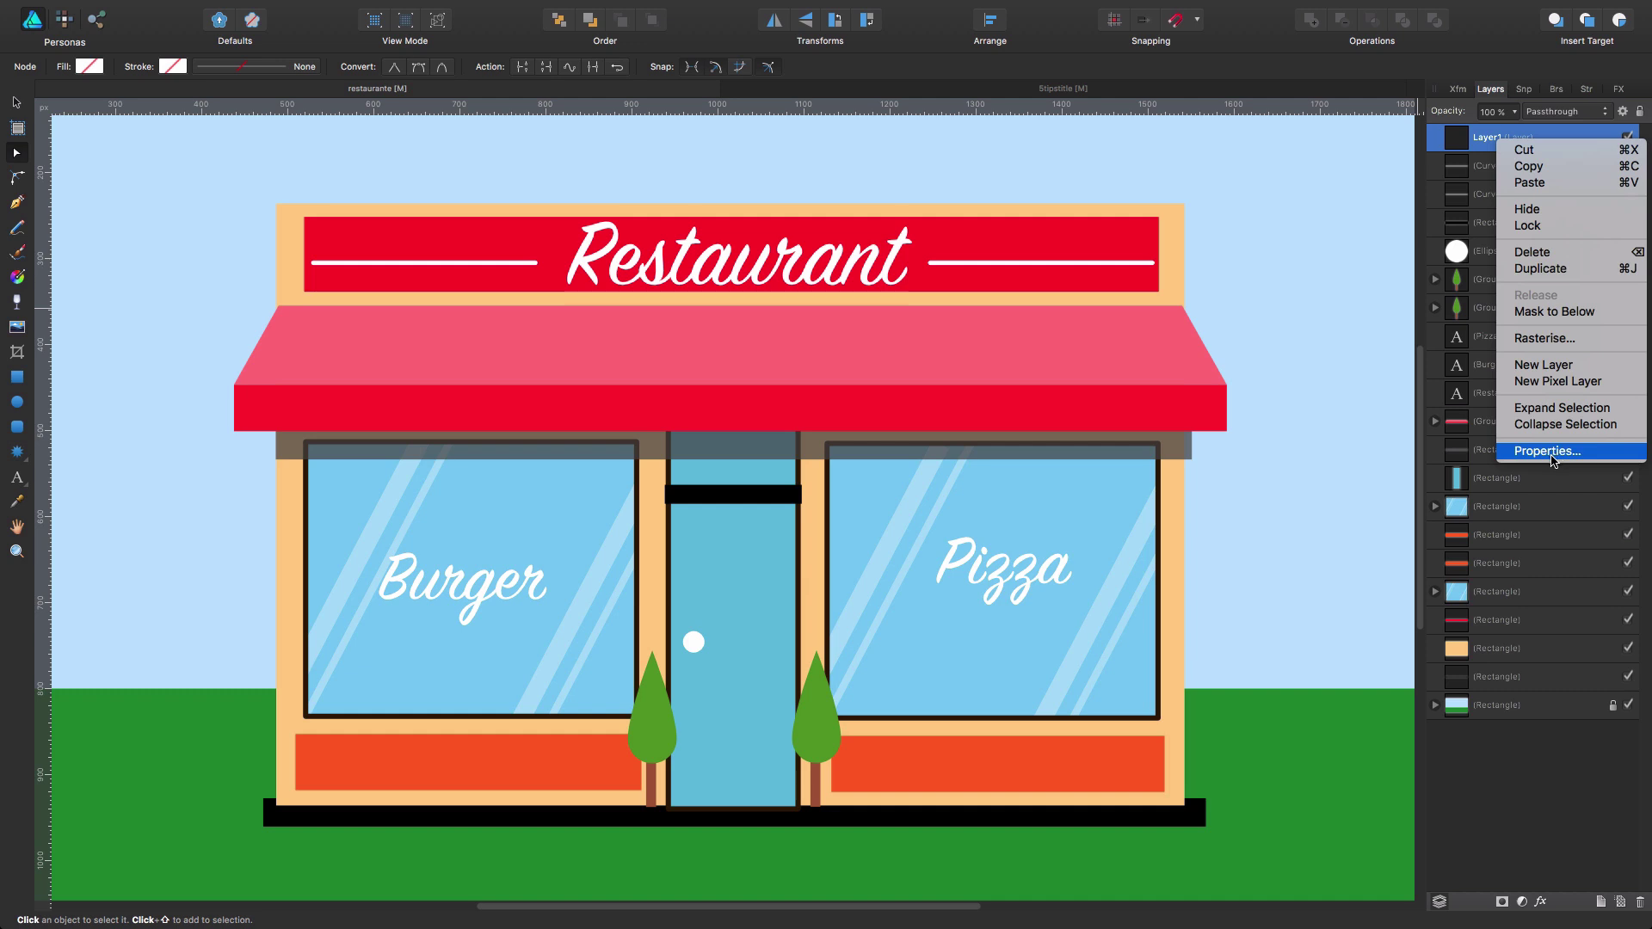
click(1544, 452)
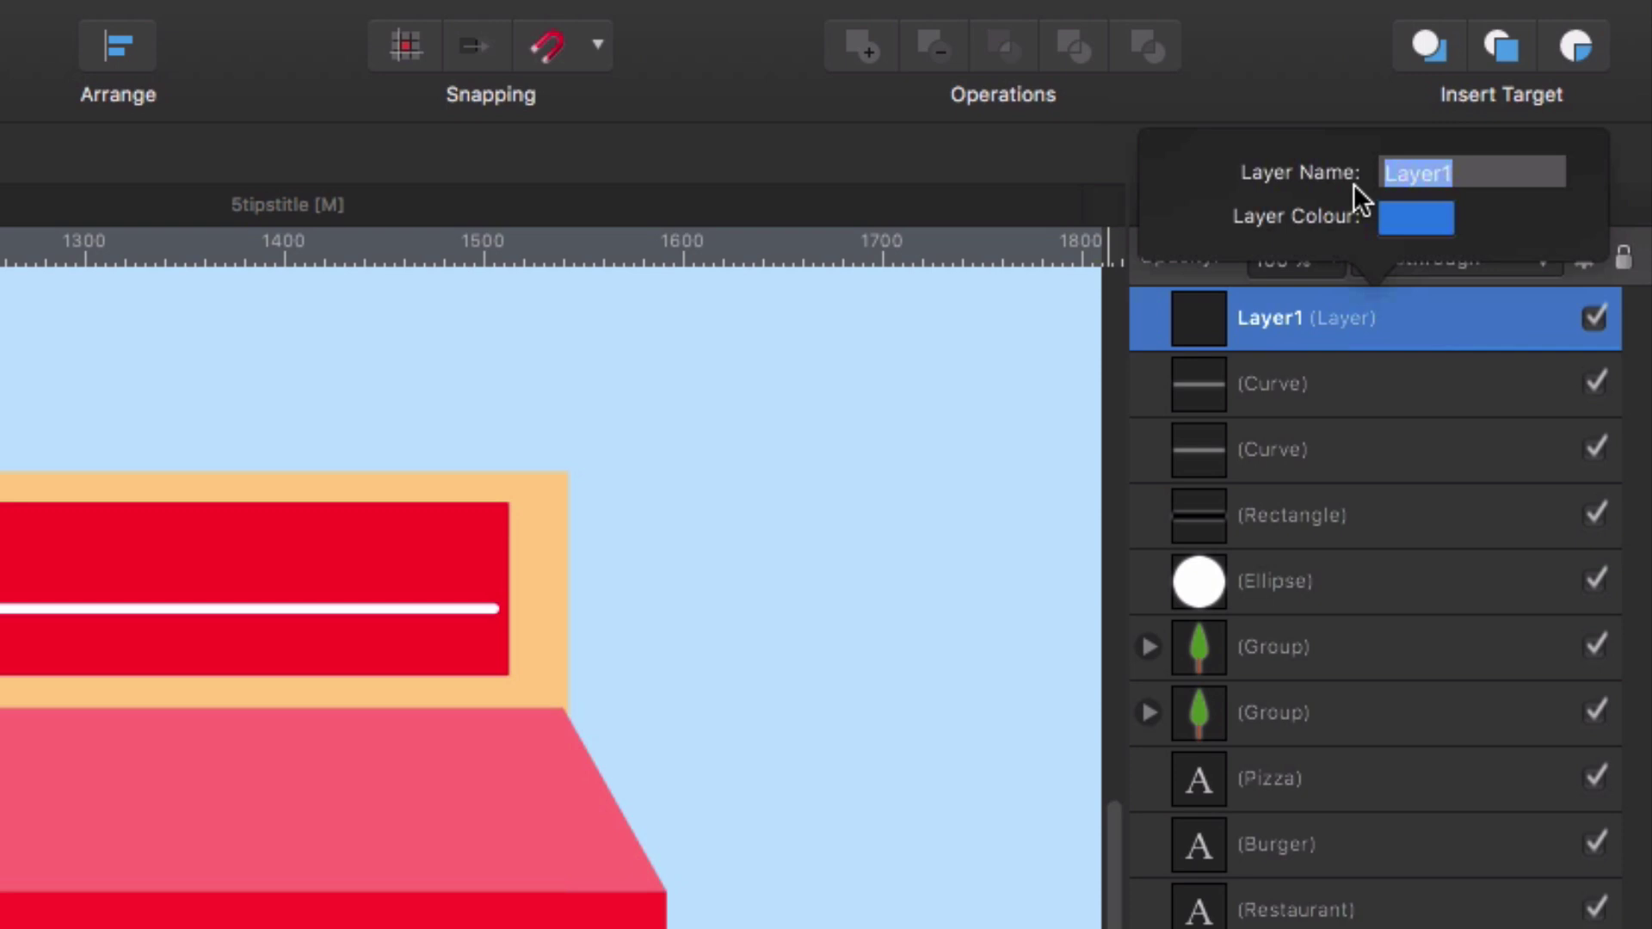
text(COLOUR)
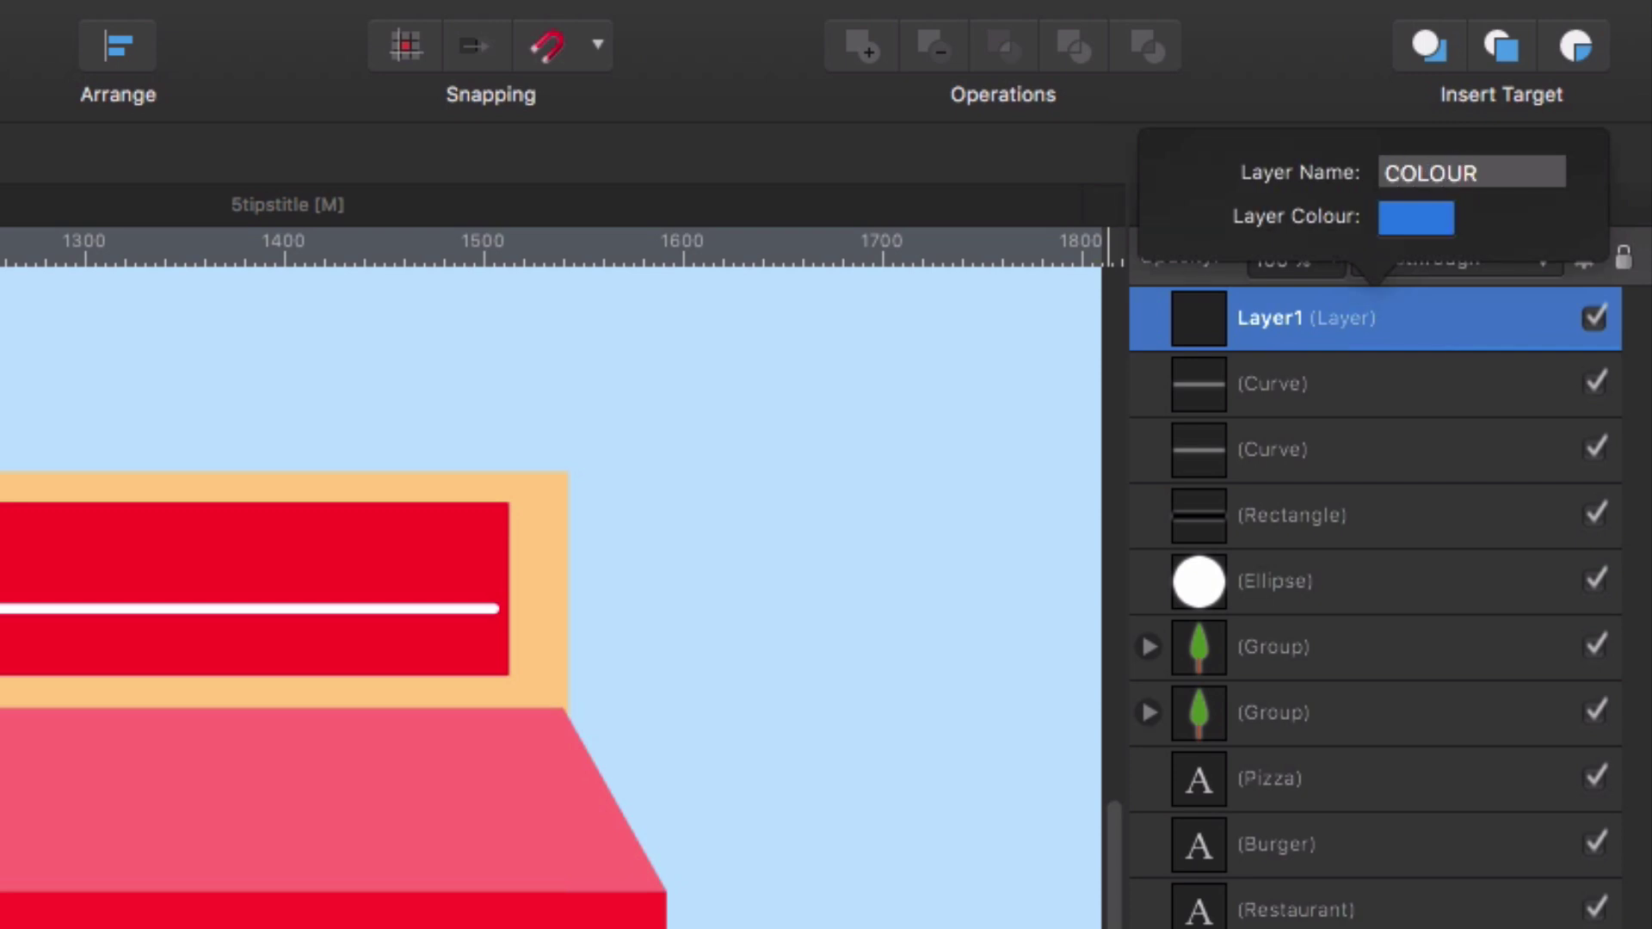
click(1418, 219)
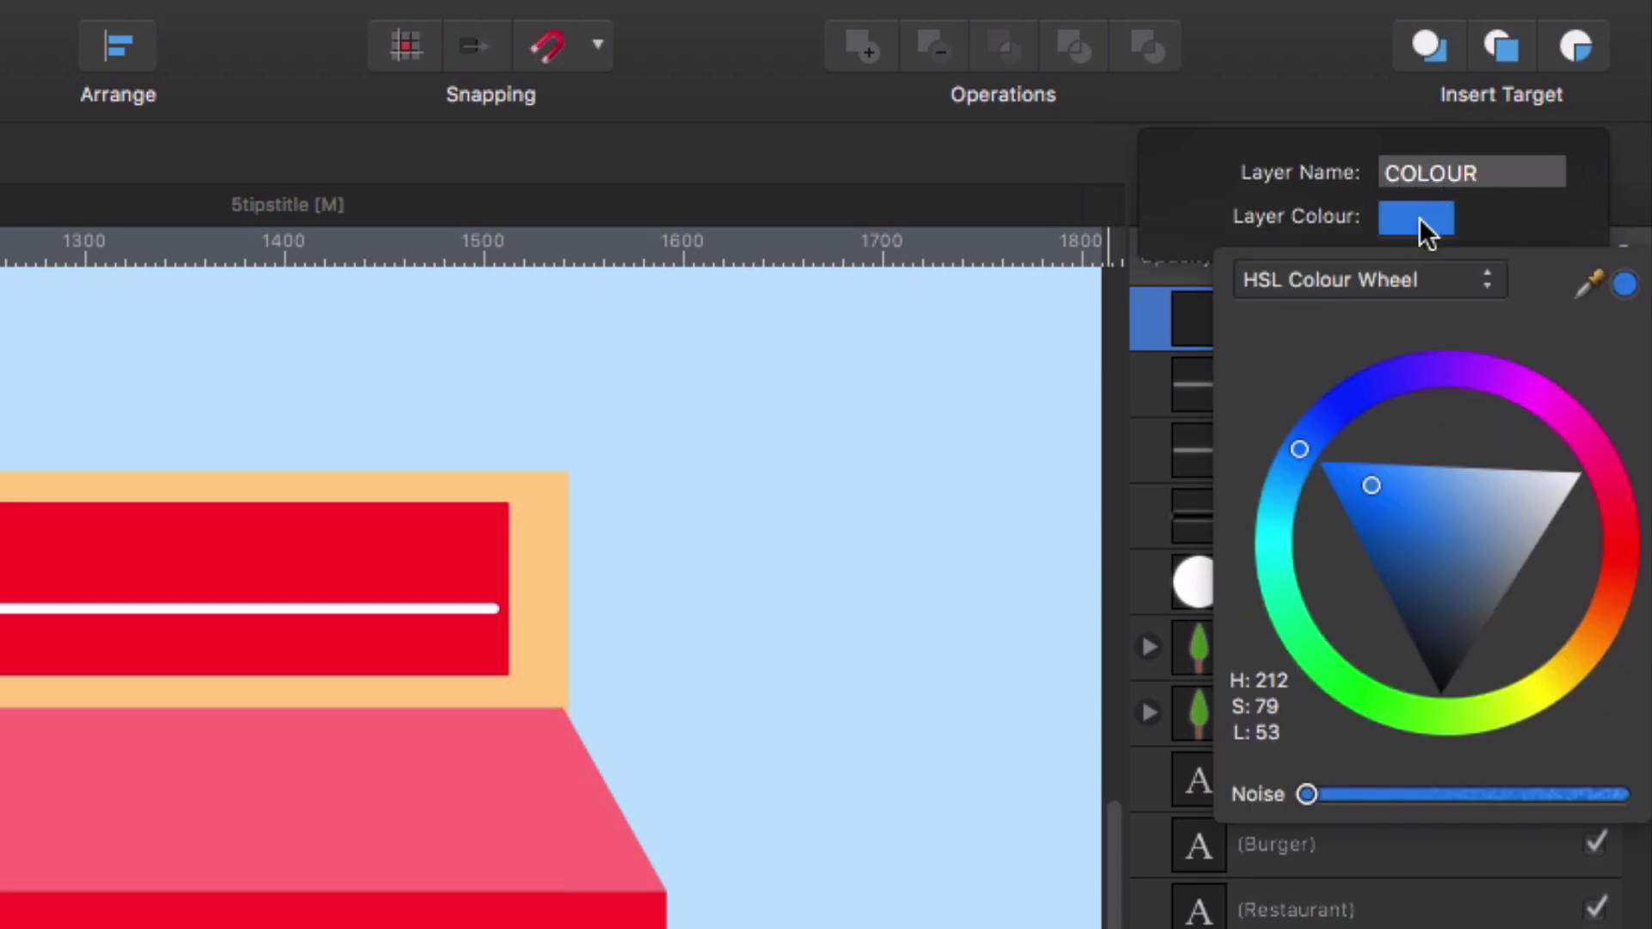
click(1536, 693)
click(1470, 219)
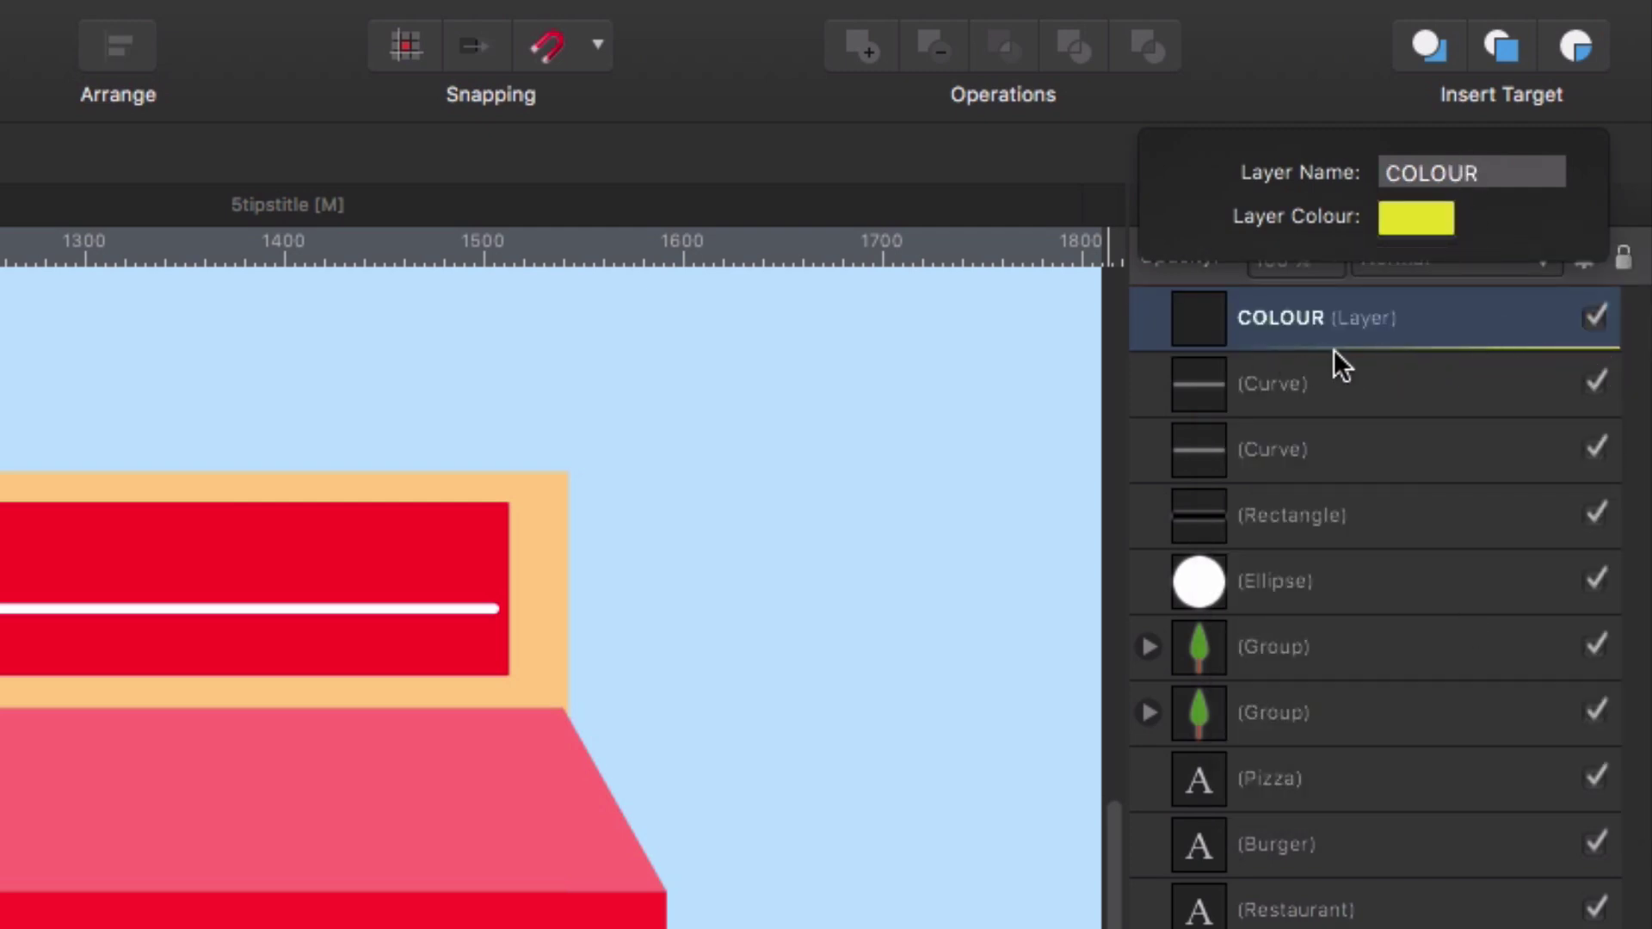
click(1479, 325)
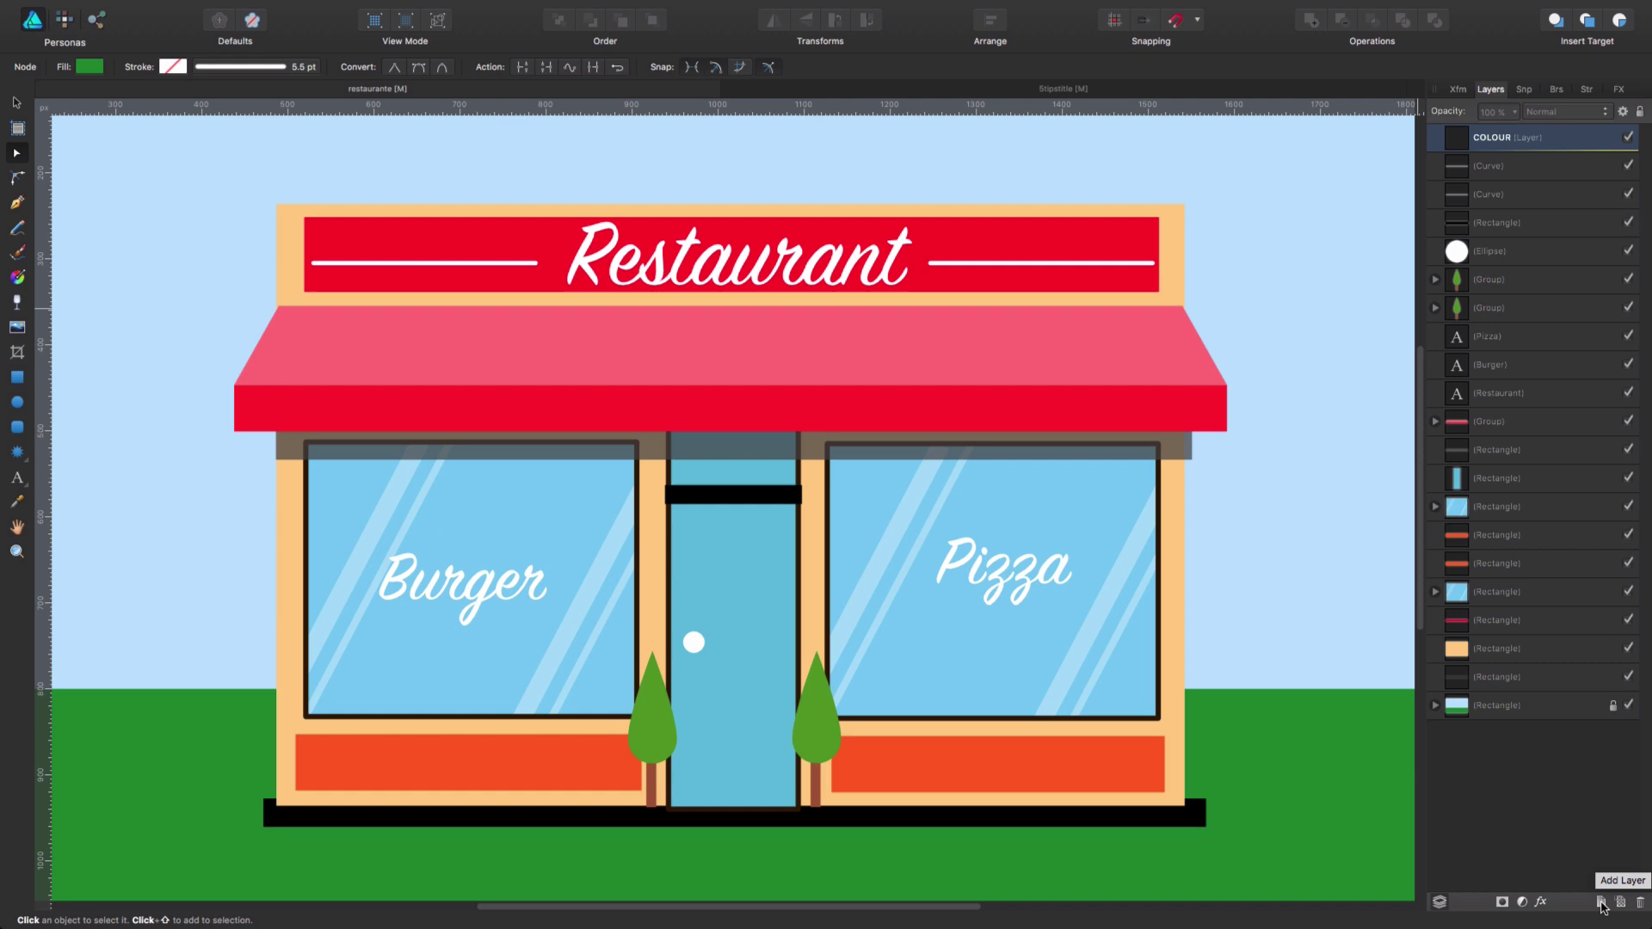
Step: Add a new Layer1 and give it a magenta layer colour tag in its Properties
click(1600, 903)
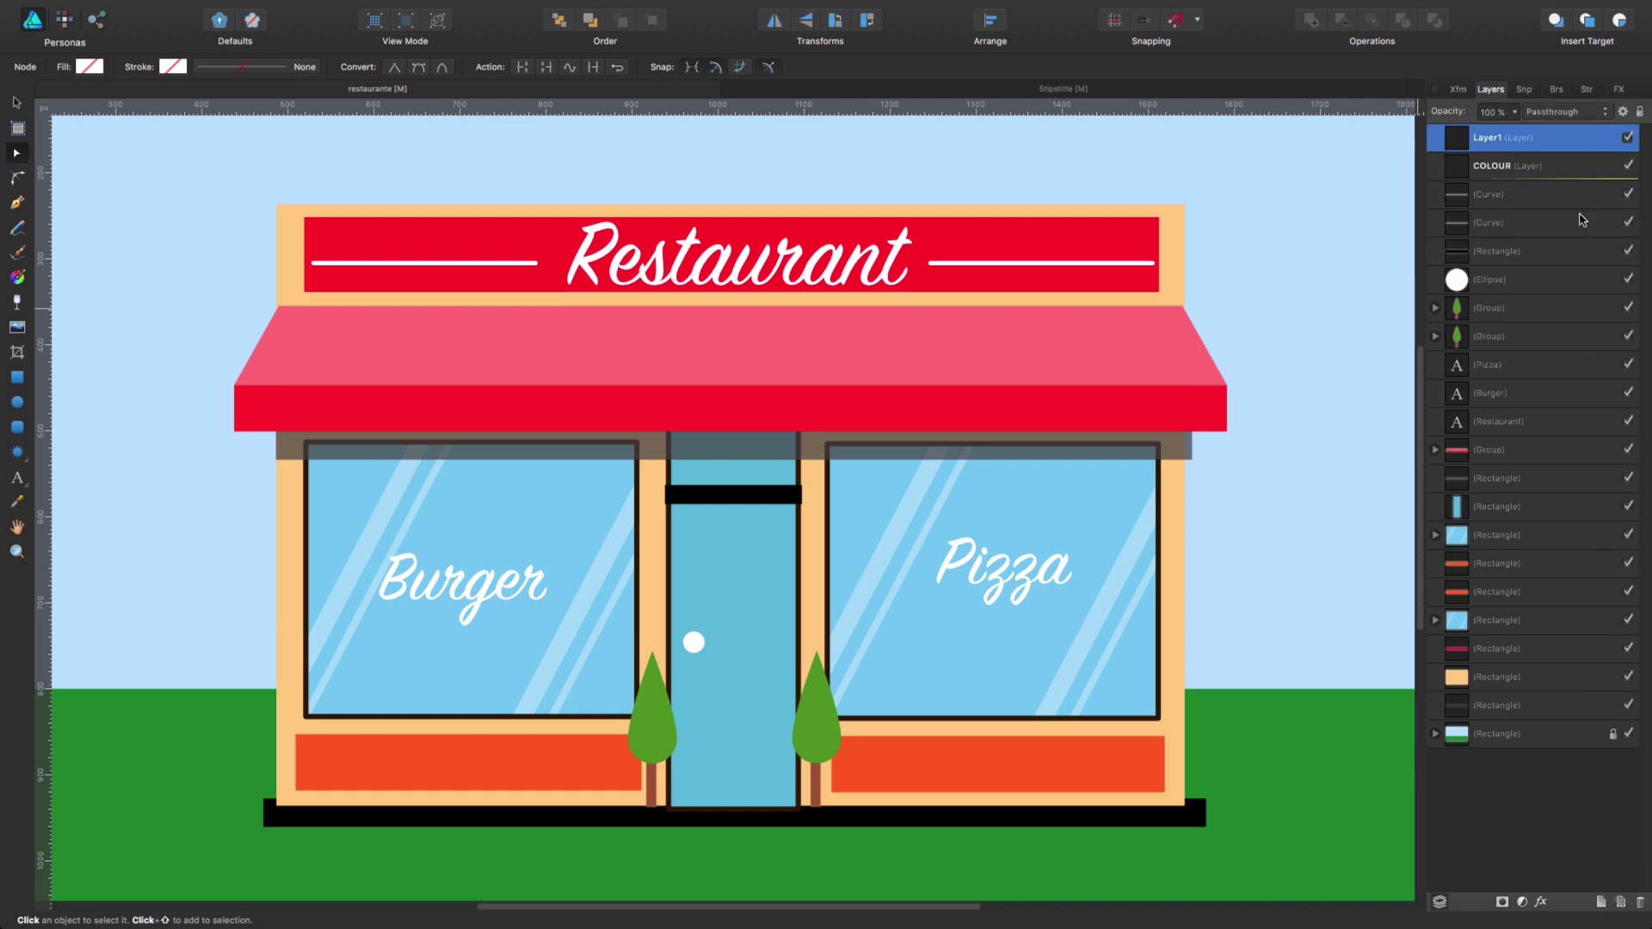
right_click(1571, 146)
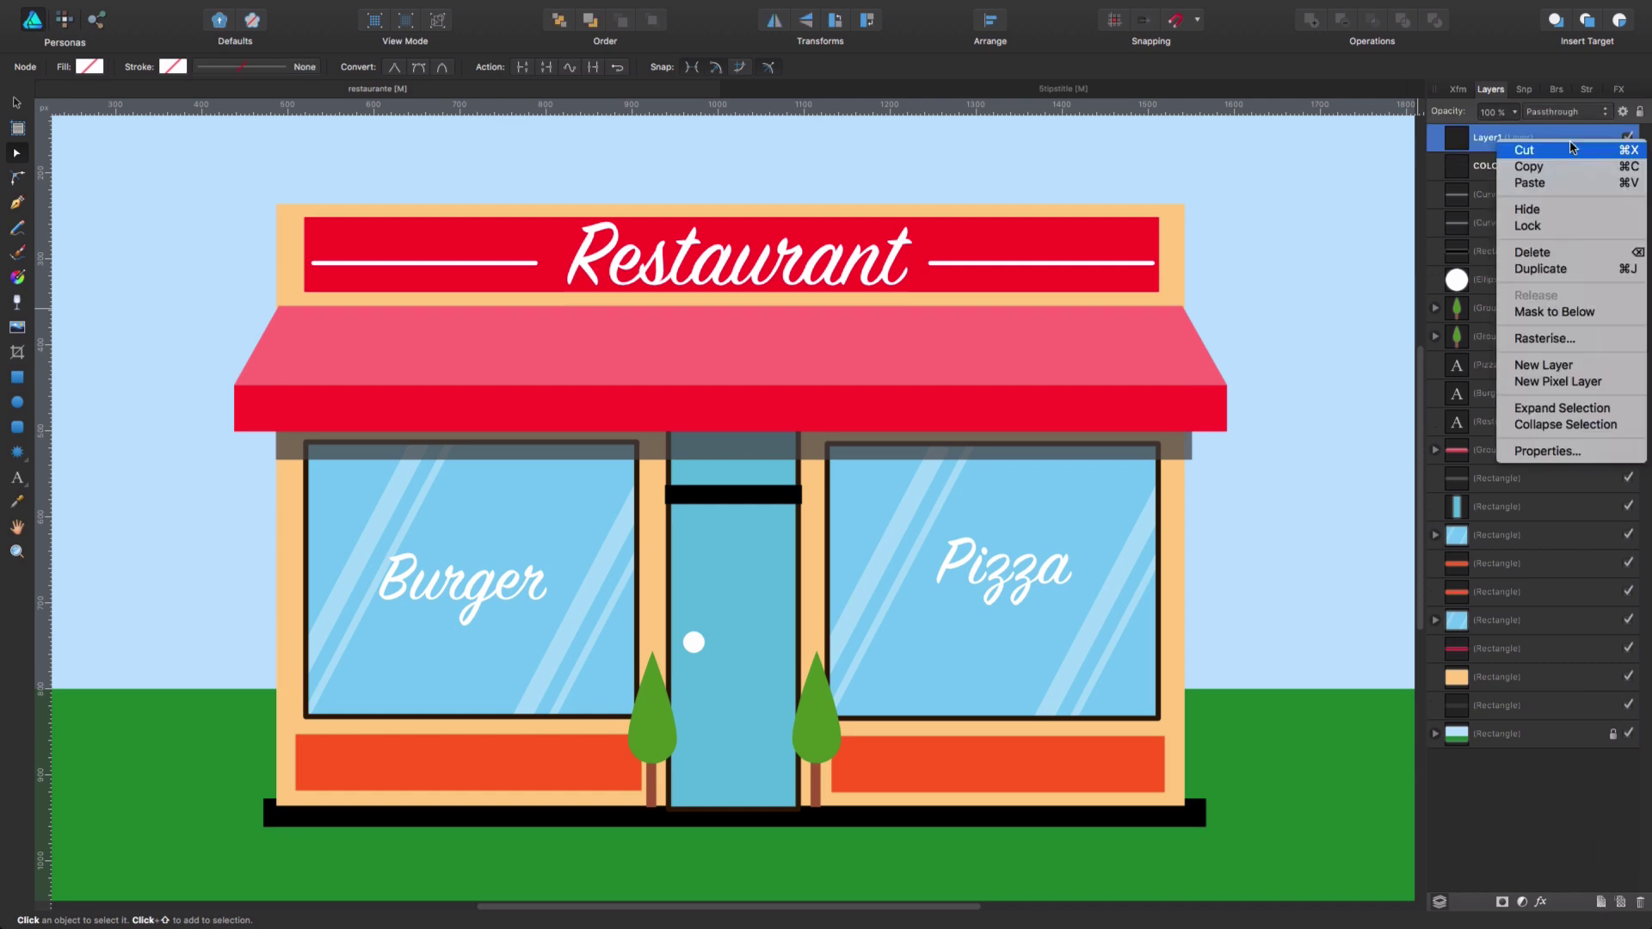
click(1557, 451)
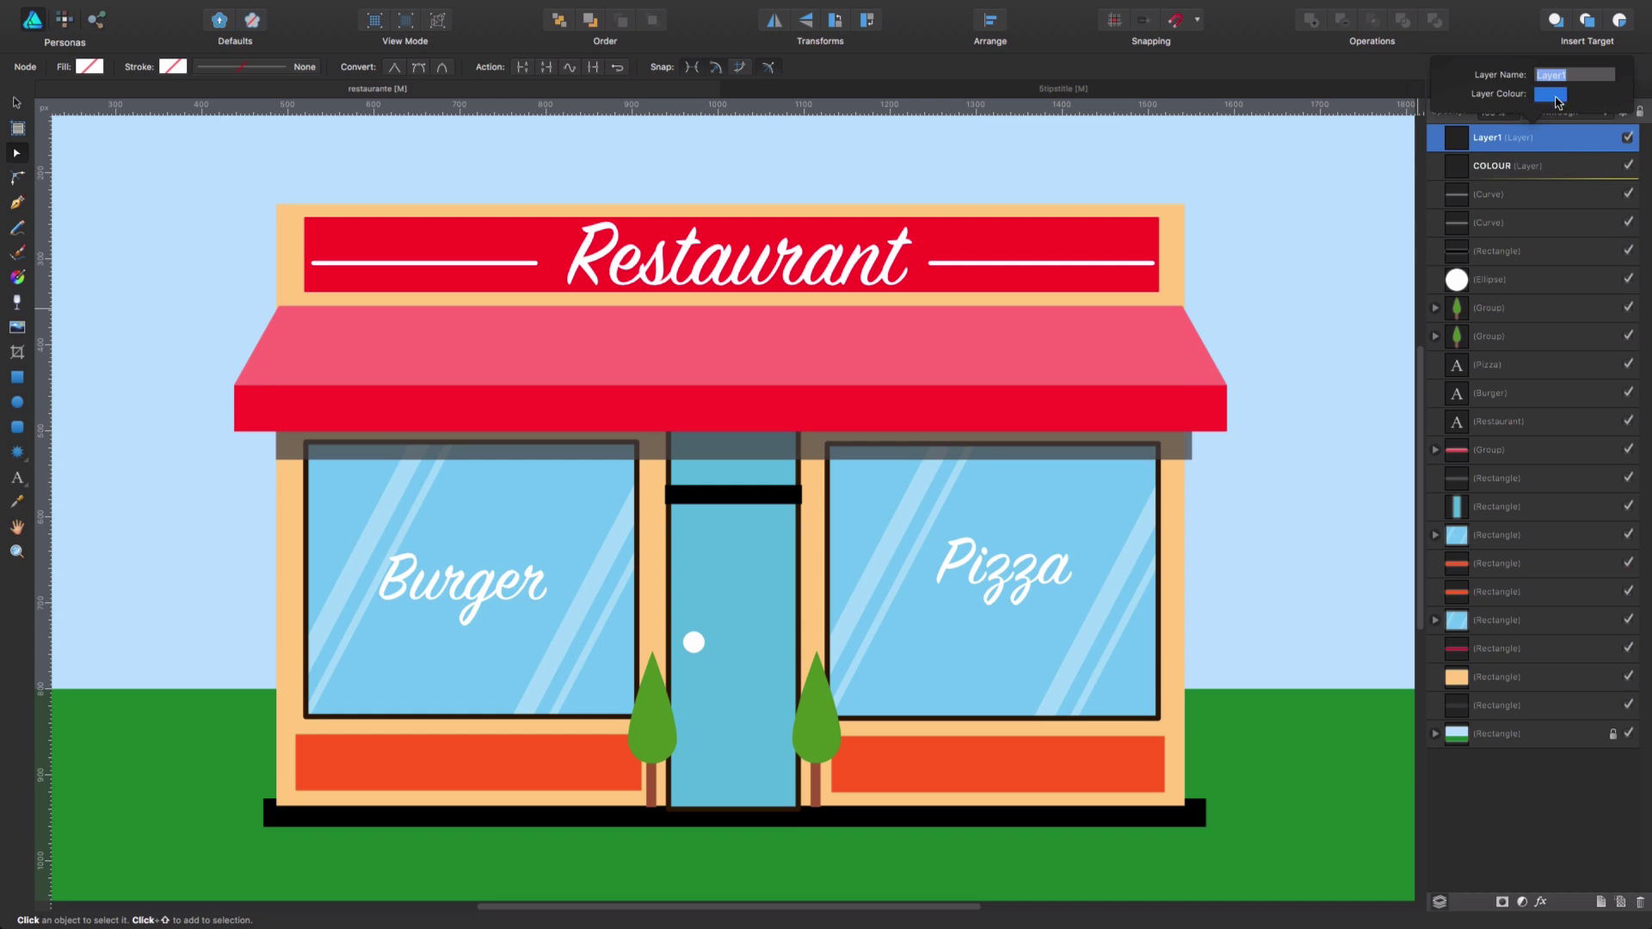
click(1553, 96)
click(1610, 177)
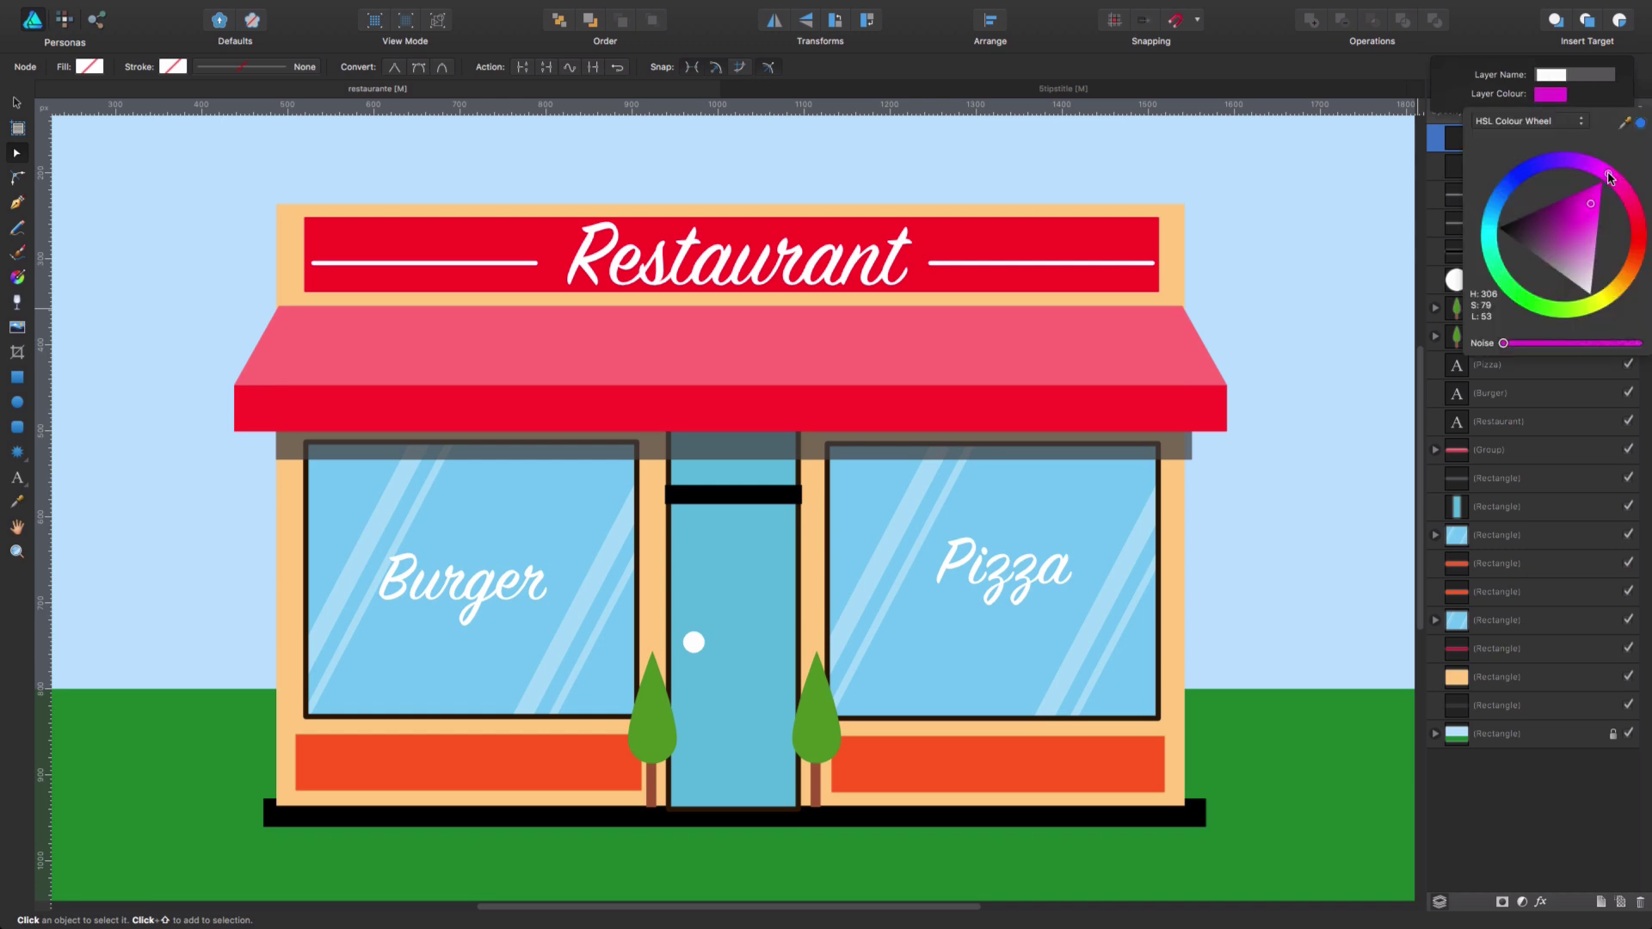
click(1555, 793)
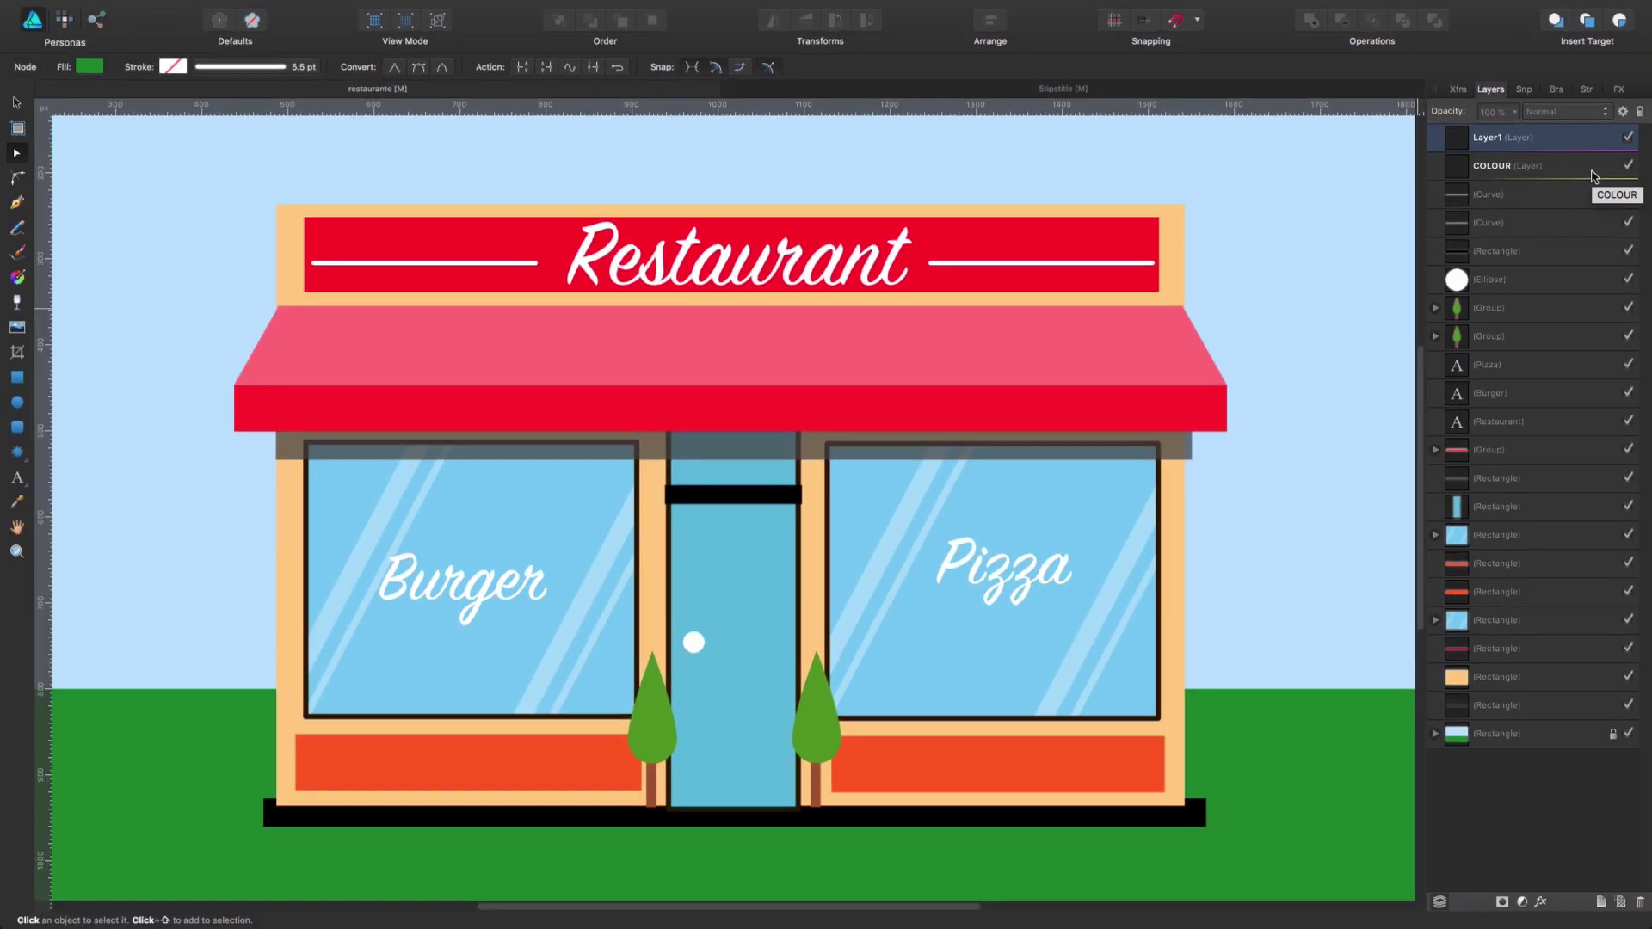
Step: Add another new layer, Layer2, at the top of the layer stack
right_click(1540, 197)
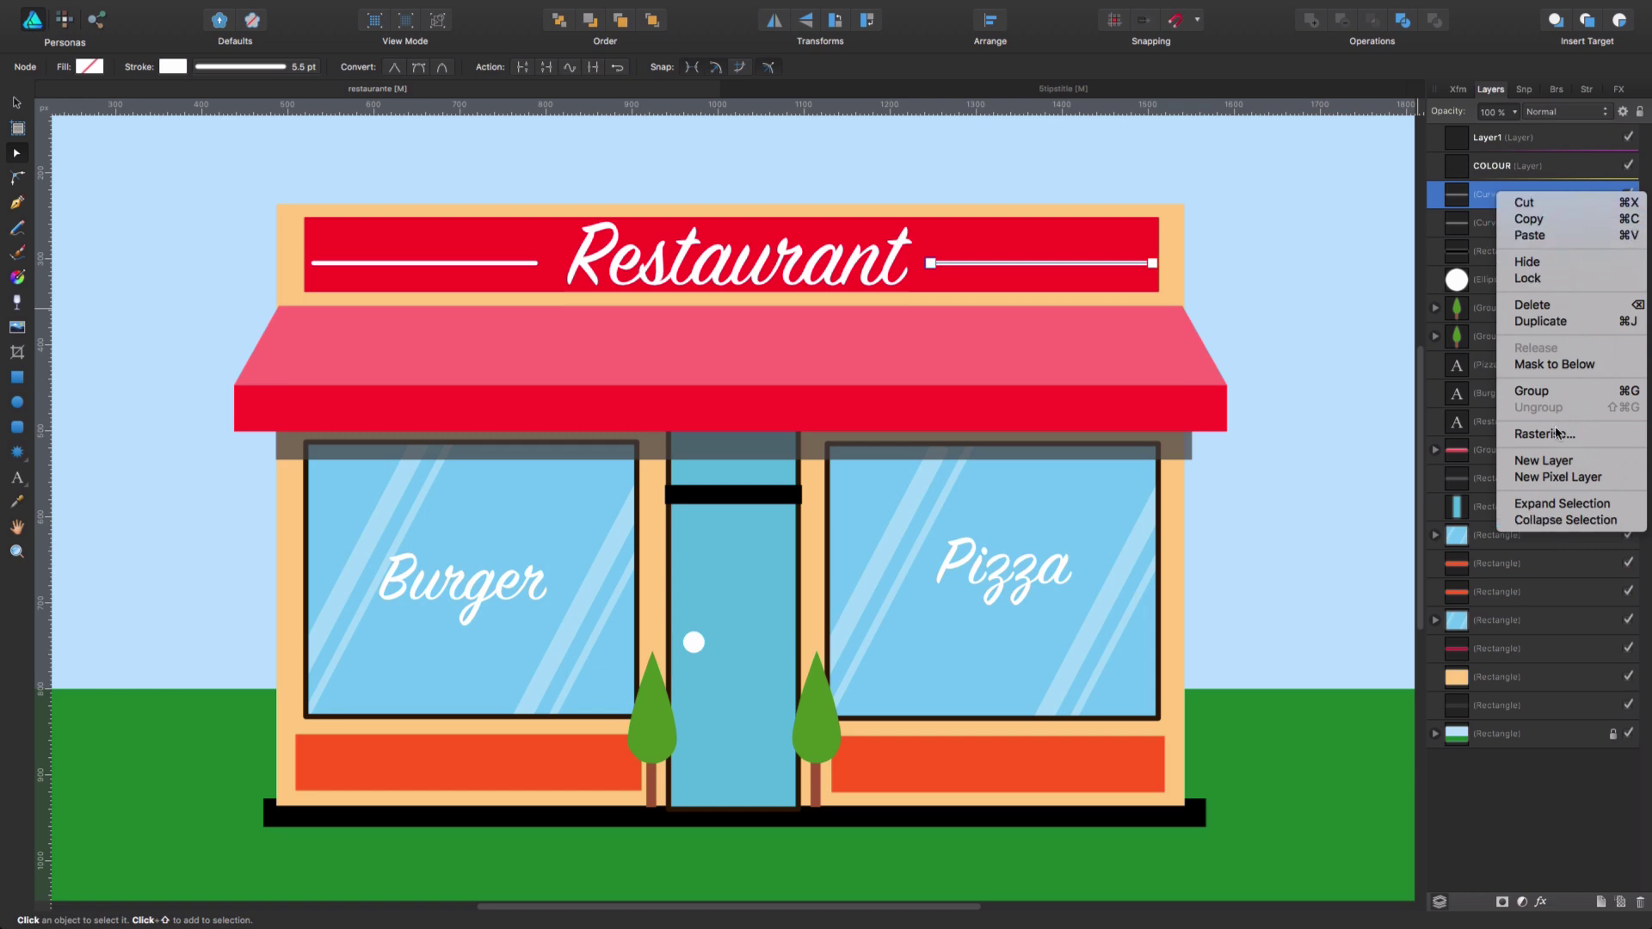
click(1484, 199)
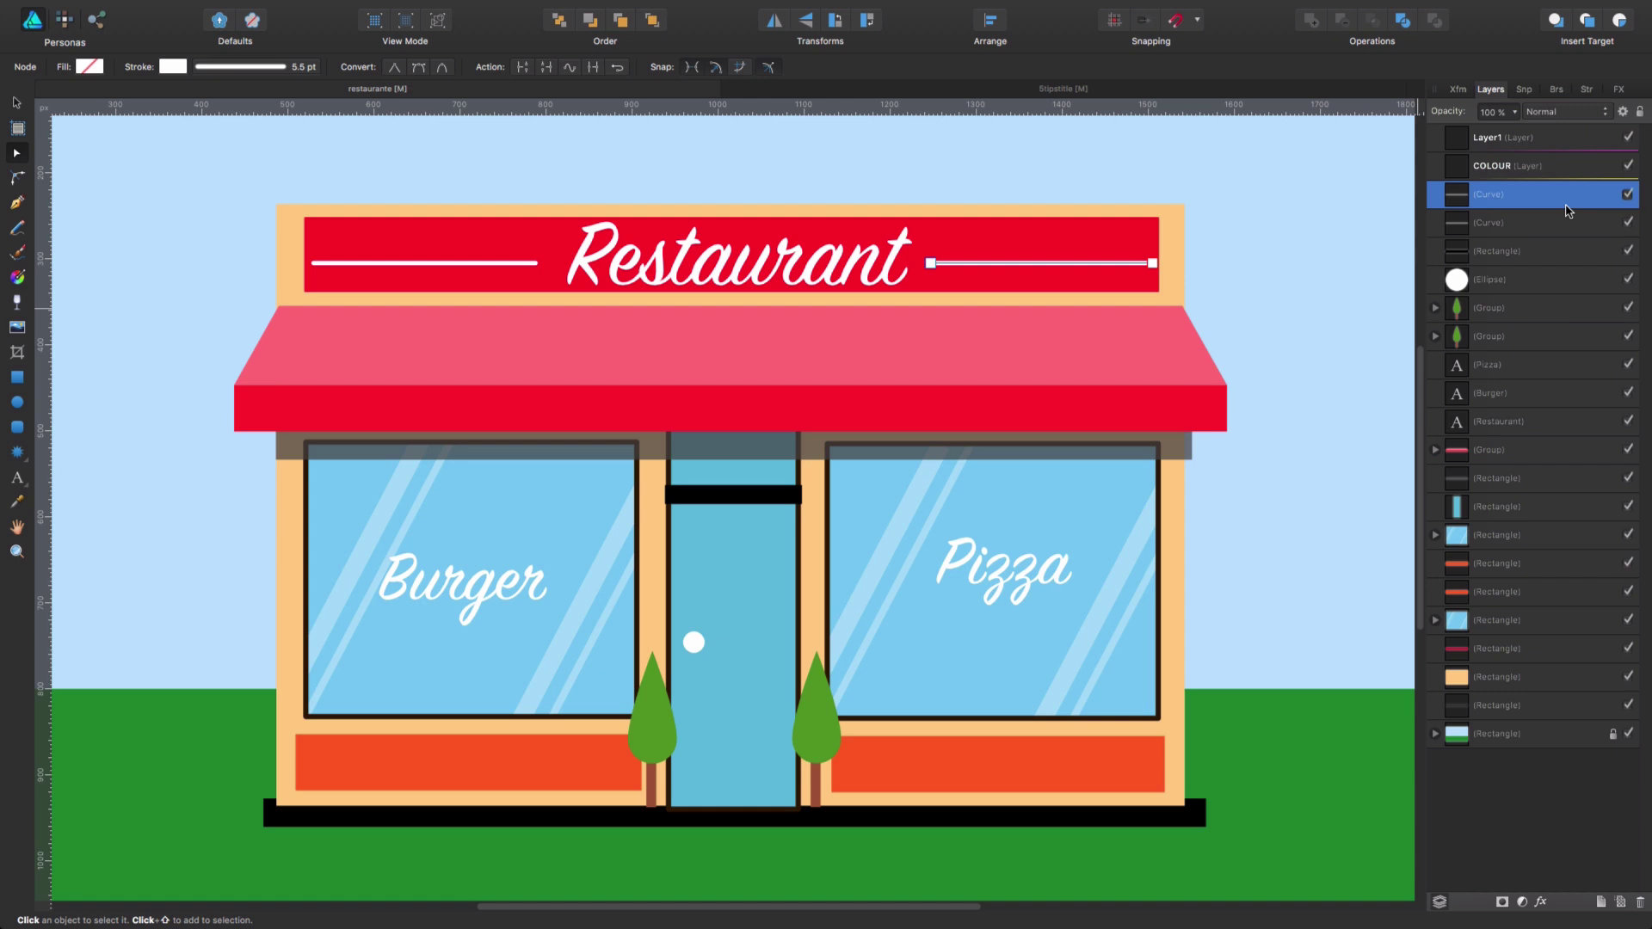
click(1601, 903)
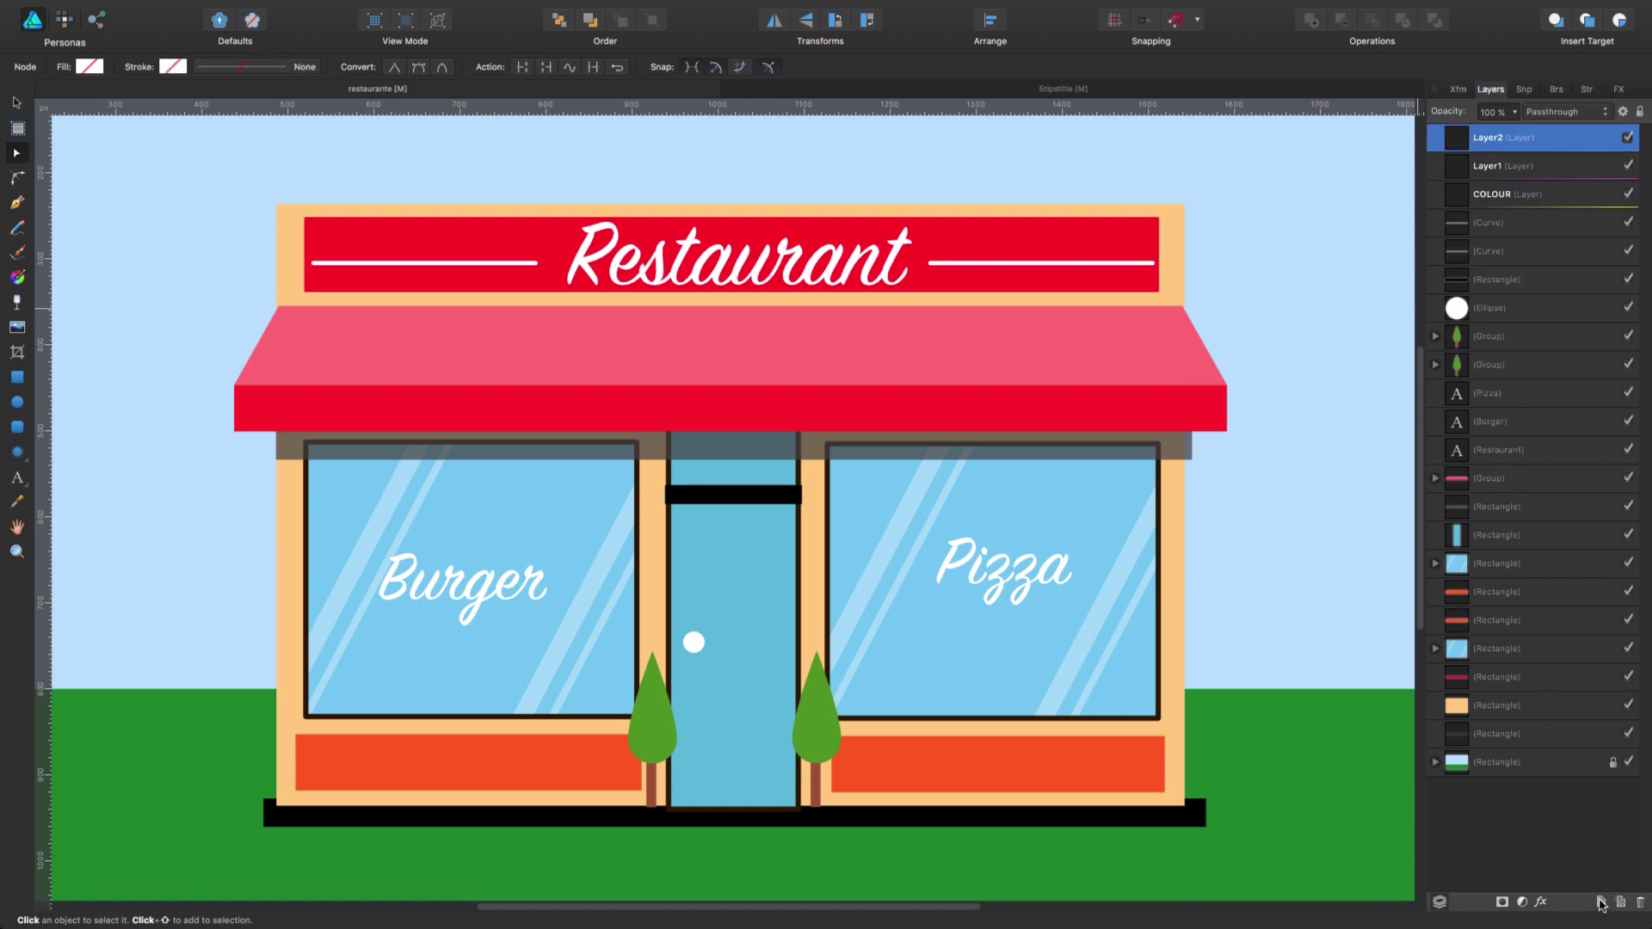
right_click(1534, 137)
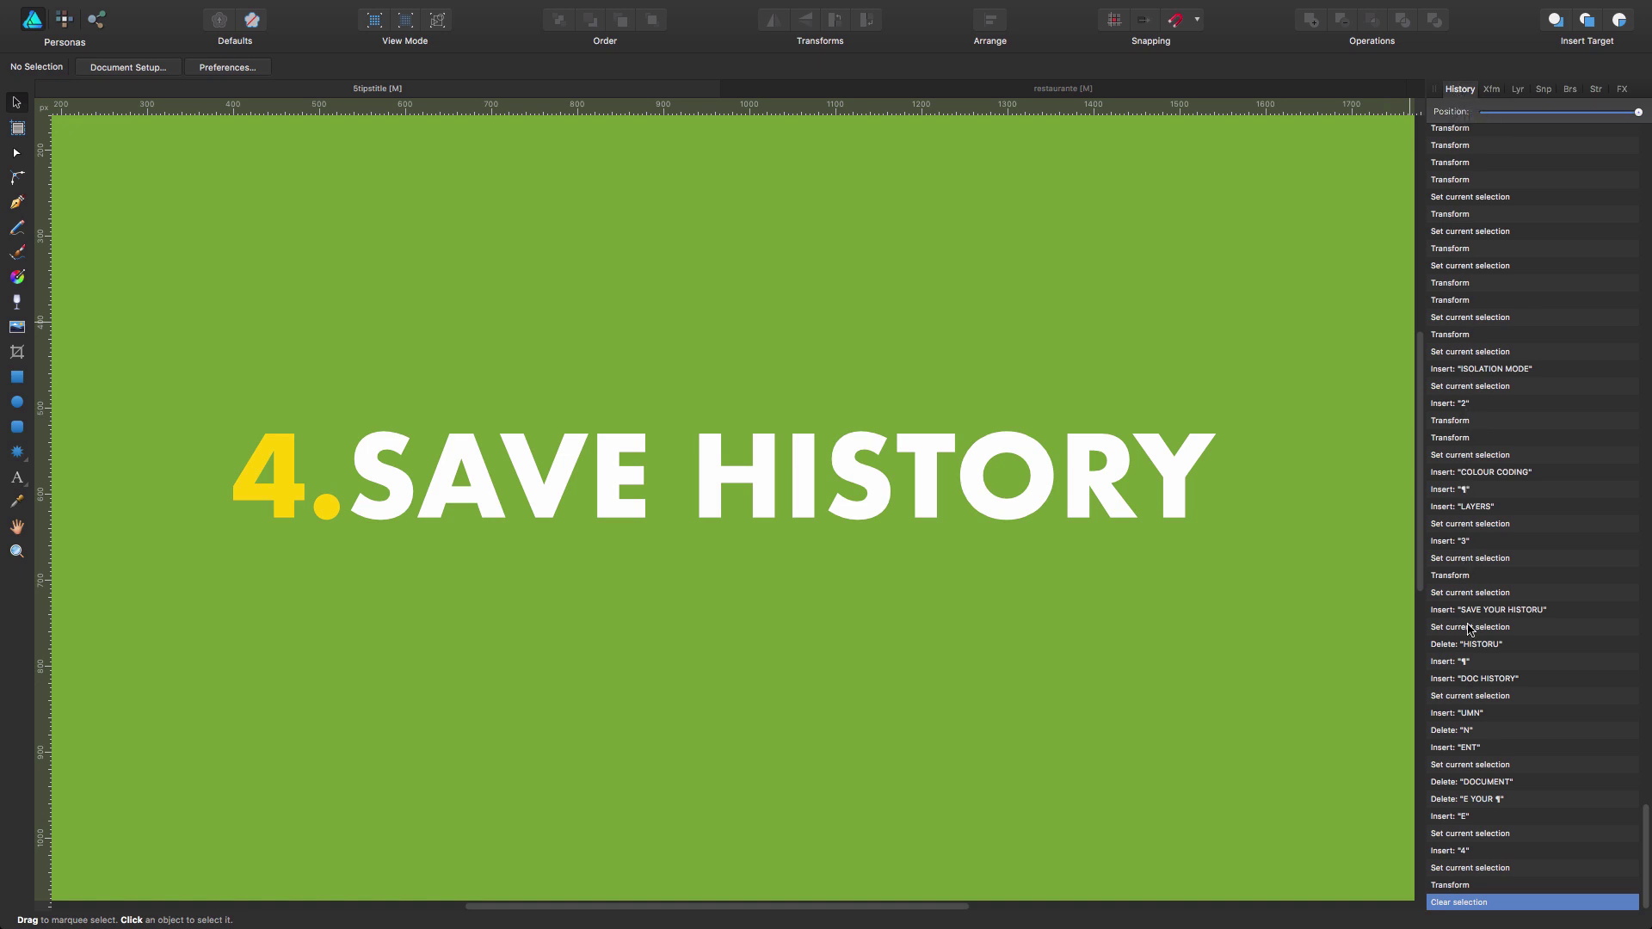
Step: Check the History panel through View > Studio, then switch to the restaurante document
scroll(1501, 576, up, 5)
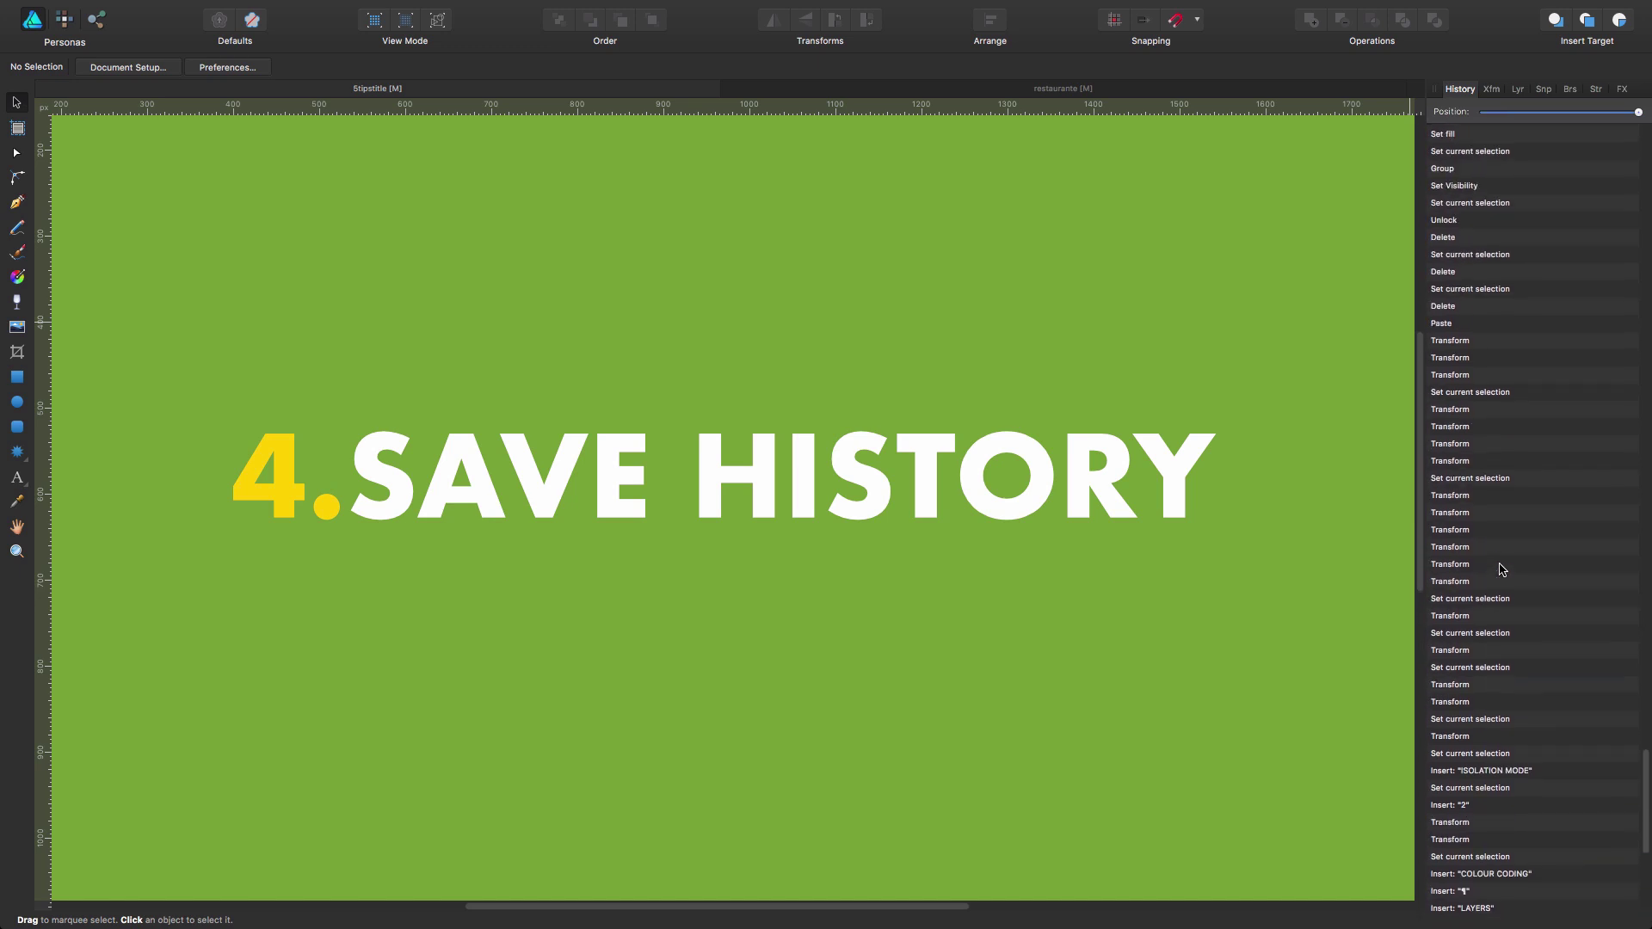
scroll(1502, 570, up, 10)
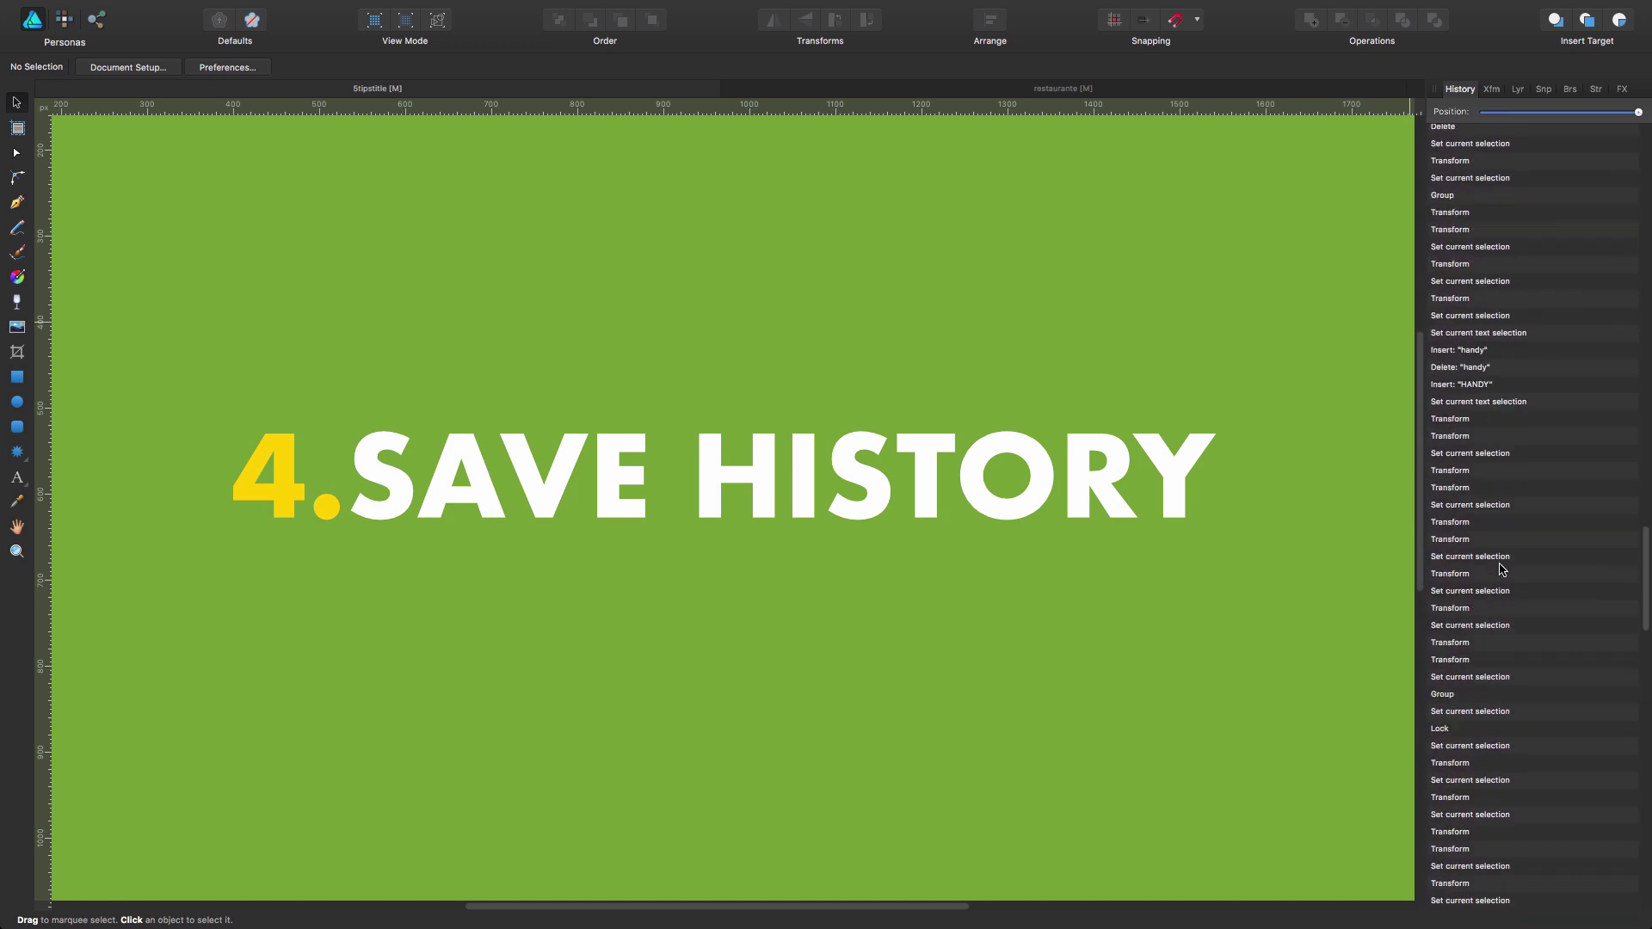
scroll(1501, 569, up, 10)
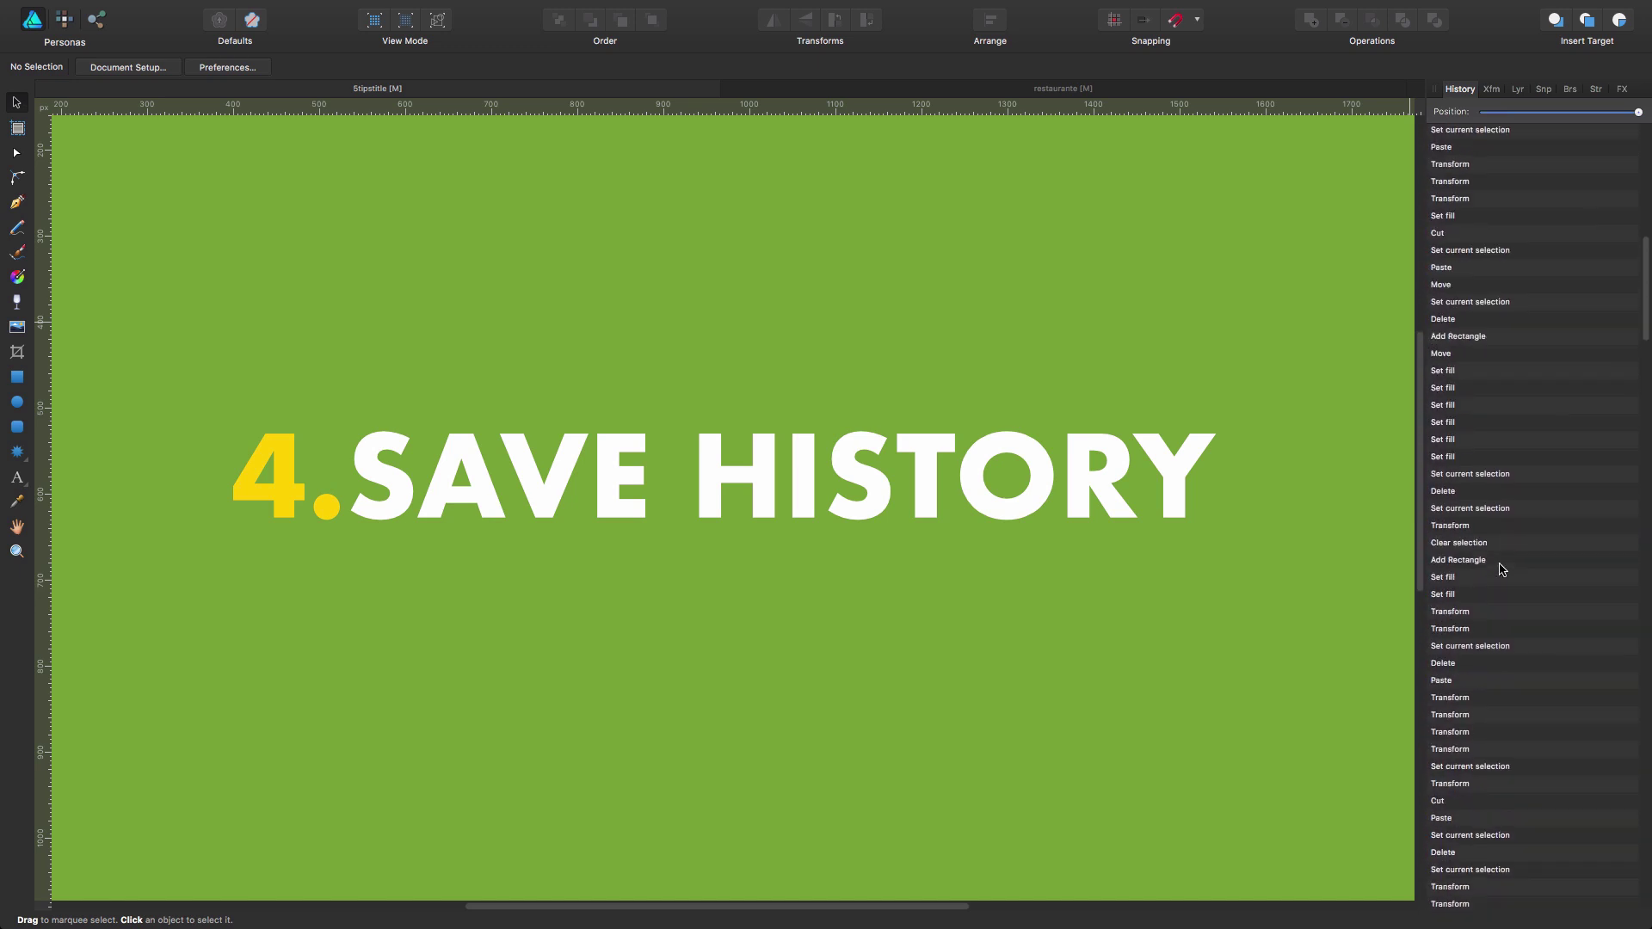
scroll(1501, 569, down, 15)
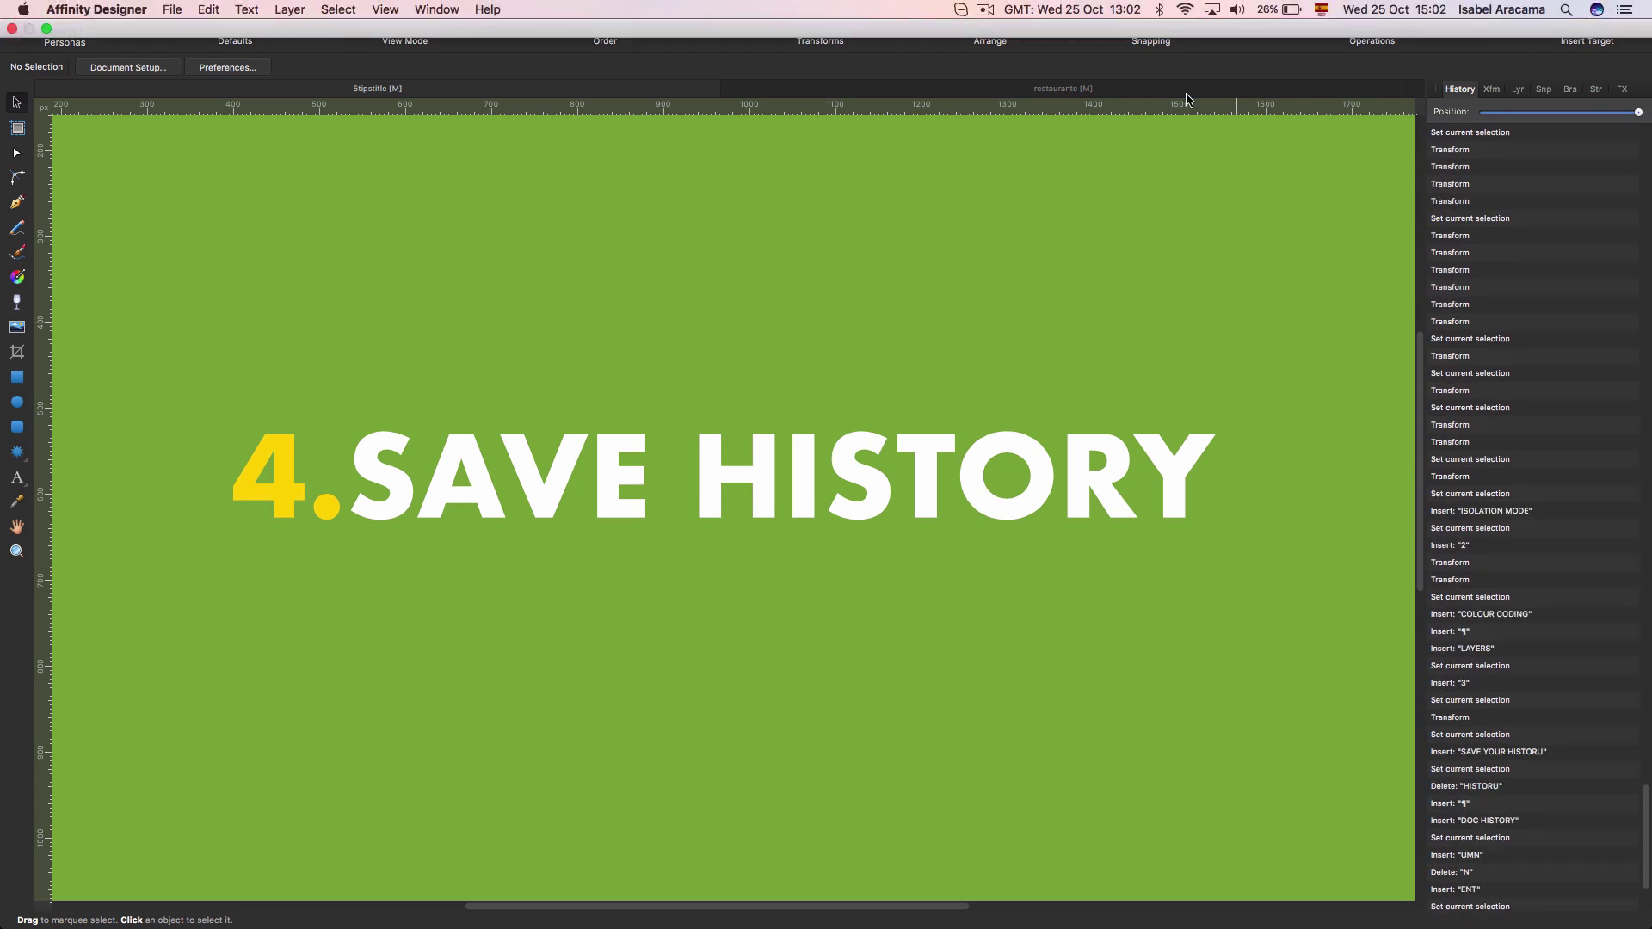
click(385, 10)
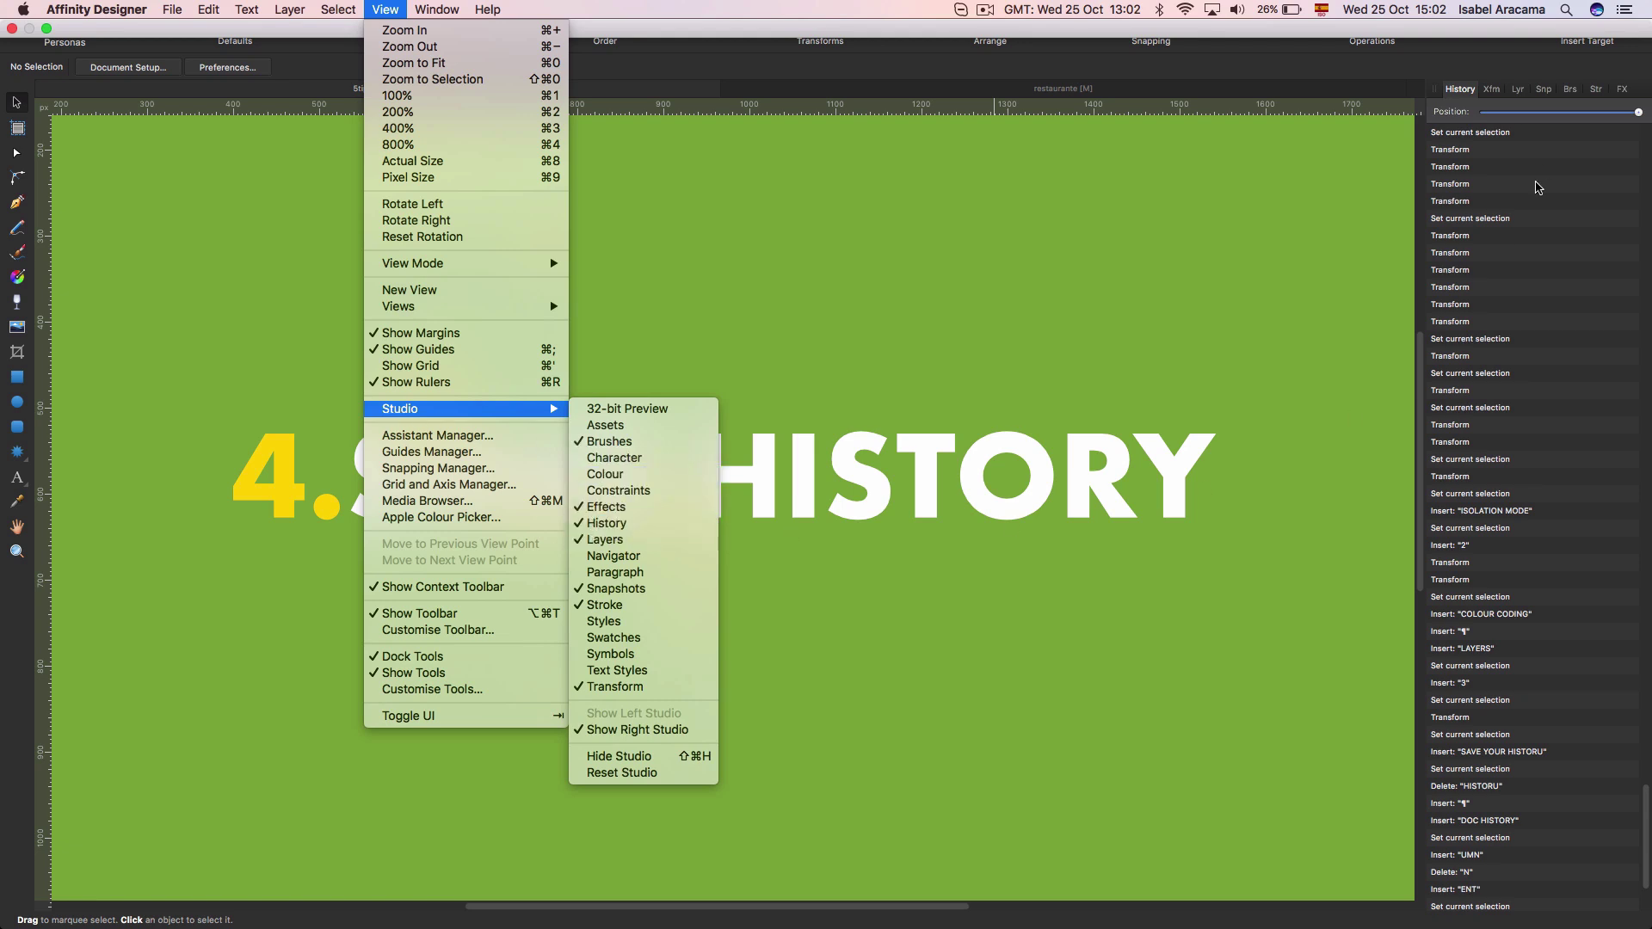
click(1462, 92)
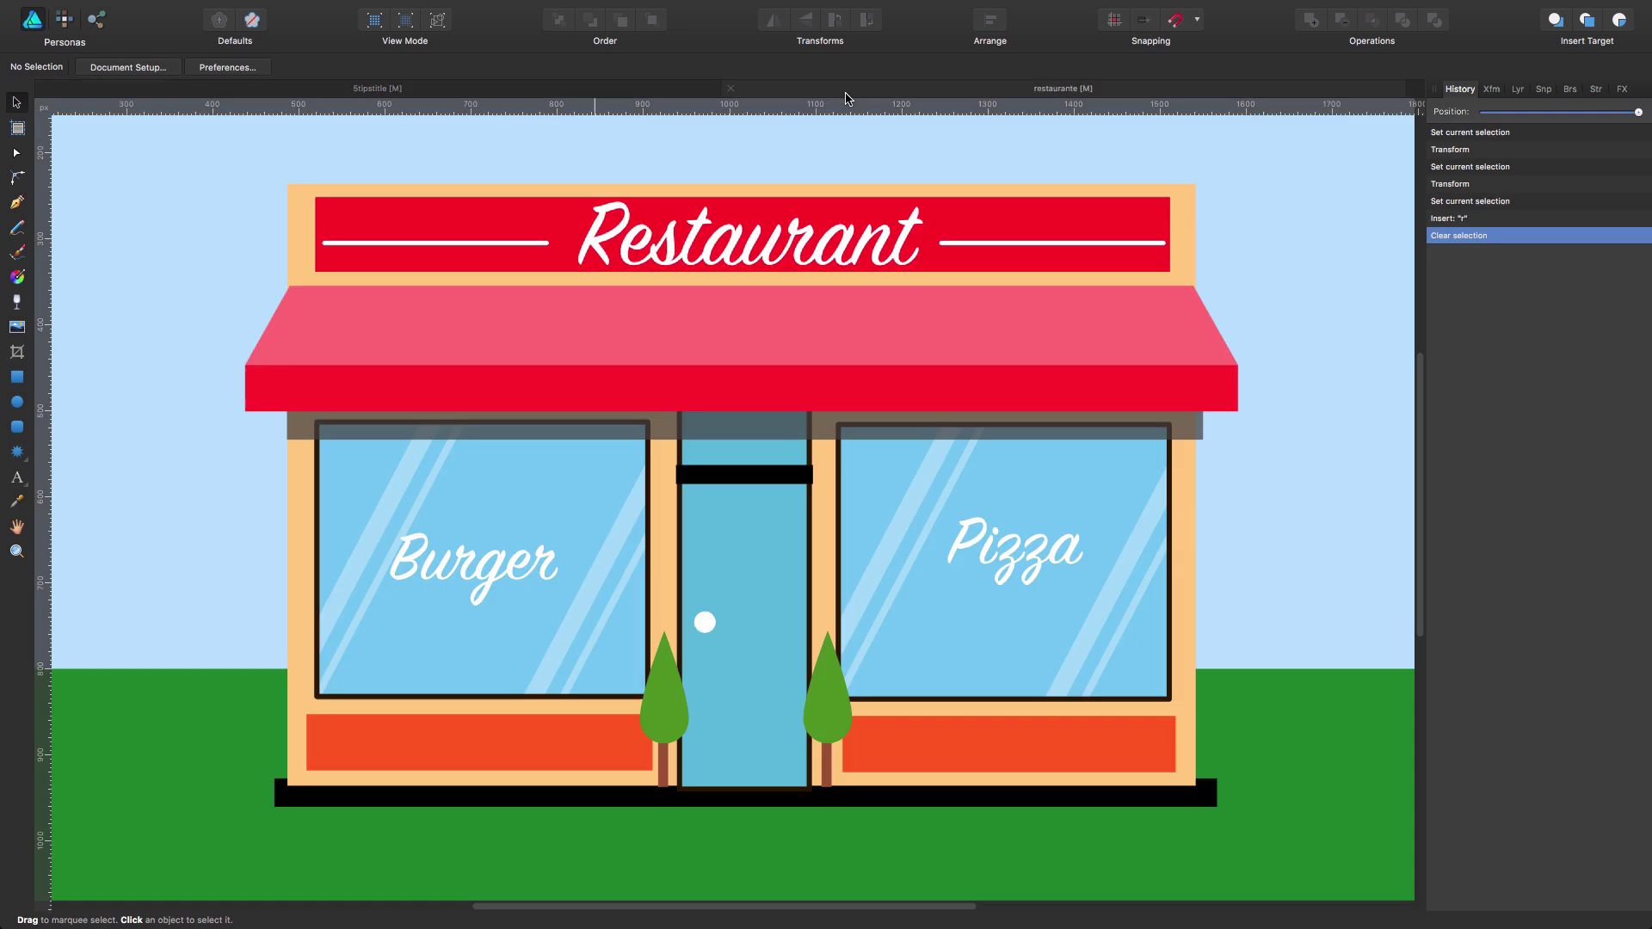
click(844, 91)
Step: Save and close the restaurant document, returning to the title card
click(730, 89)
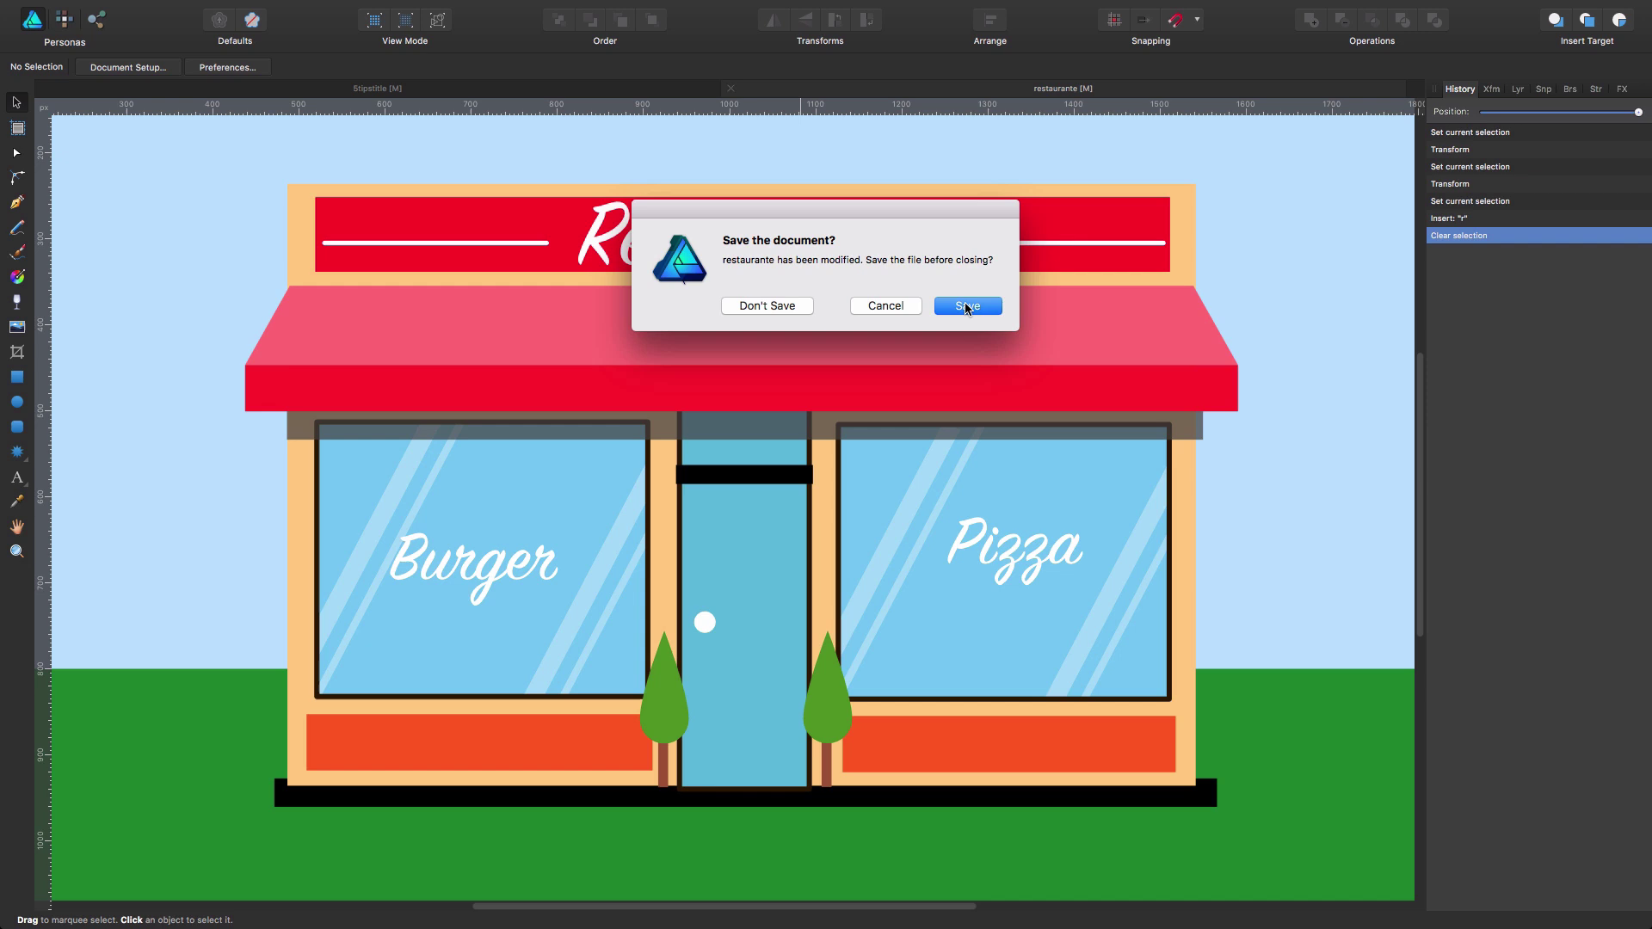
click(967, 308)
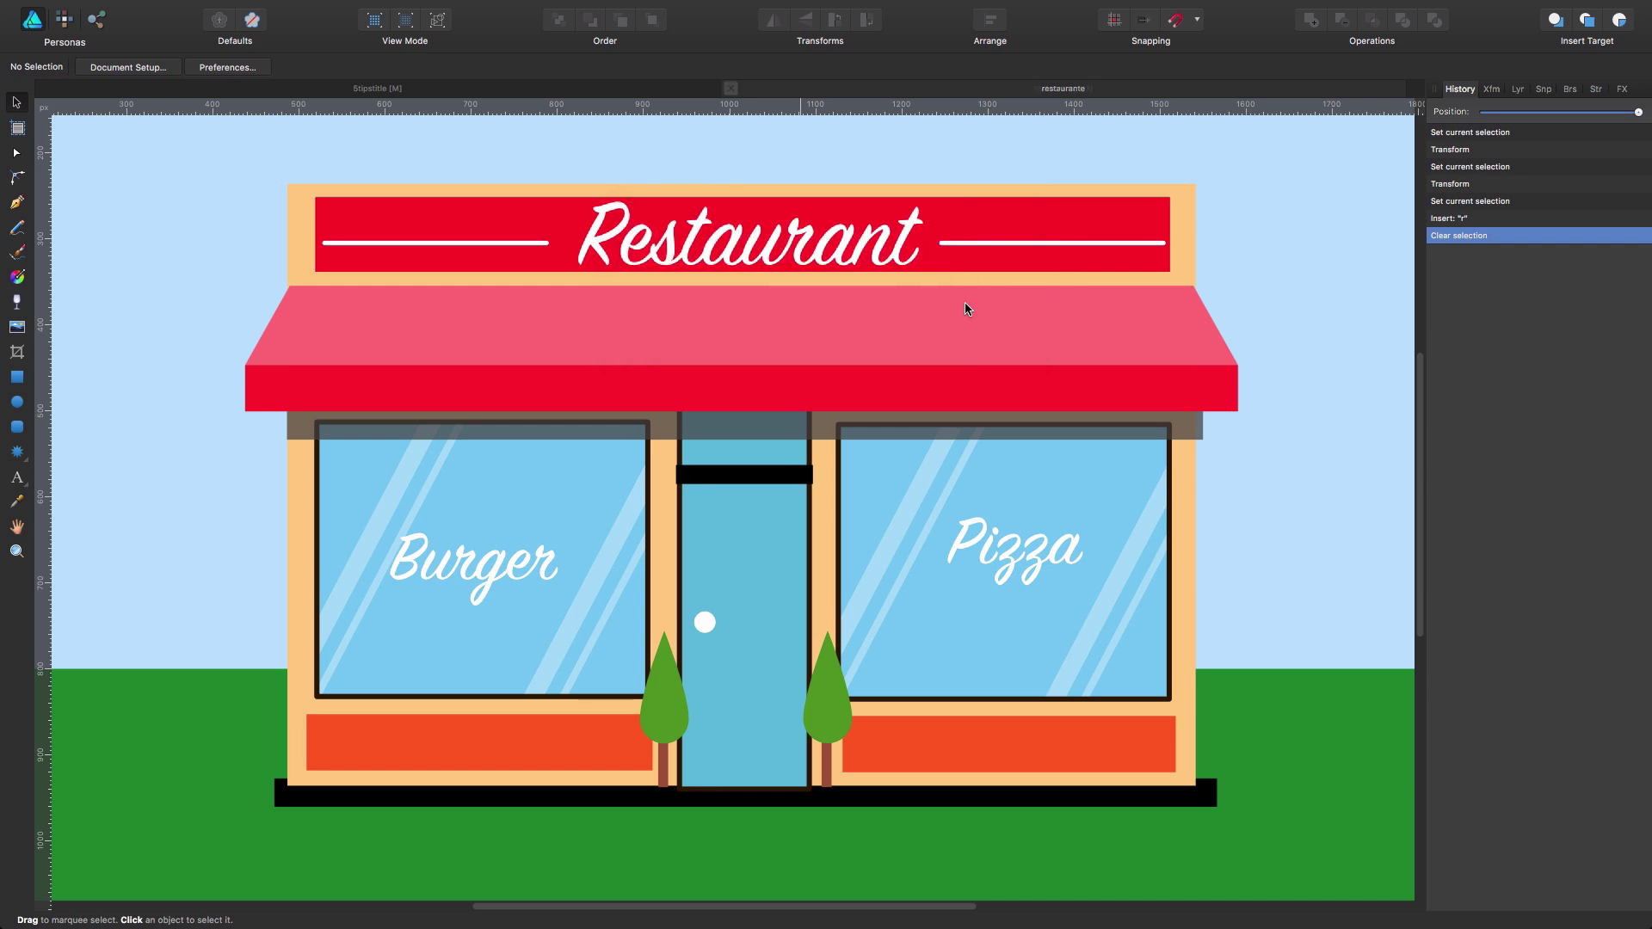
click(730, 89)
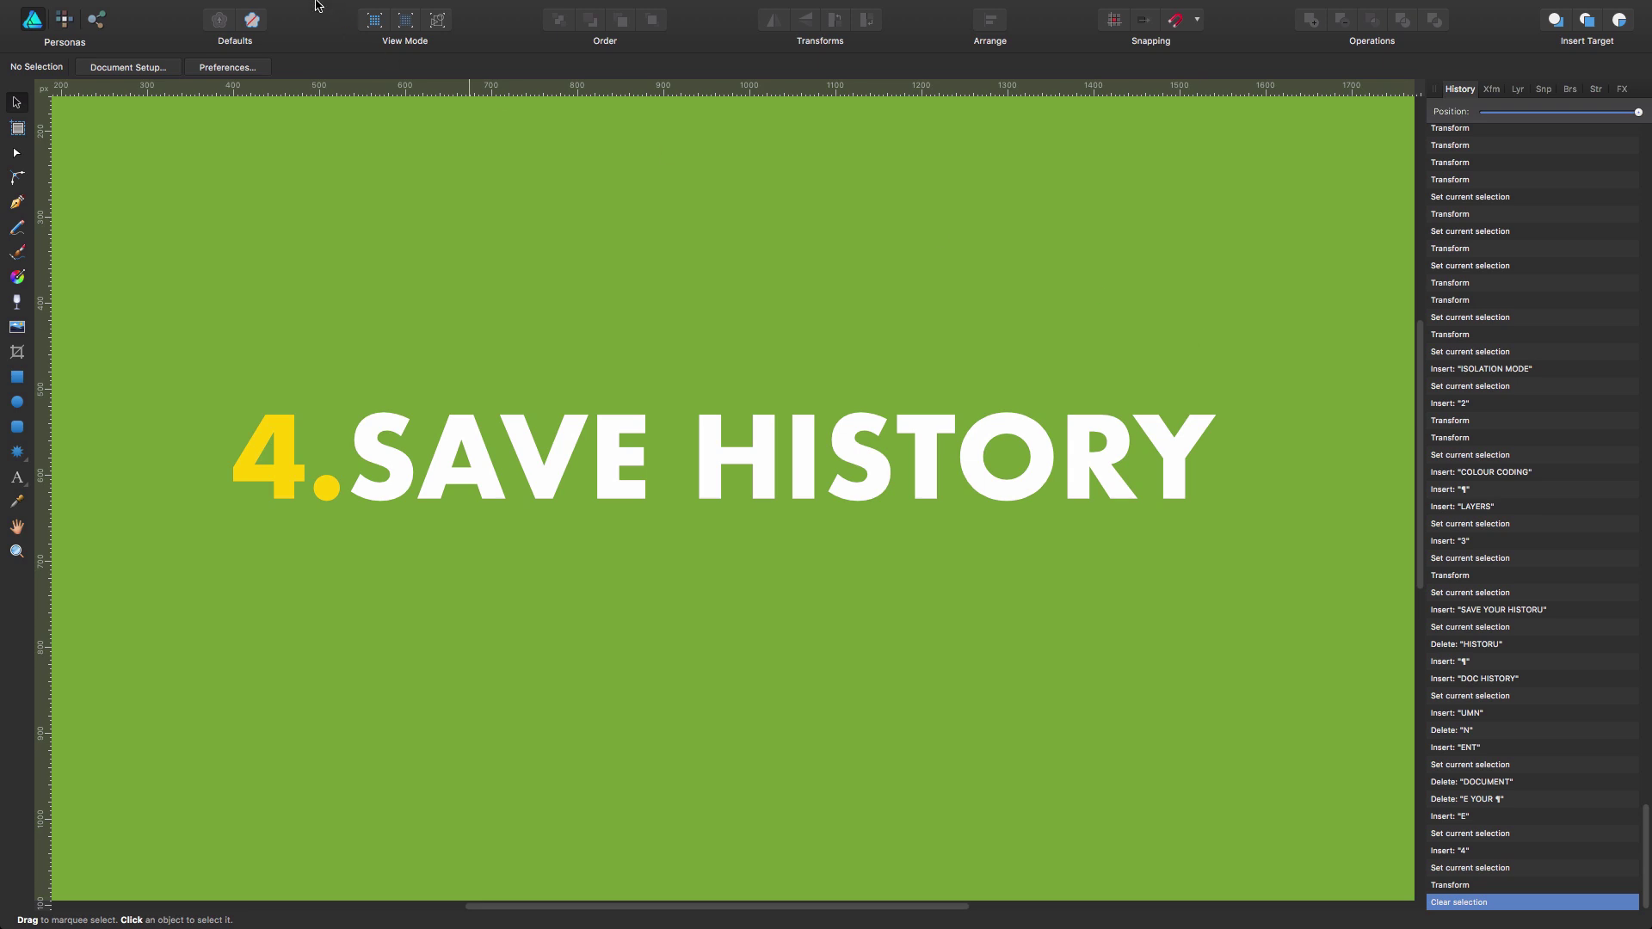
Step: Reopen restaurante.afdesign from the recent files list
click(172, 9)
mouse_move(216, 88)
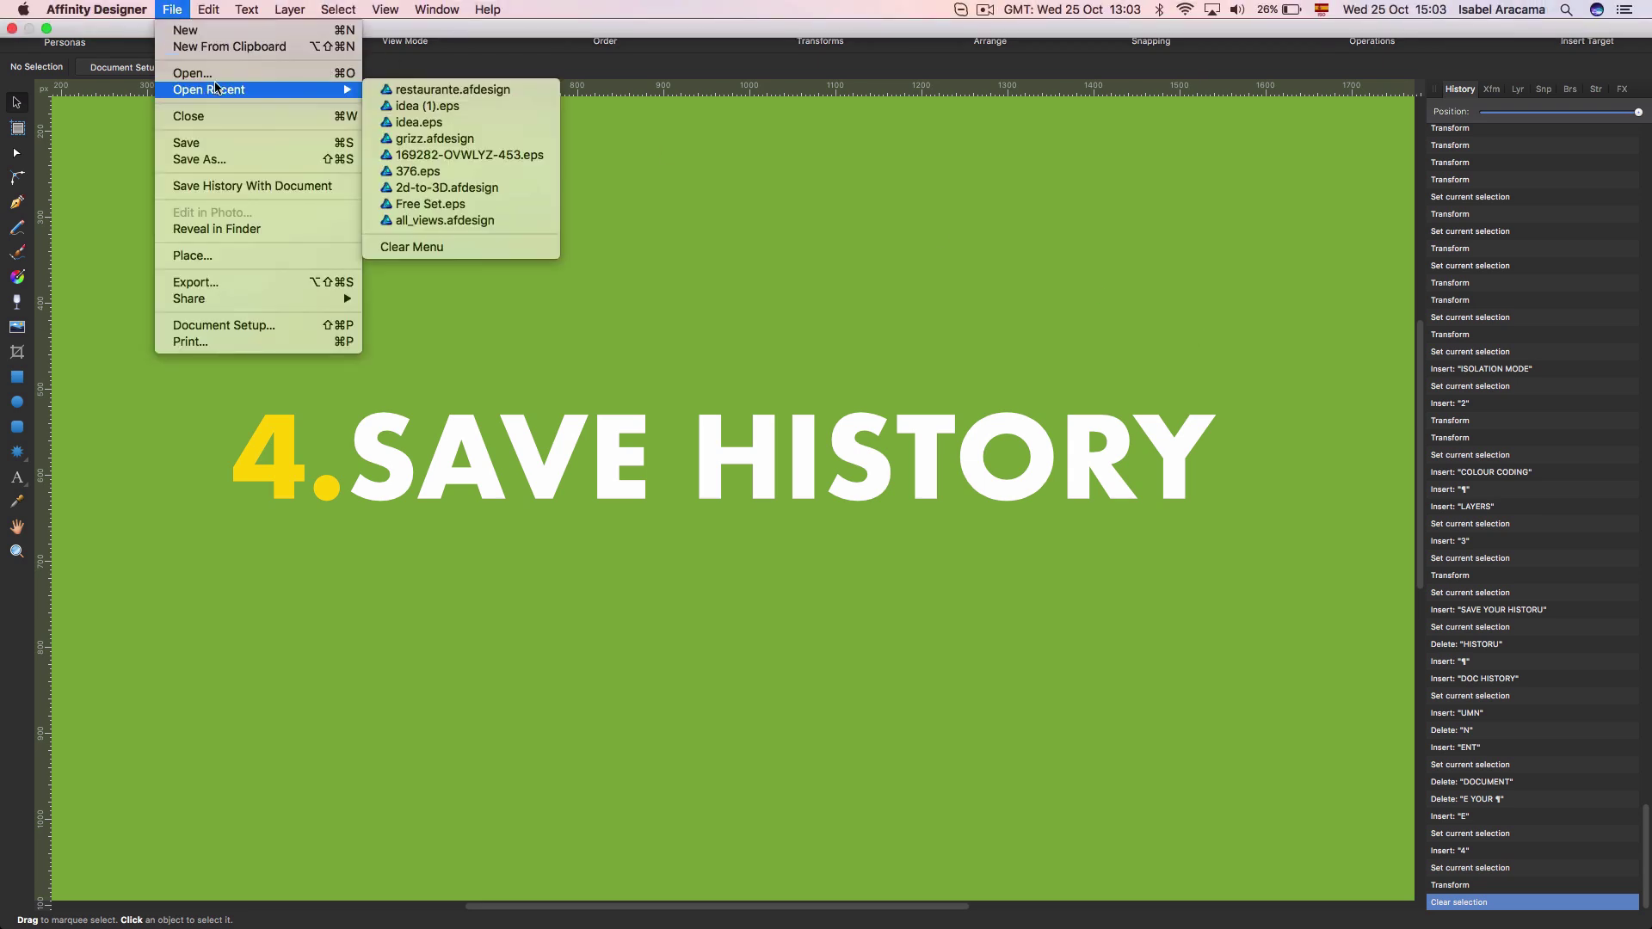
click(448, 90)
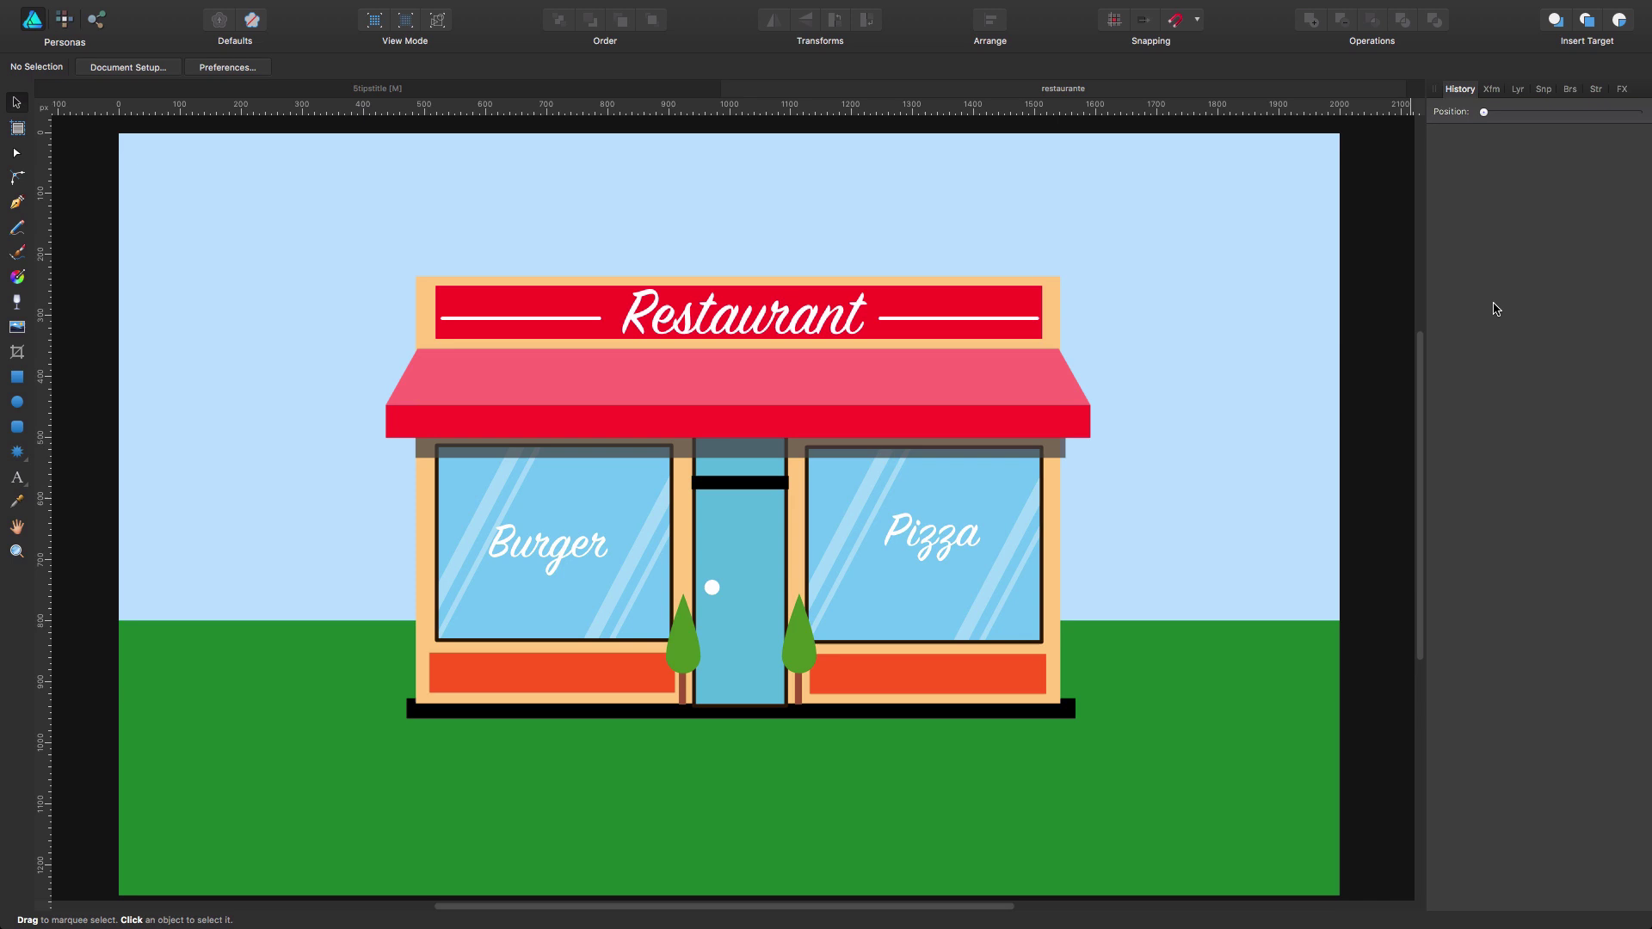
Step: Nudge the awning slightly lower and change the sign banner's fill to pink
click(890, 376)
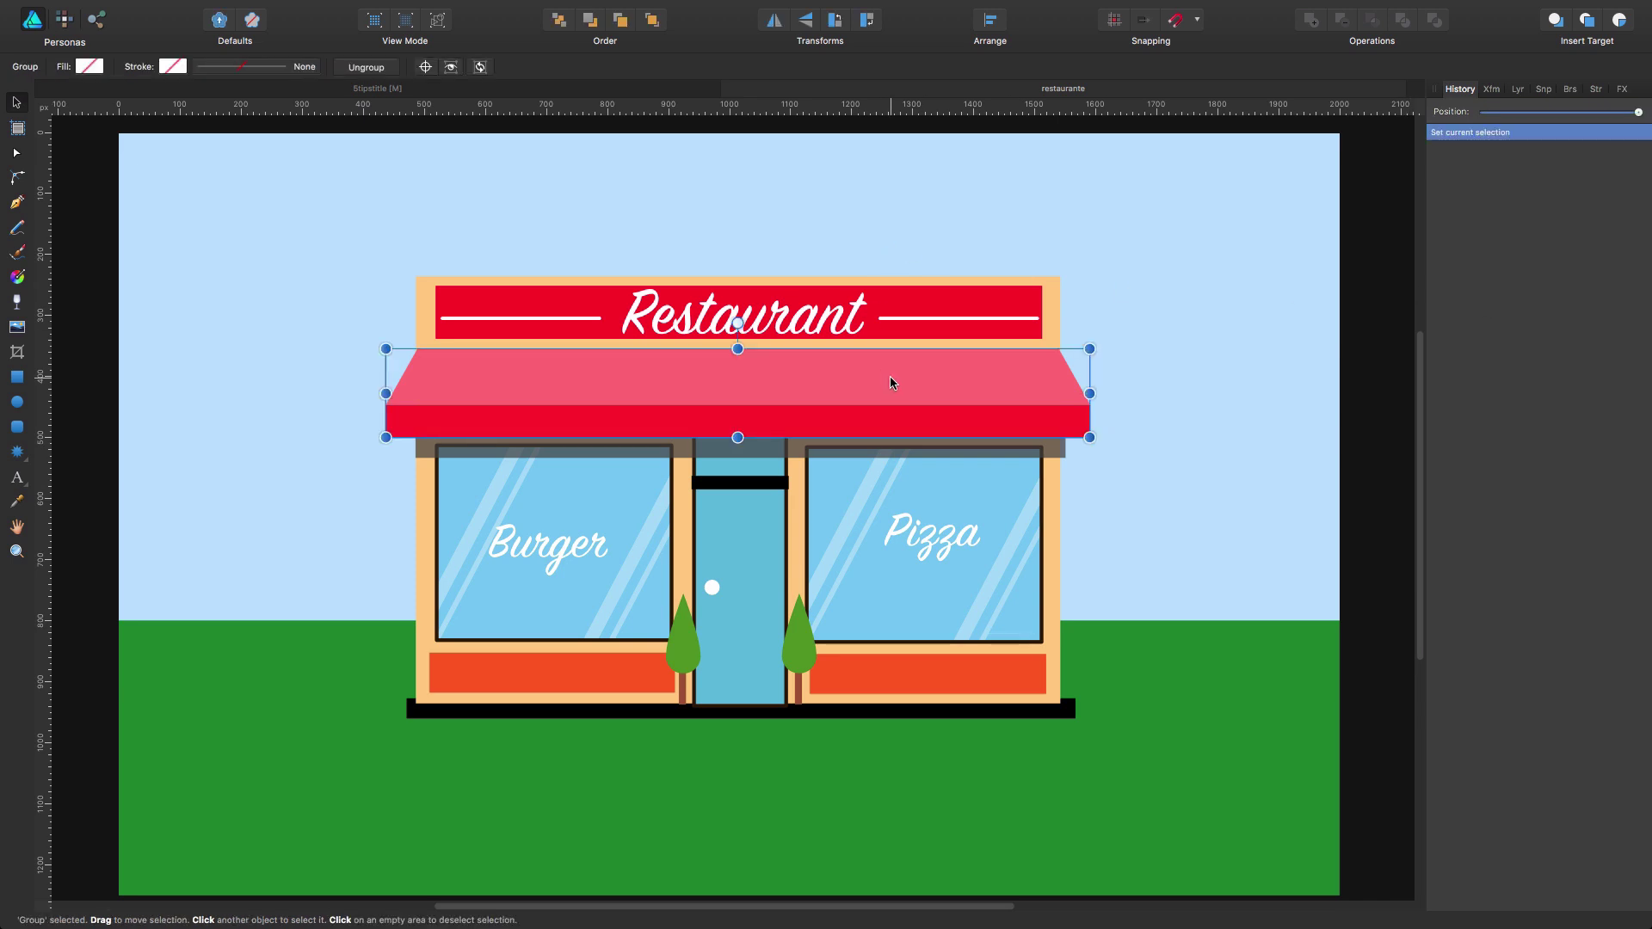
drag(890, 377, 891, 384)
click(837, 316)
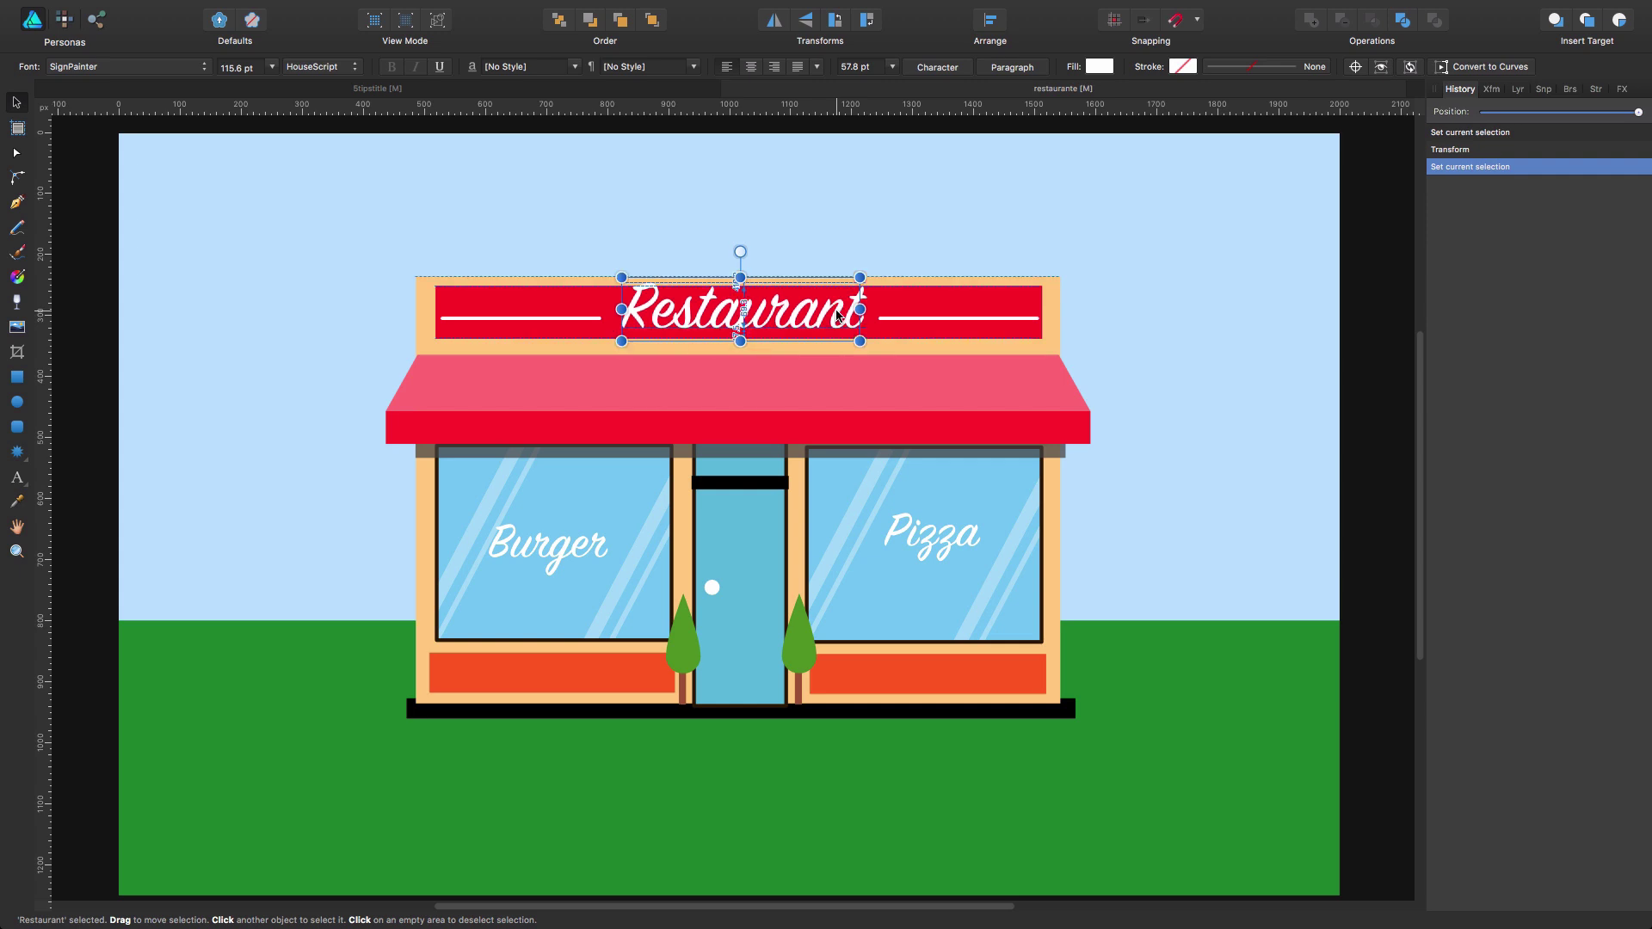
click(954, 307)
click(100, 67)
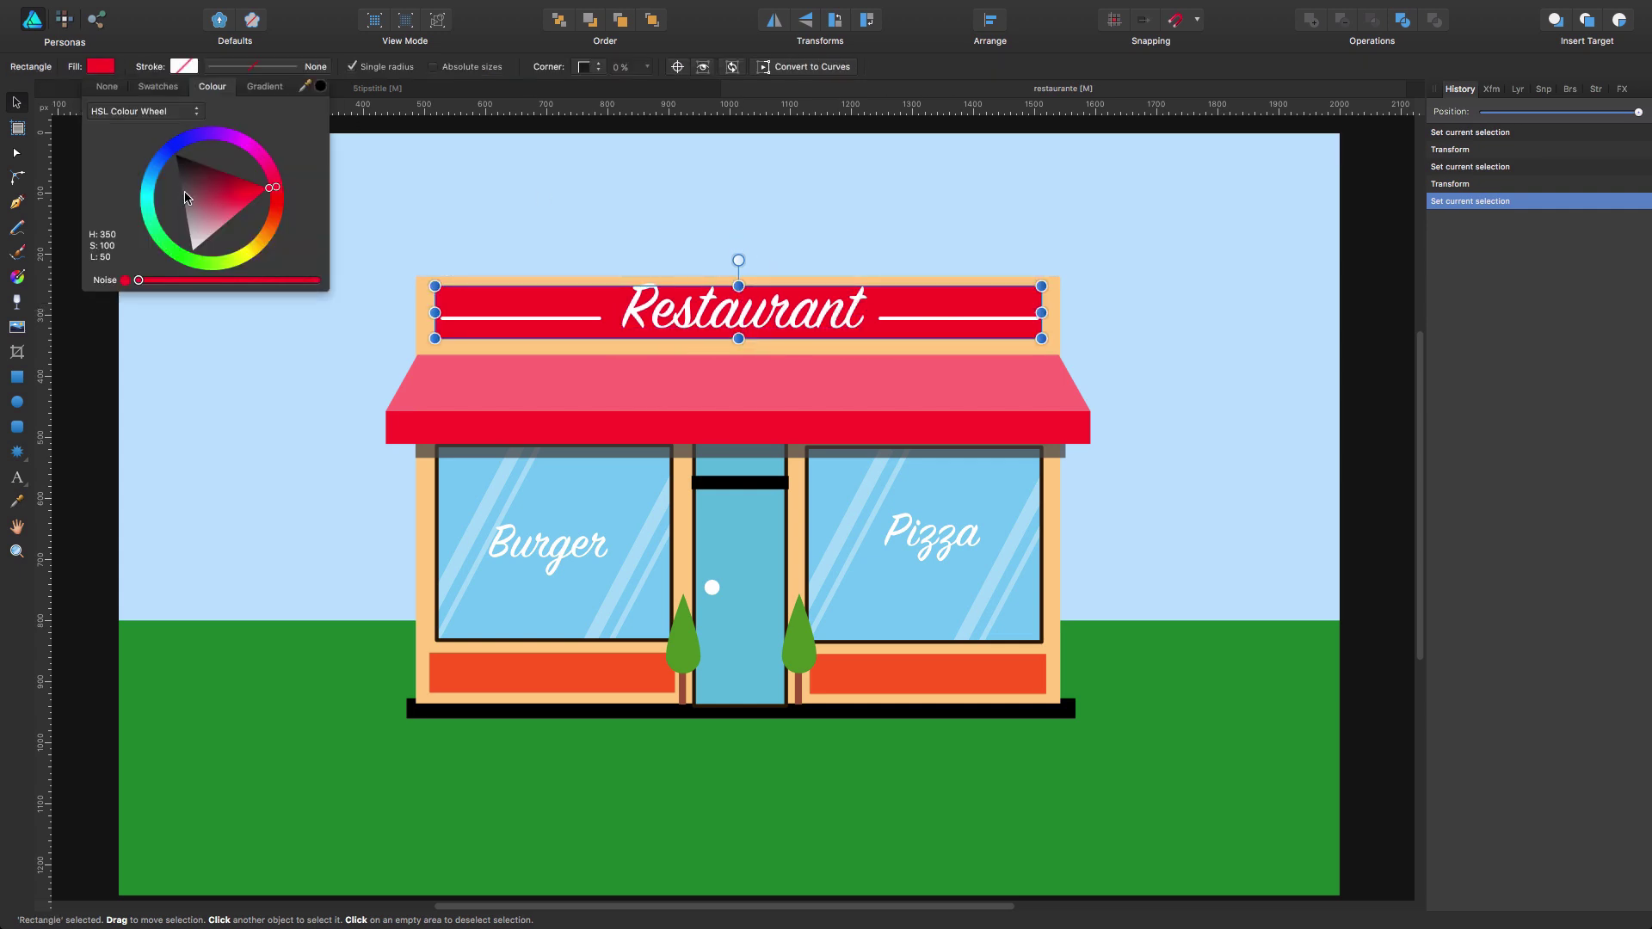
click(212, 209)
click(508, 191)
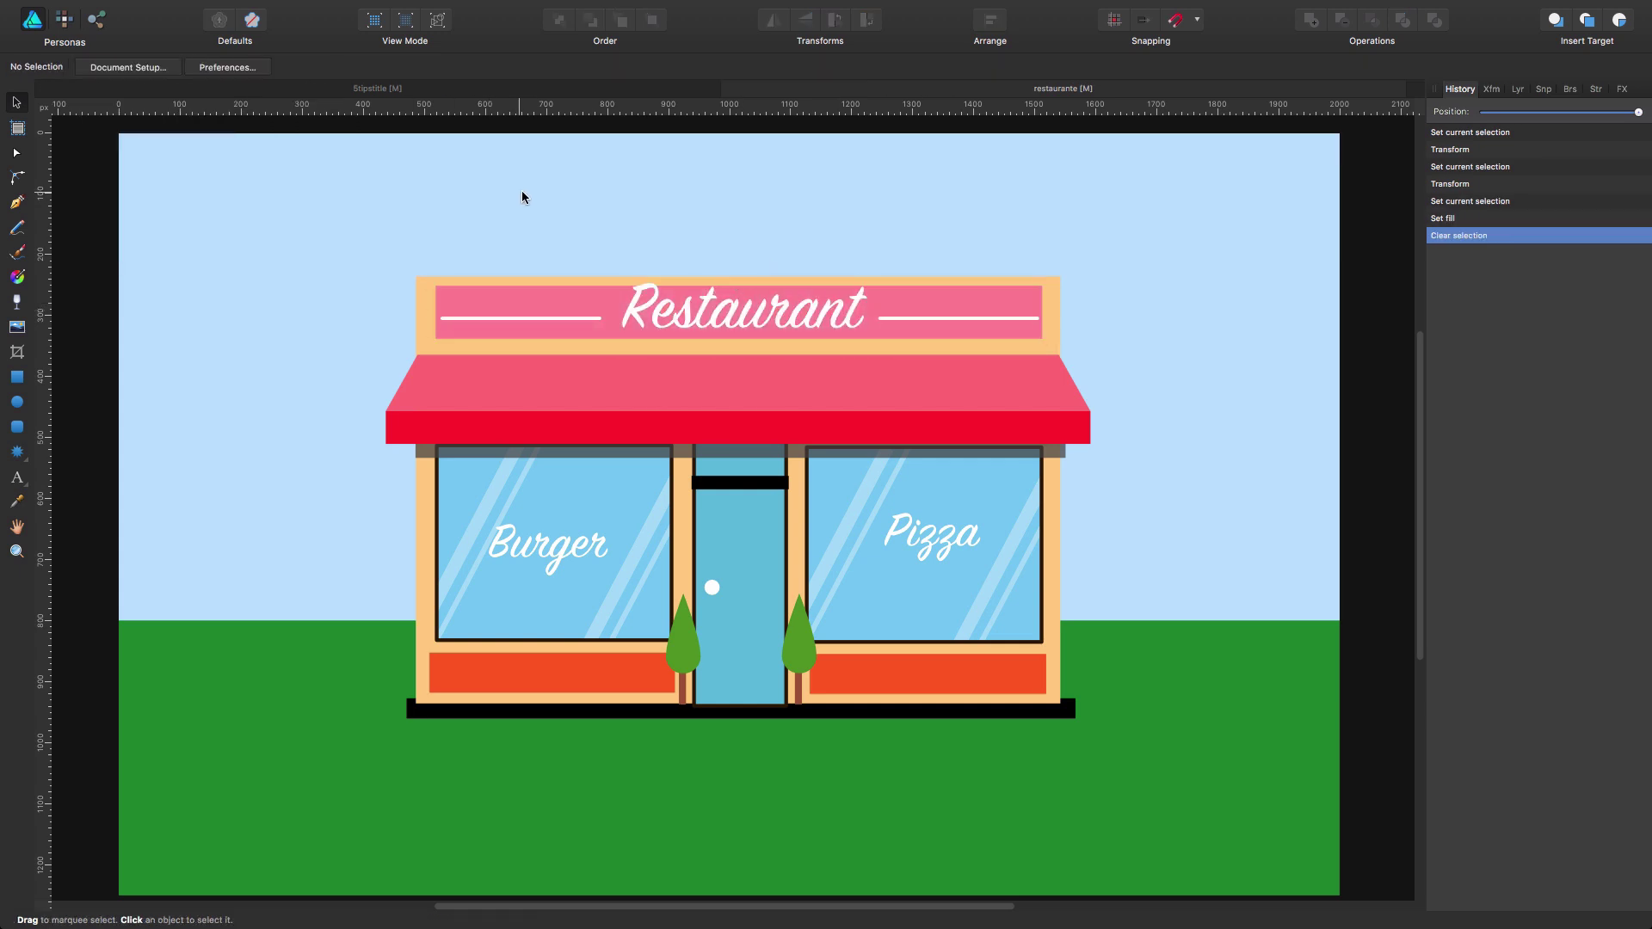
Step: Replace 'izza' with 'ork' so the right window reads Pork instead of Pizza
click(943, 544)
double_click(943, 544)
drag(904, 532, 1024, 531)
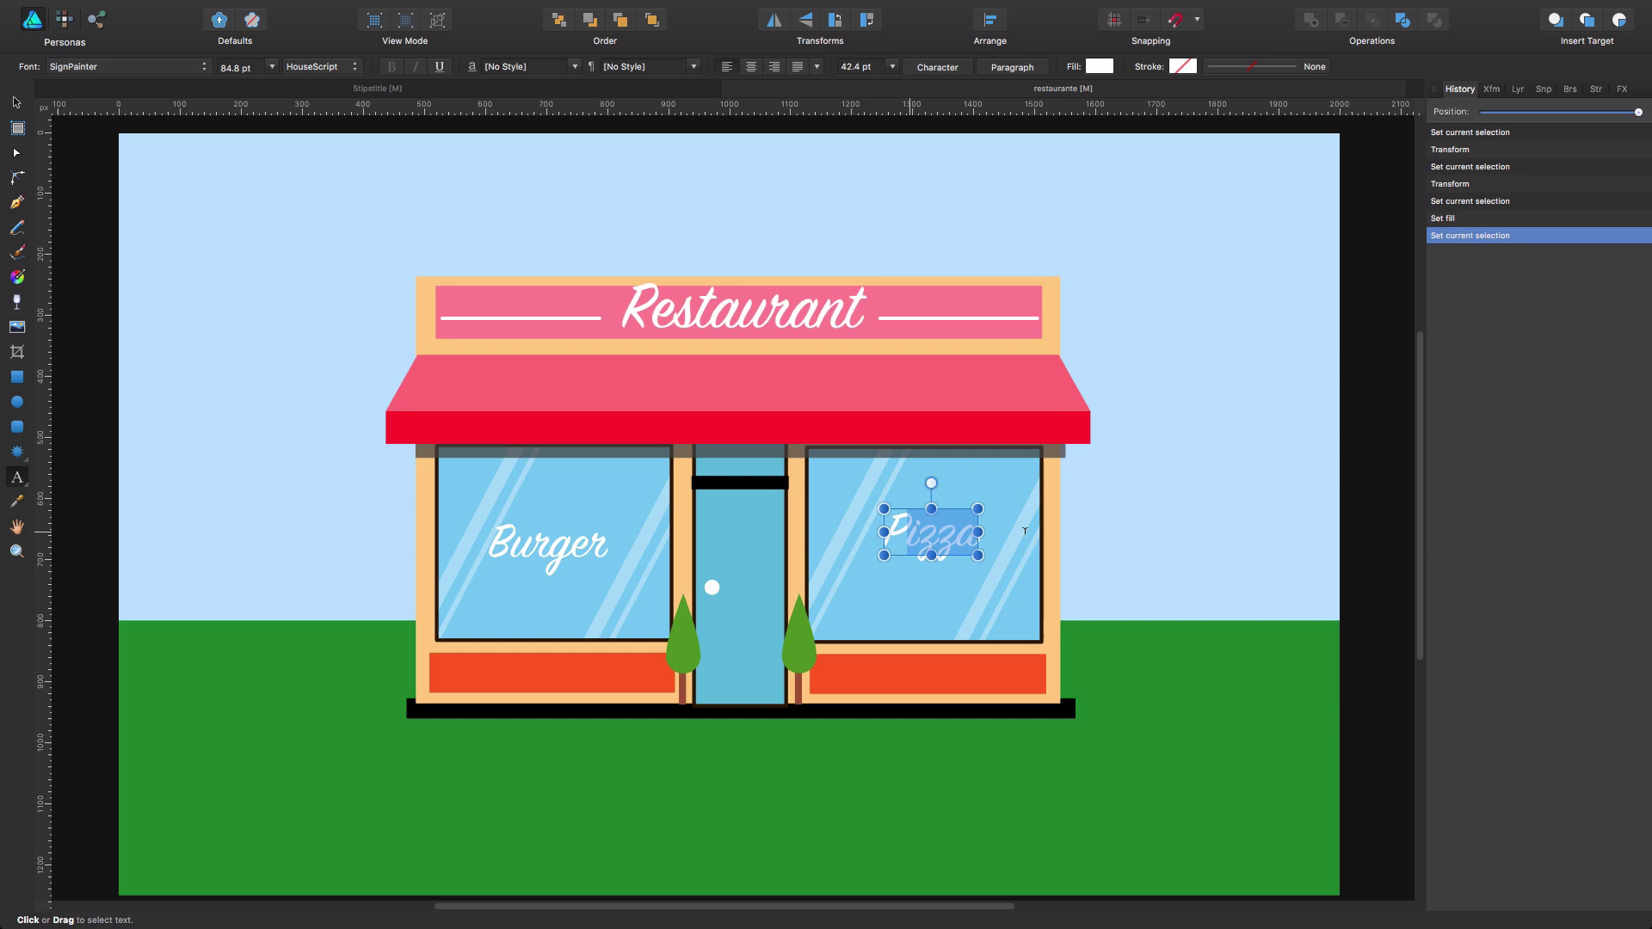
text(ork)
key(Escape)
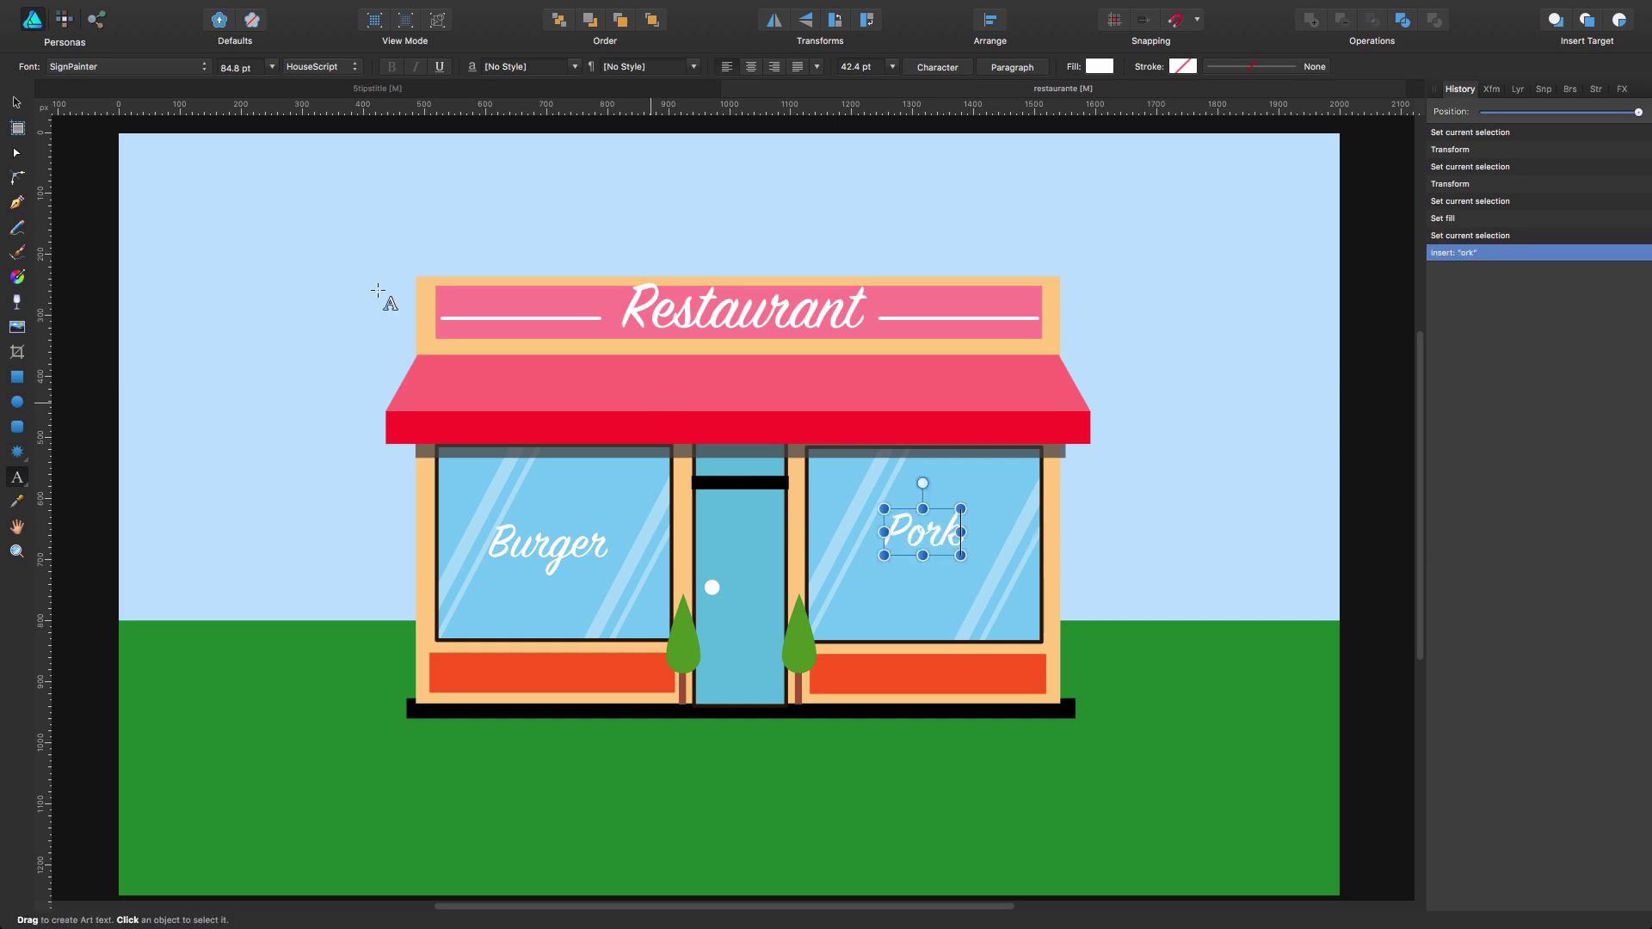
click(16, 102)
click(1157, 480)
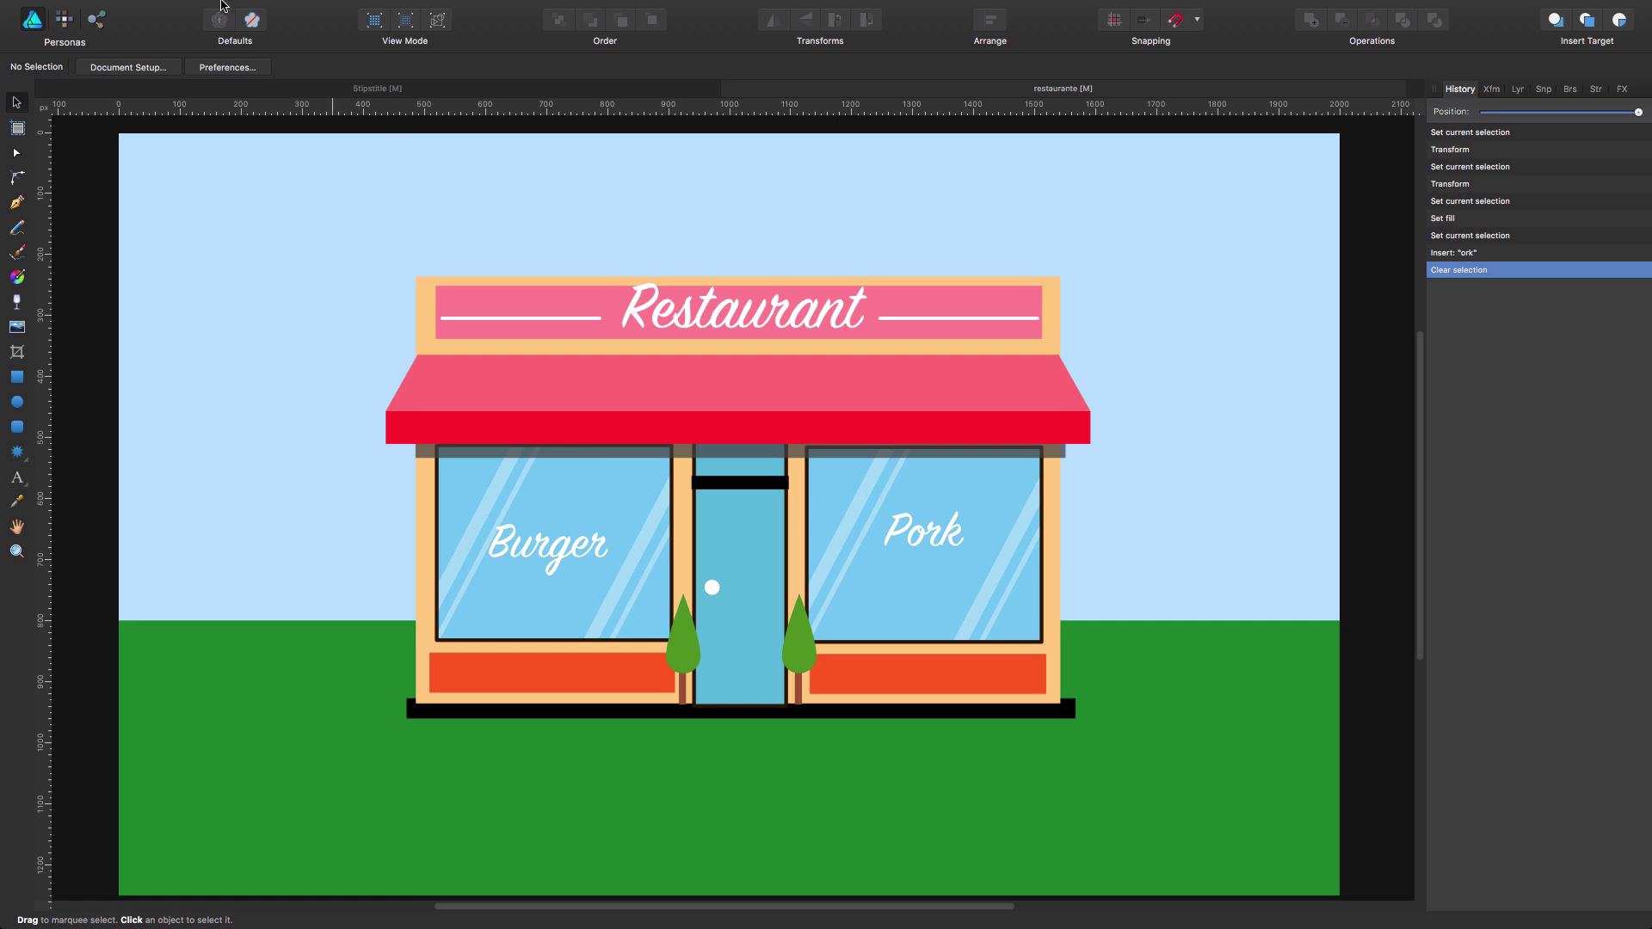
mouse_move(226, 3)
click(171, 10)
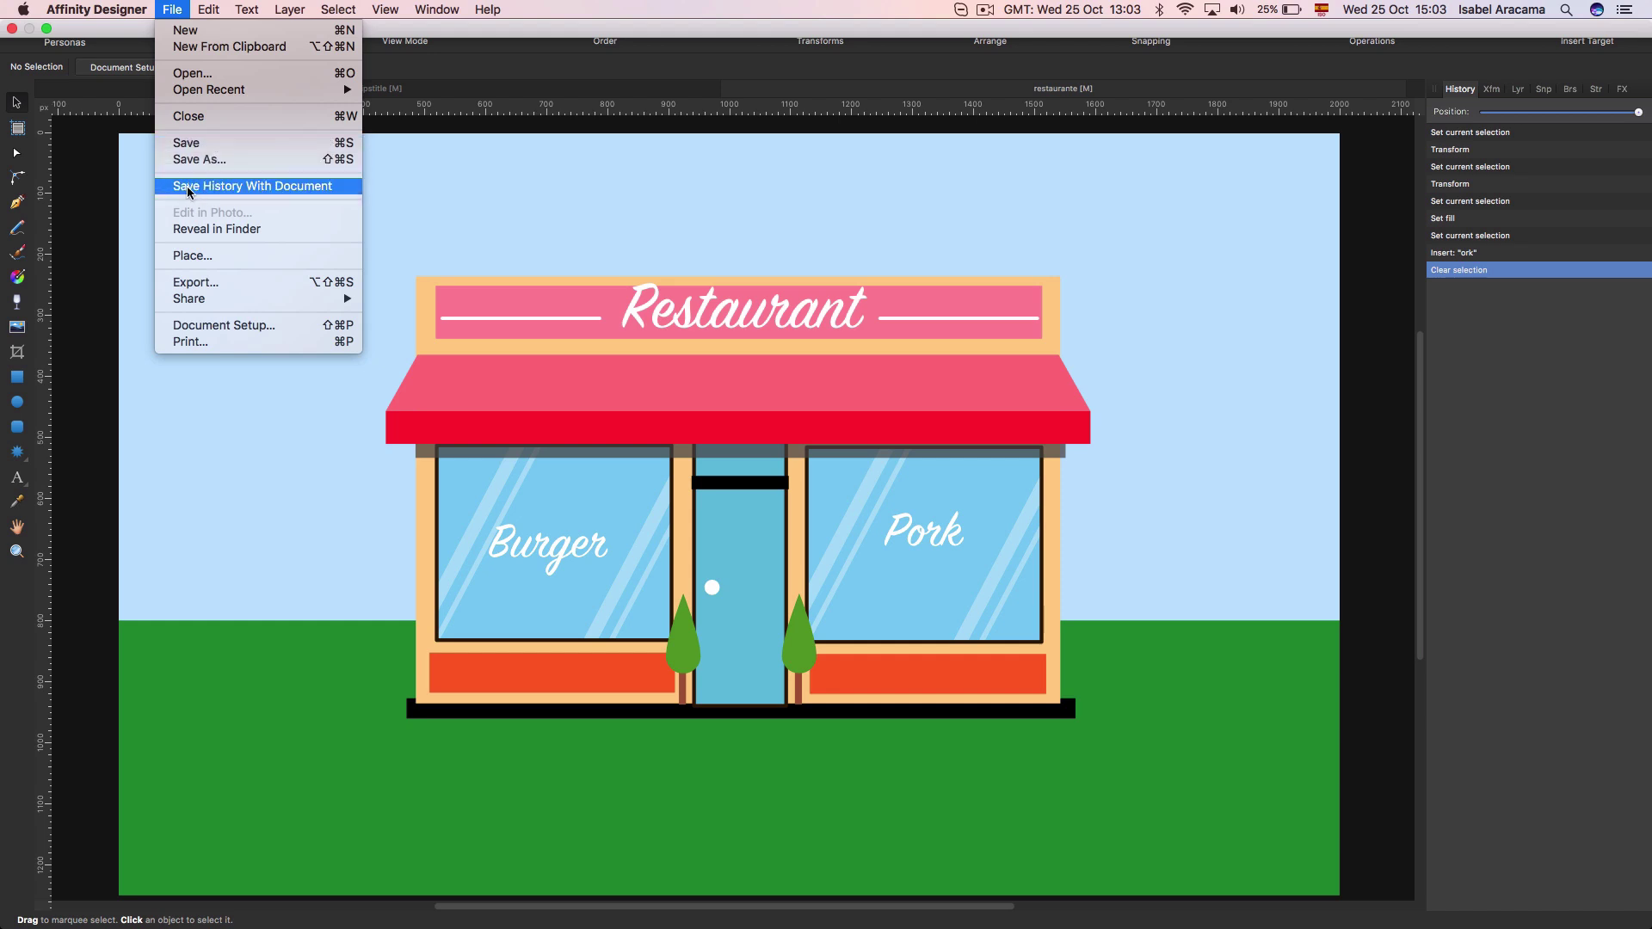
Step: Enable Save History With Document, confirm Yes, then save and close the drawing
click(291, 191)
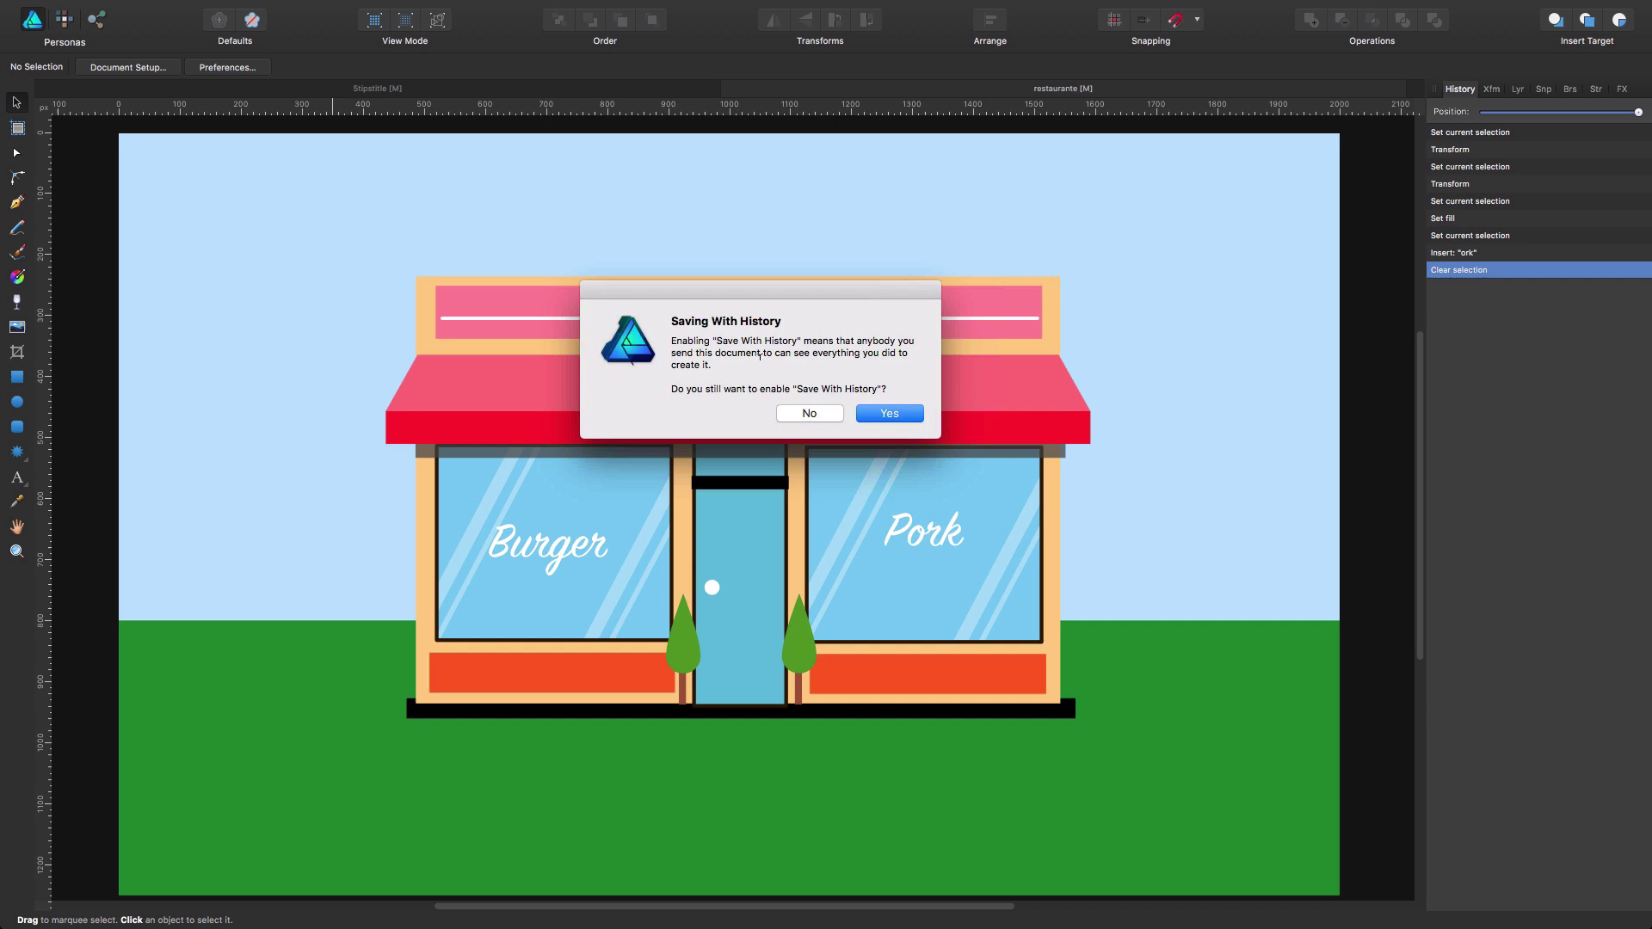
click(889, 415)
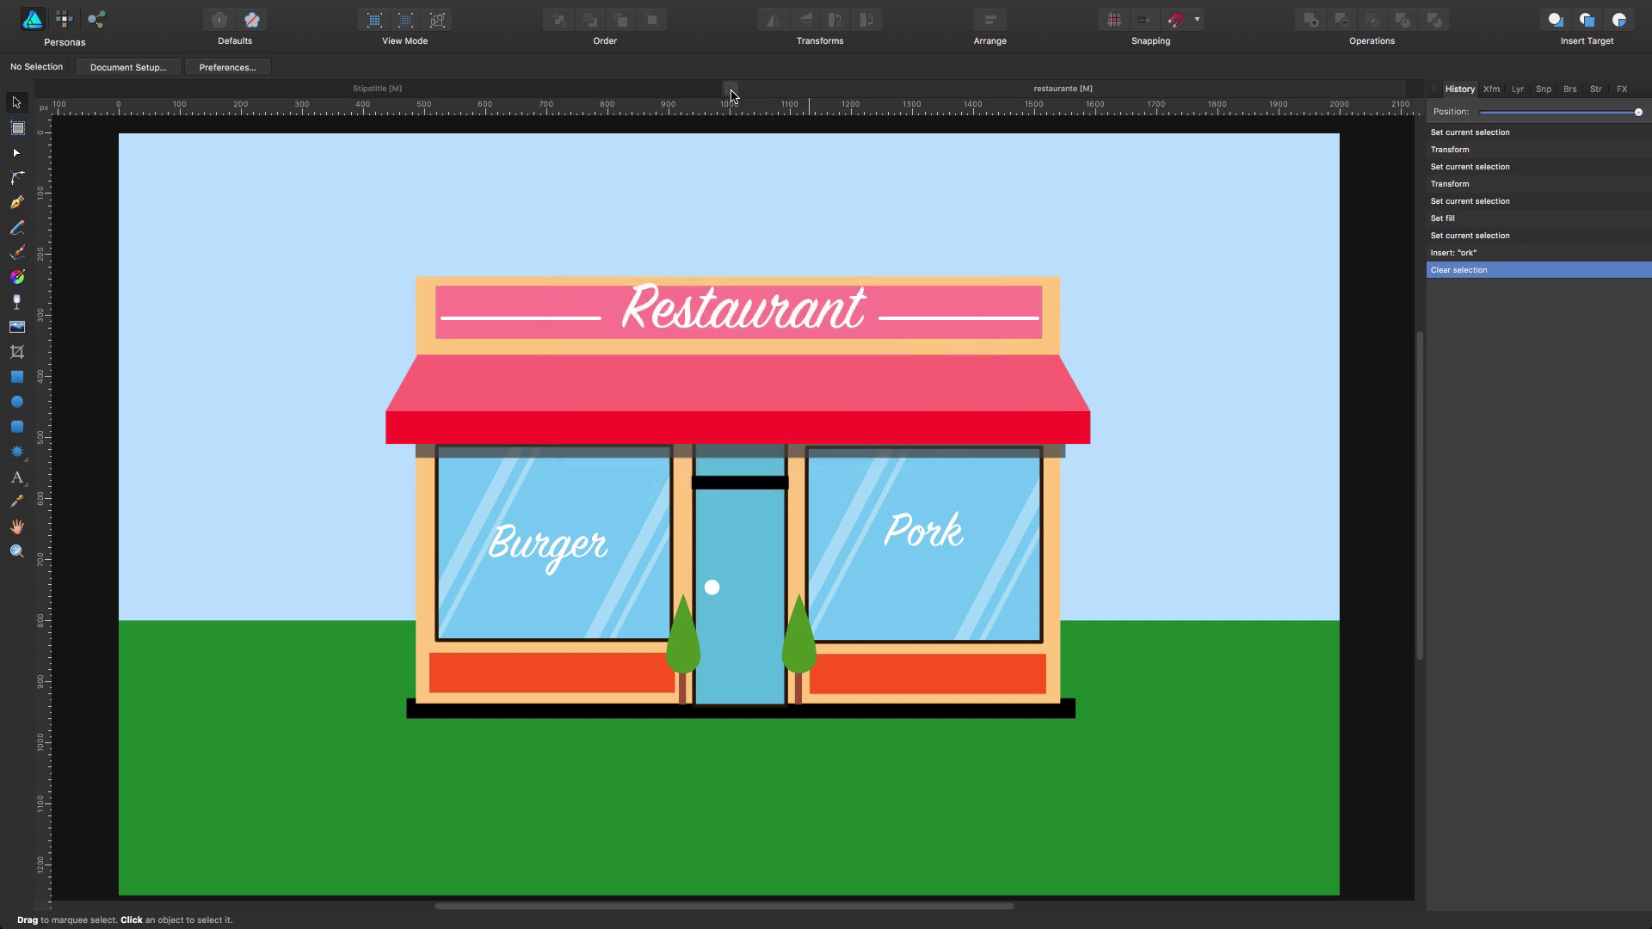
click(731, 89)
click(978, 311)
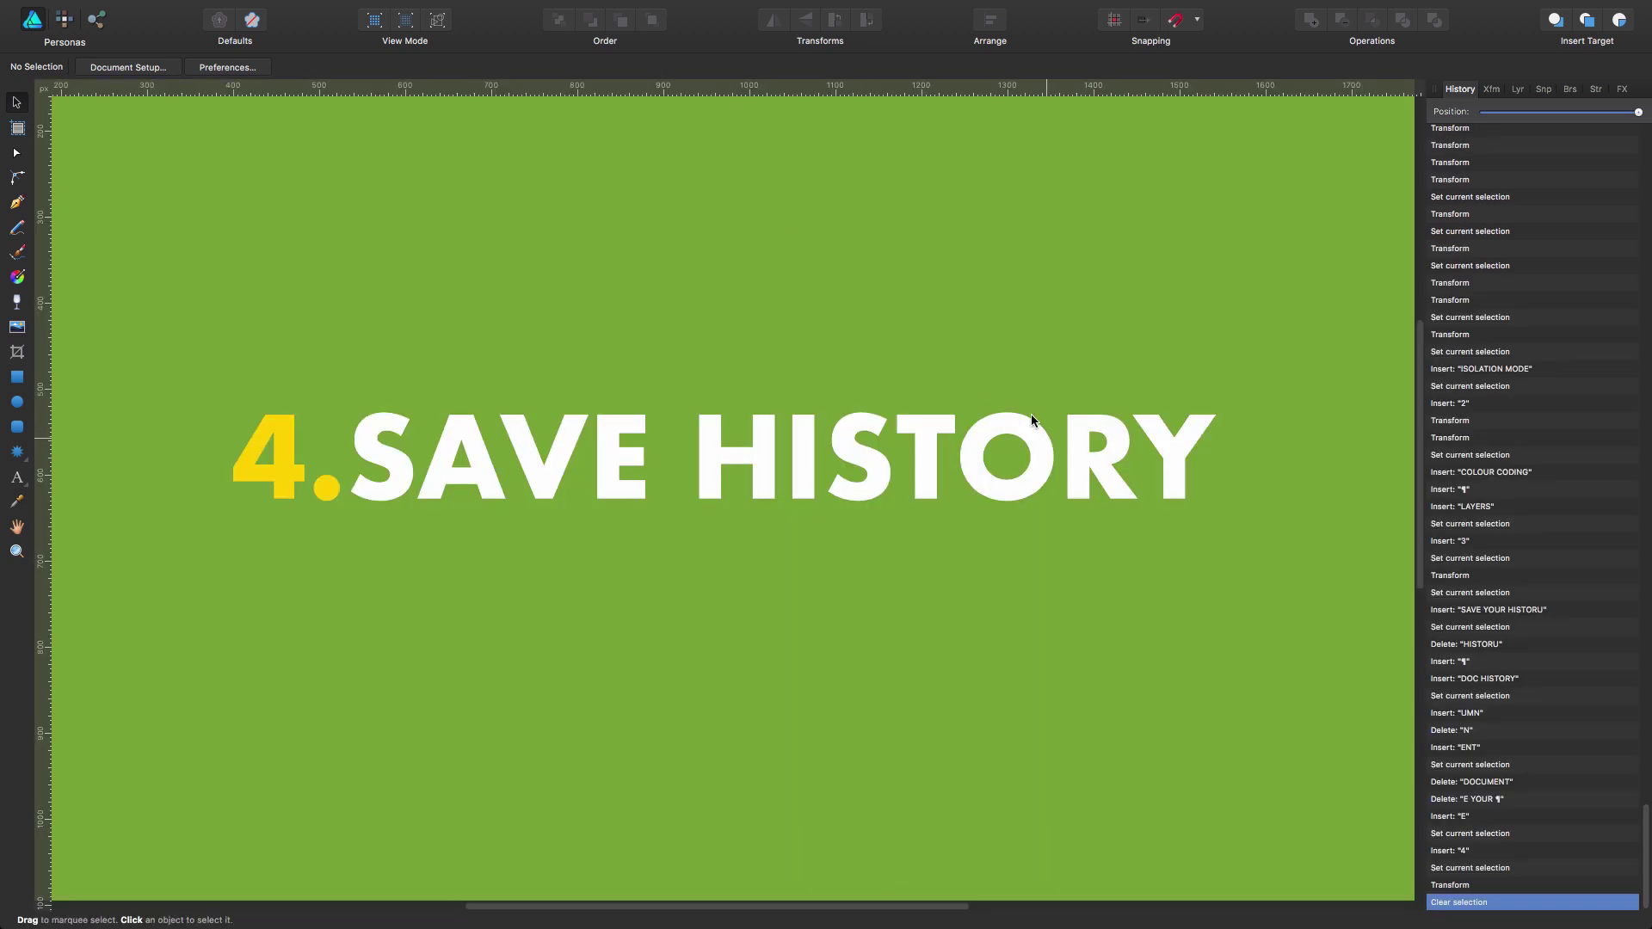
Step: Reopen the restaurante drawing via File > Open Recent
mouse_move(103, 5)
click(172, 10)
mouse_move(210, 94)
click(448, 89)
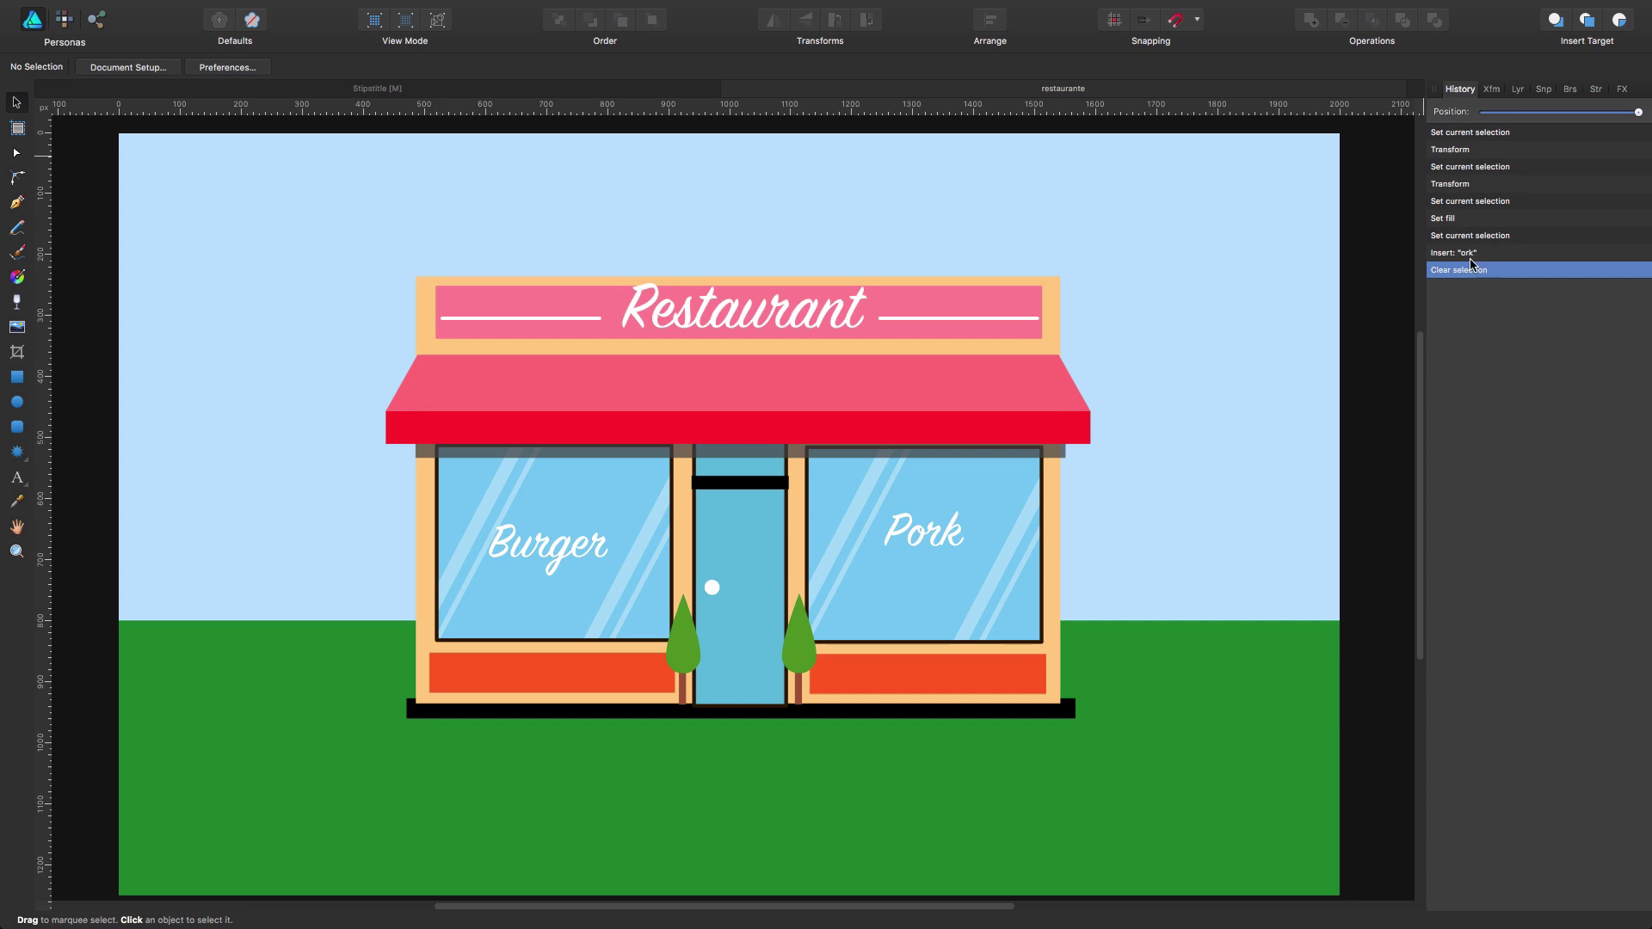
Step: Step back through History entries past the 'ork' text edit and pink fill to the red-banner state
click(1463, 252)
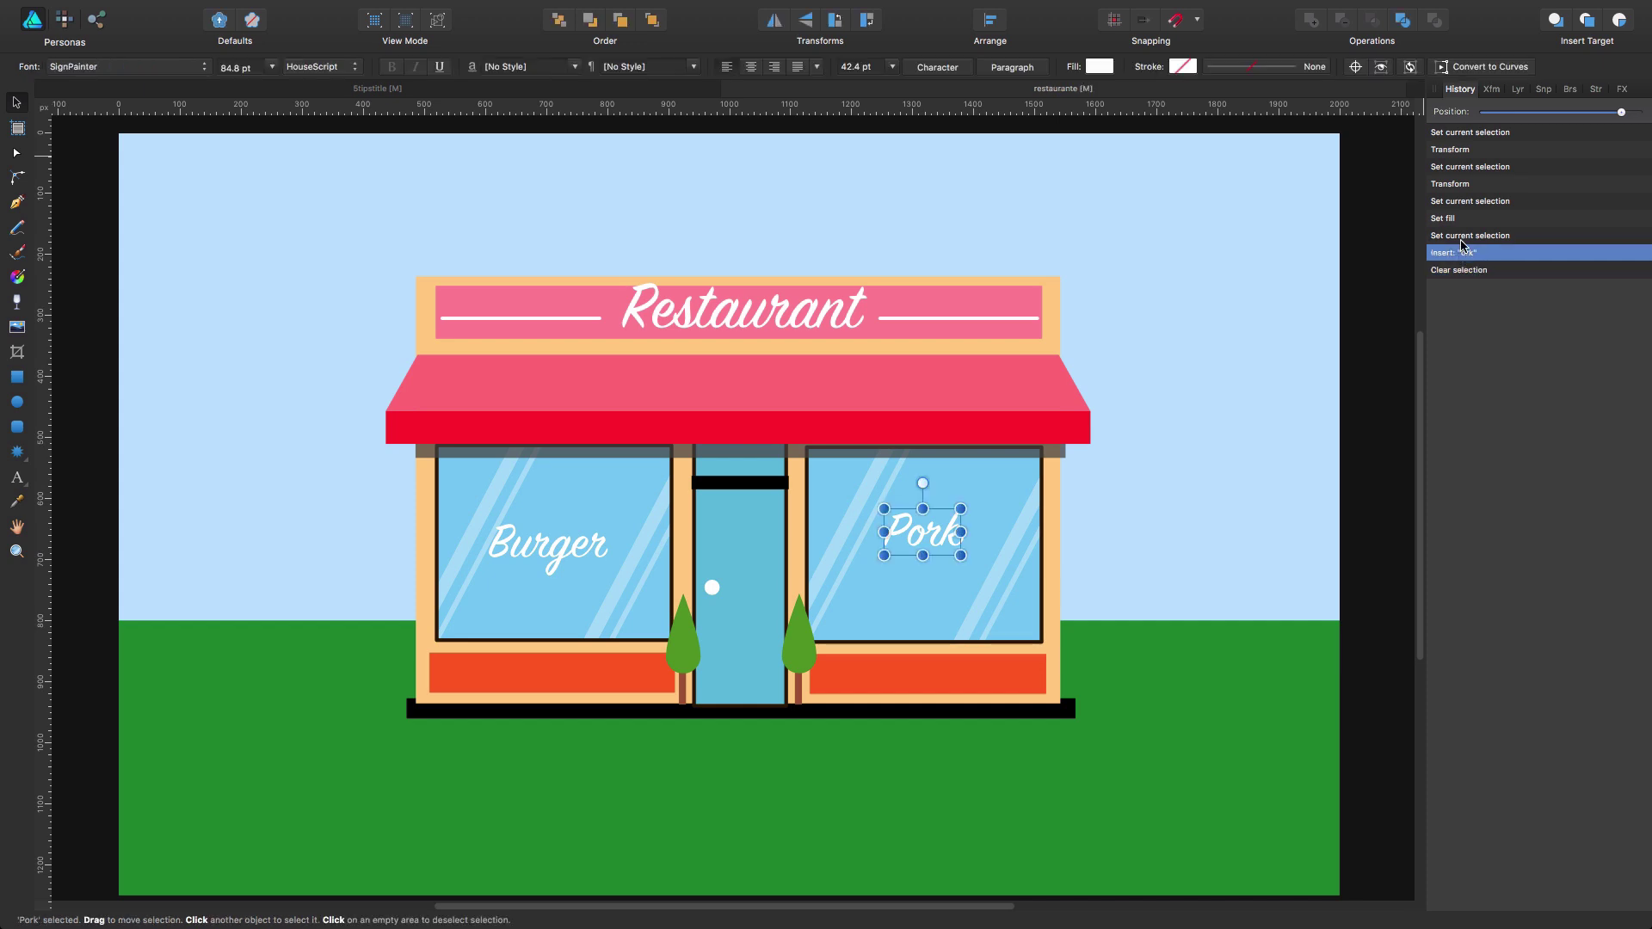
click(1463, 235)
click(1454, 218)
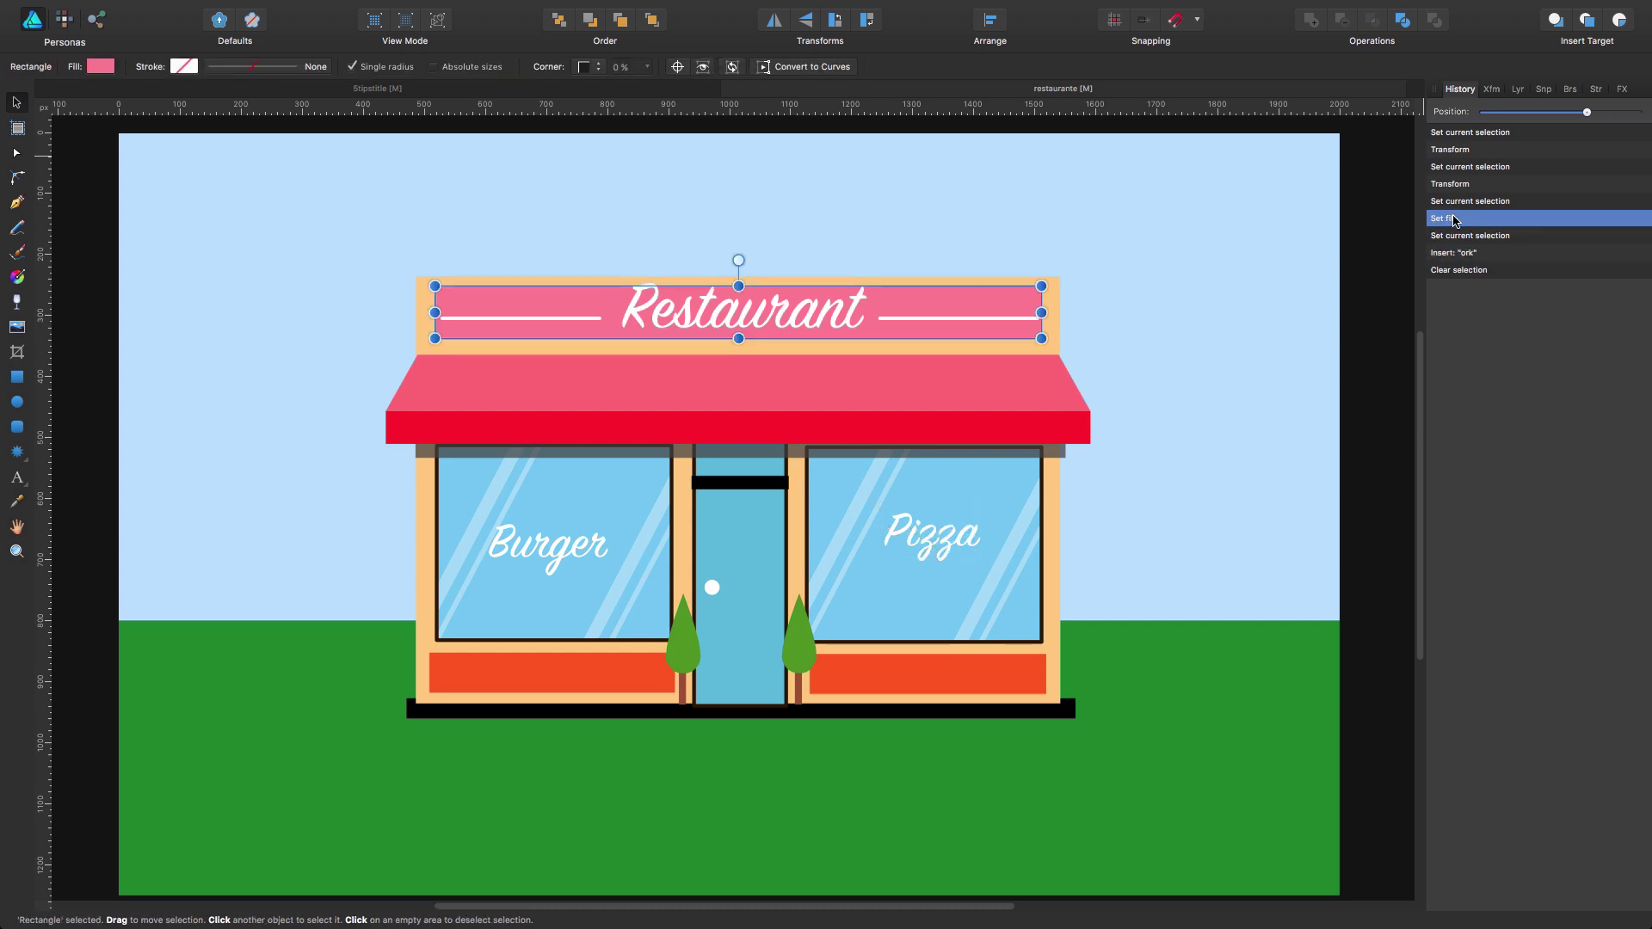
click(1456, 202)
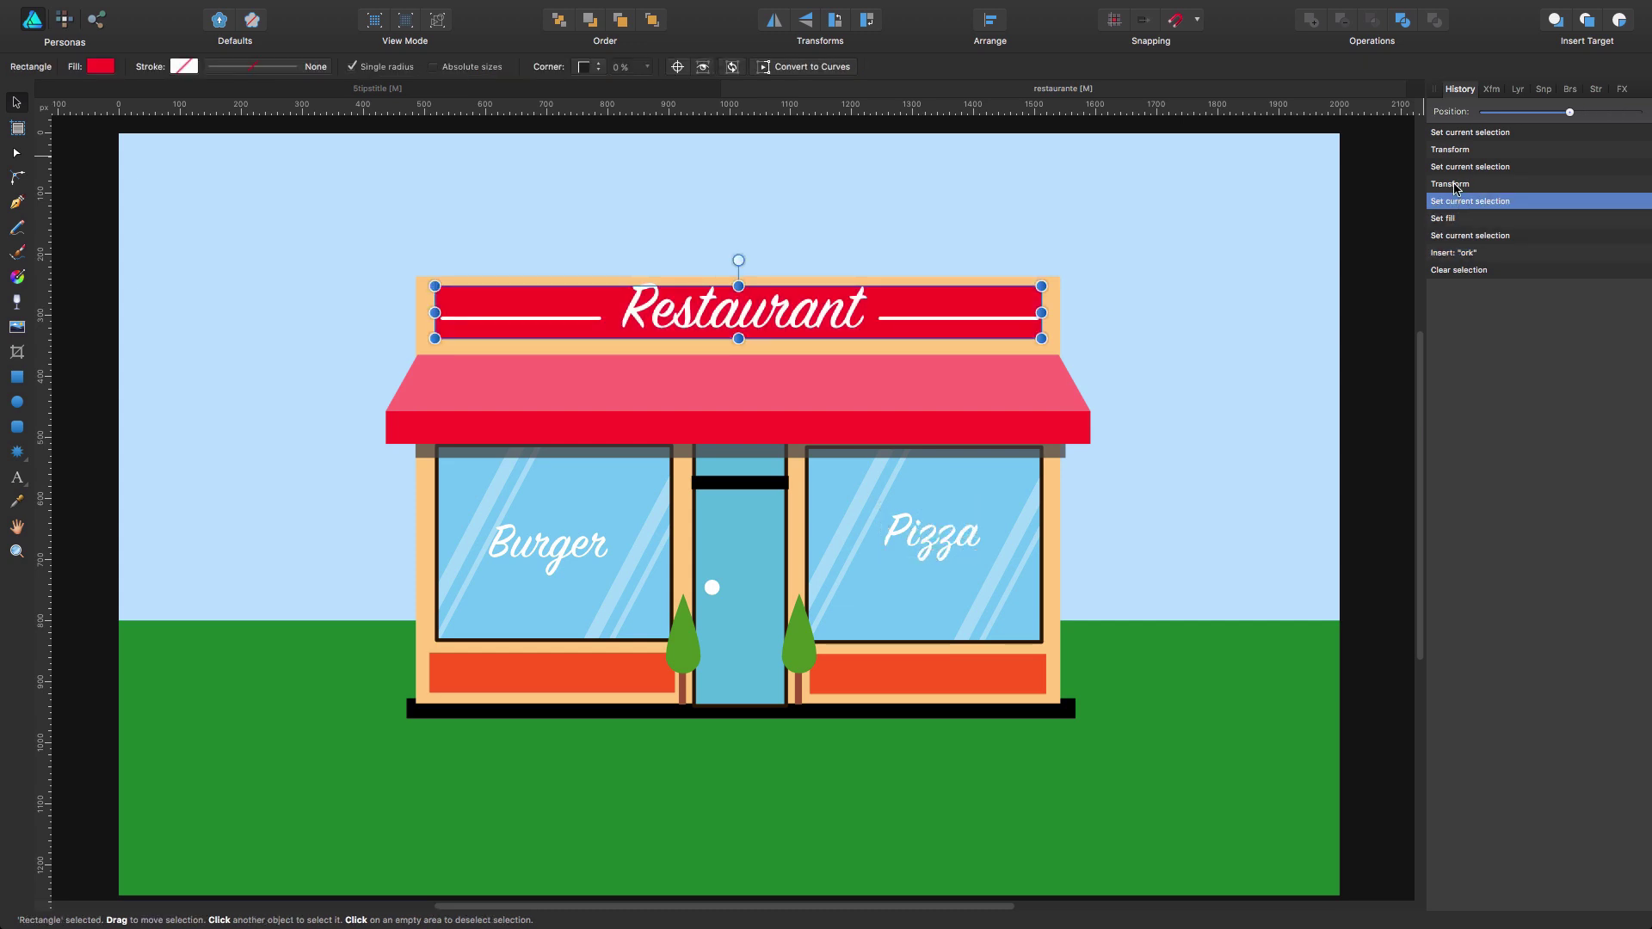
click(1454, 187)
click(1453, 204)
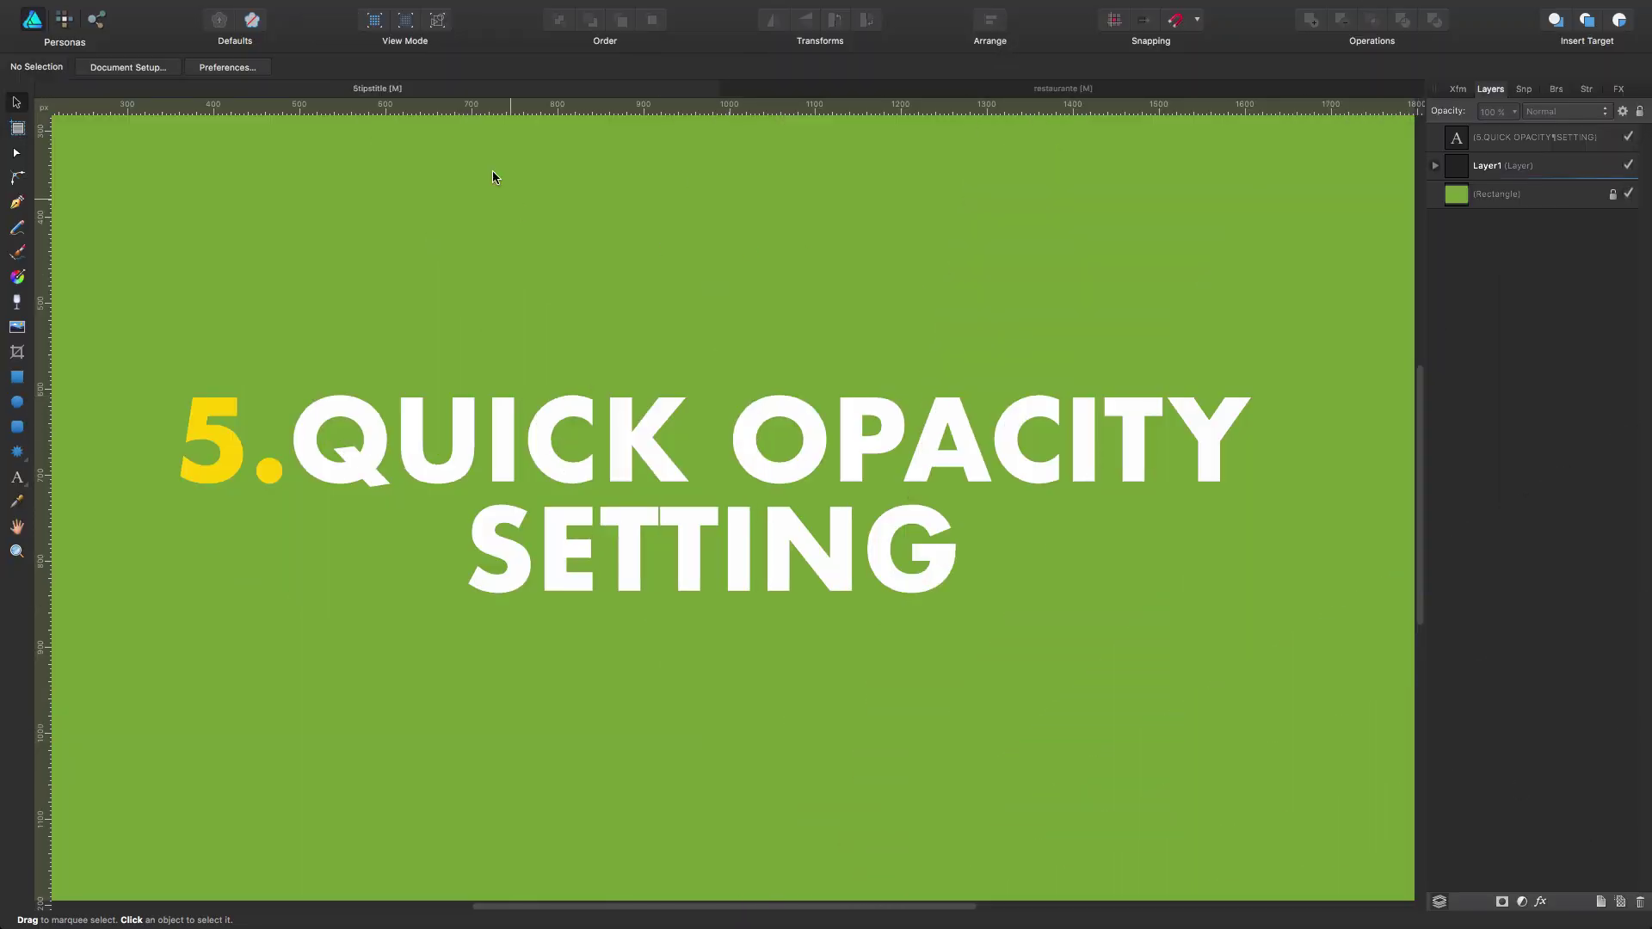
Step: On the restaurante tab, select the red sign banner and drag its opacity down to about 46%
click(784, 90)
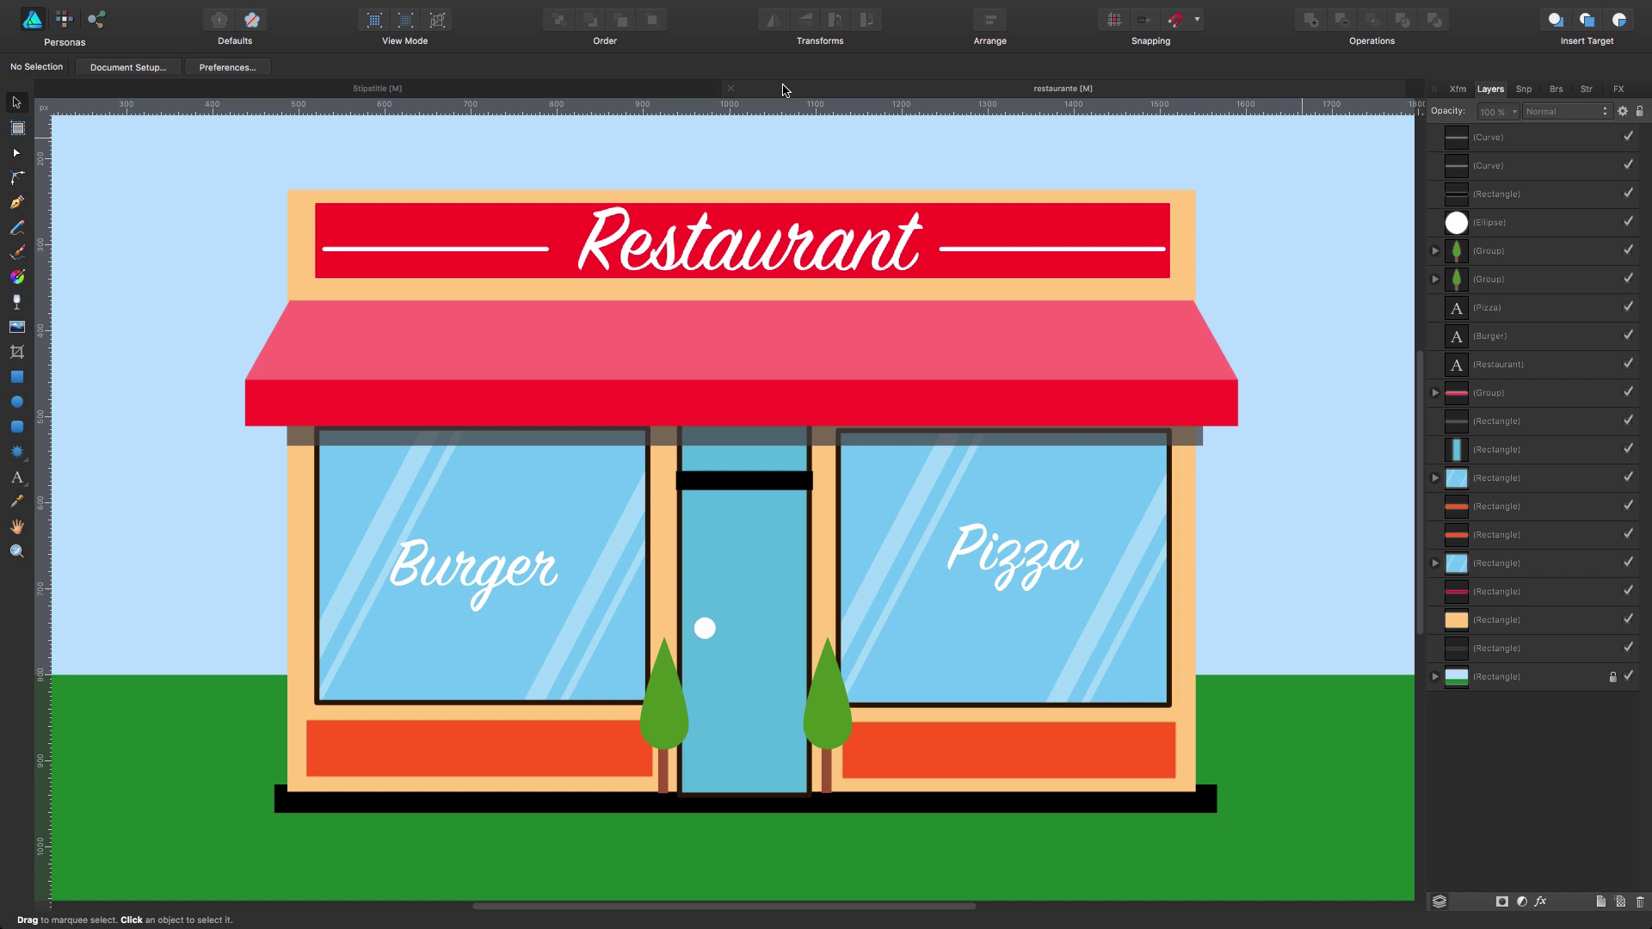
click(1067, 212)
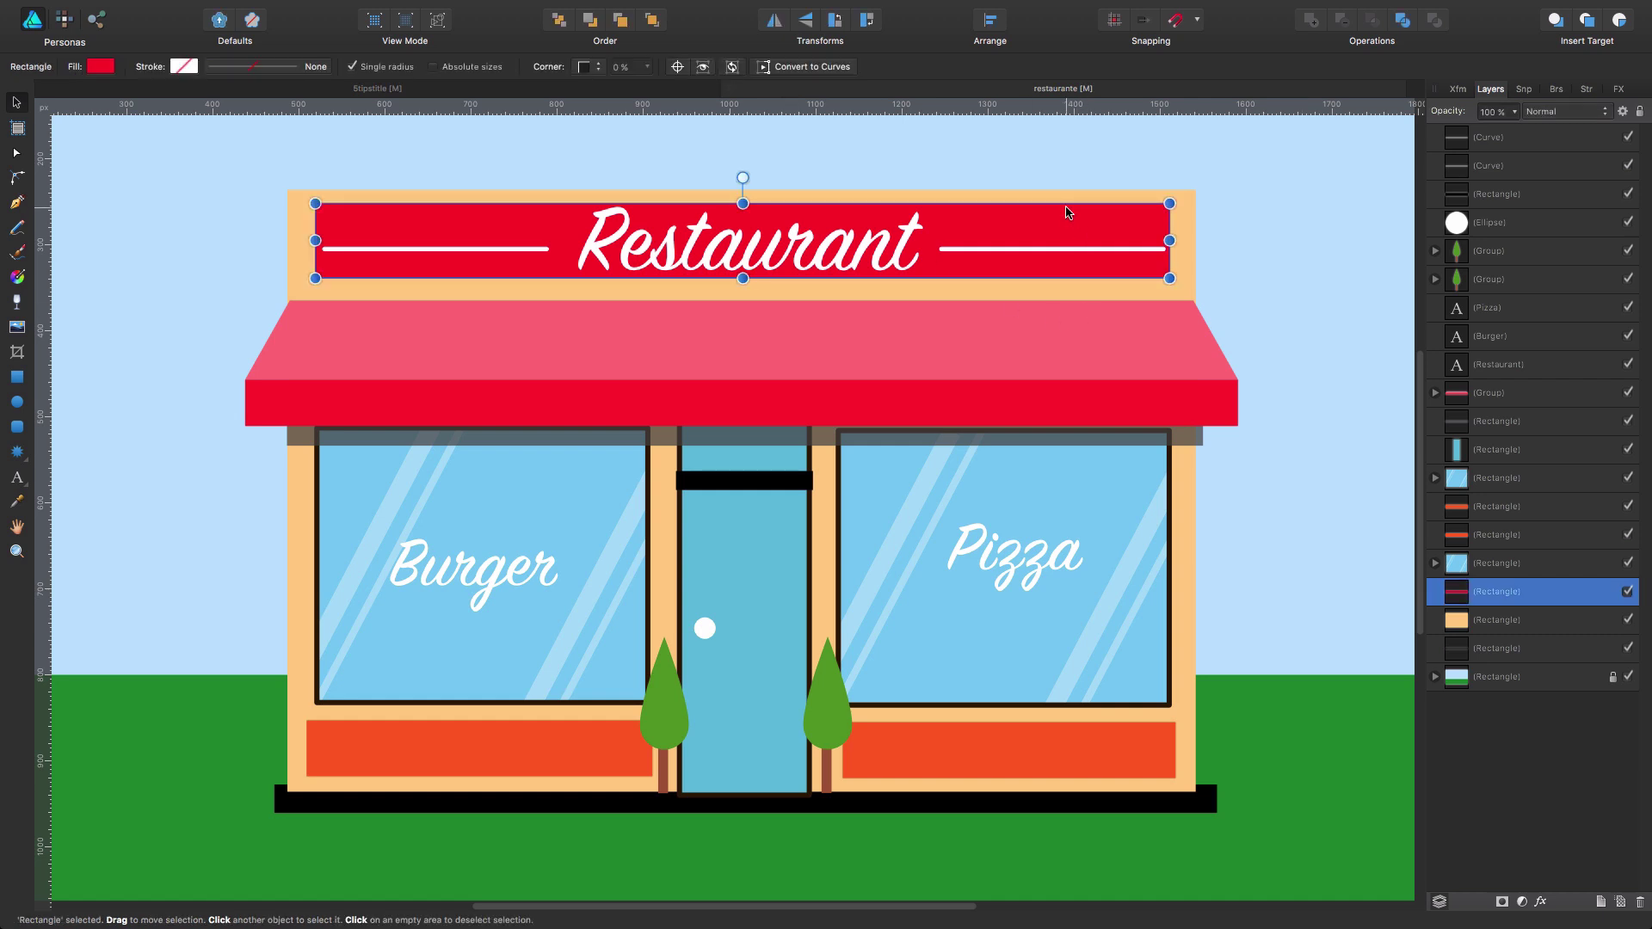
click(1515, 113)
mouse_move(1514, 133)
mouse_down()
mouse_move(1411, 135)
mouse_move(1518, 135)
mouse_up()
Step: Cycle banner opacity with keys 2, 3, 4, 7, 0, finish at 10% with 1, then deselect
key(2)
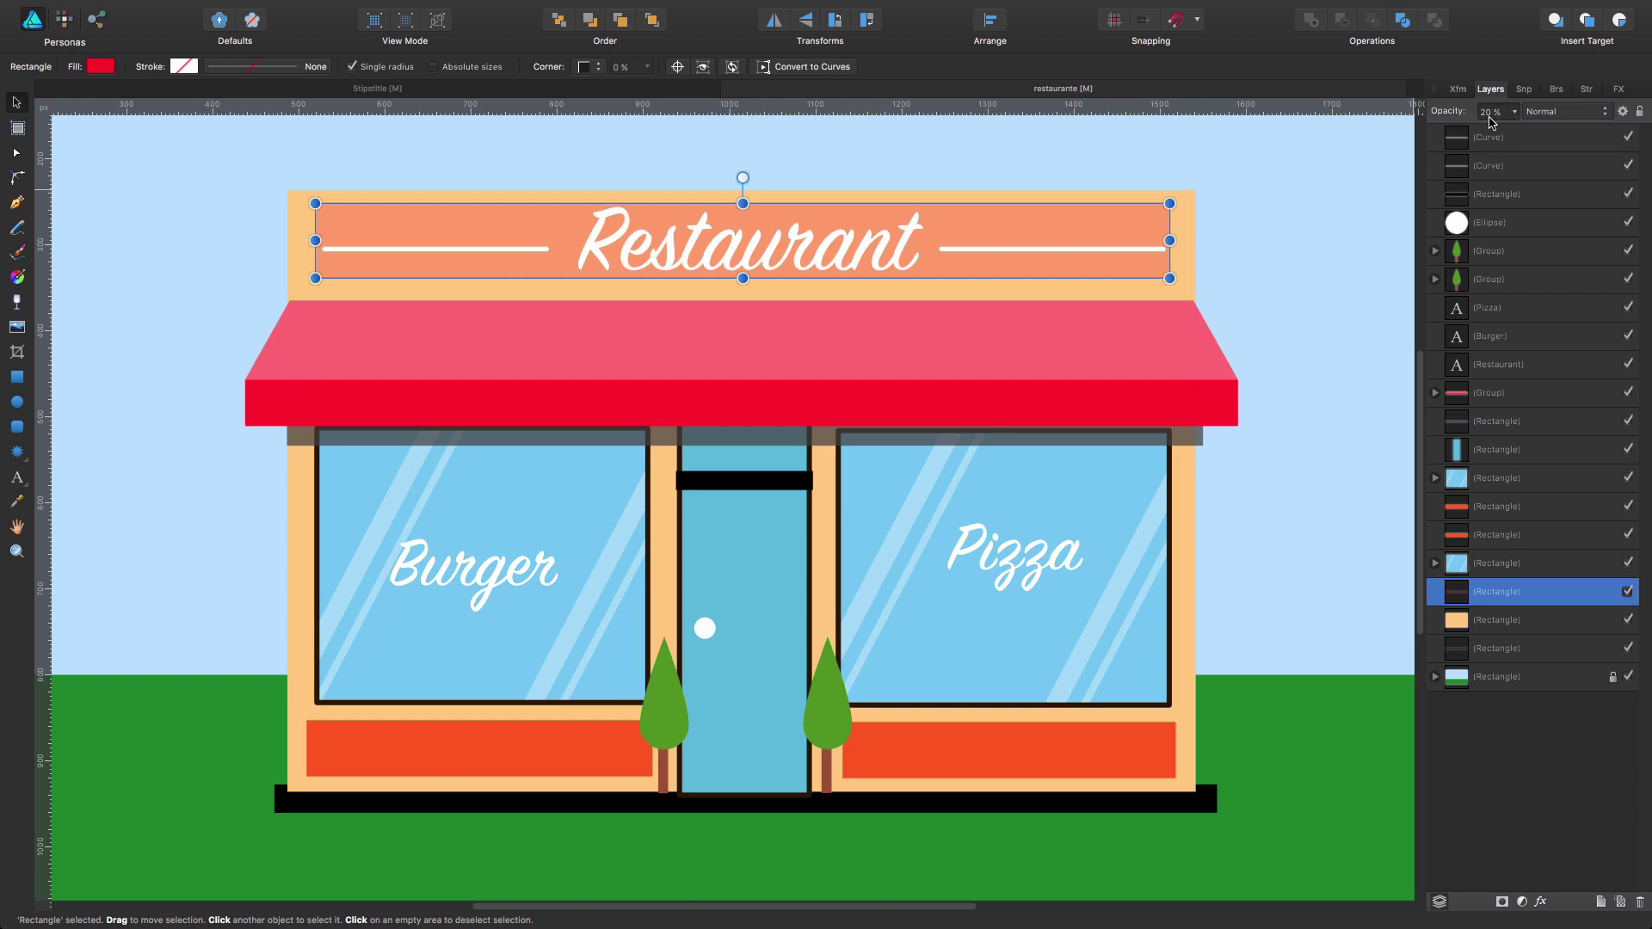
key(3)
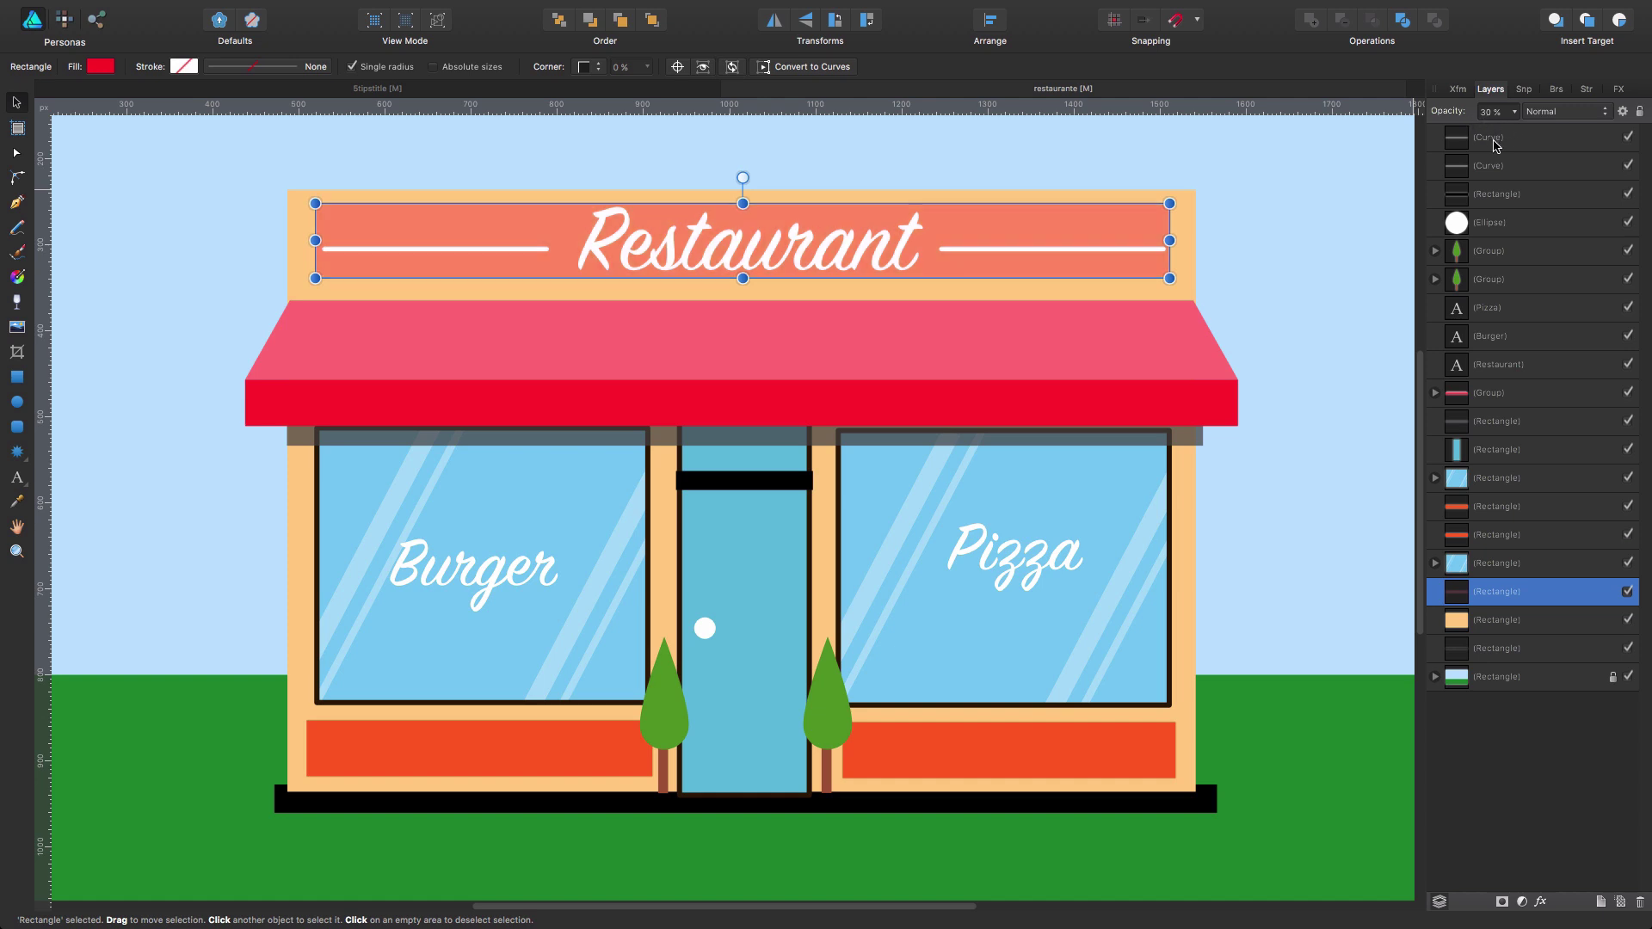
key(4)
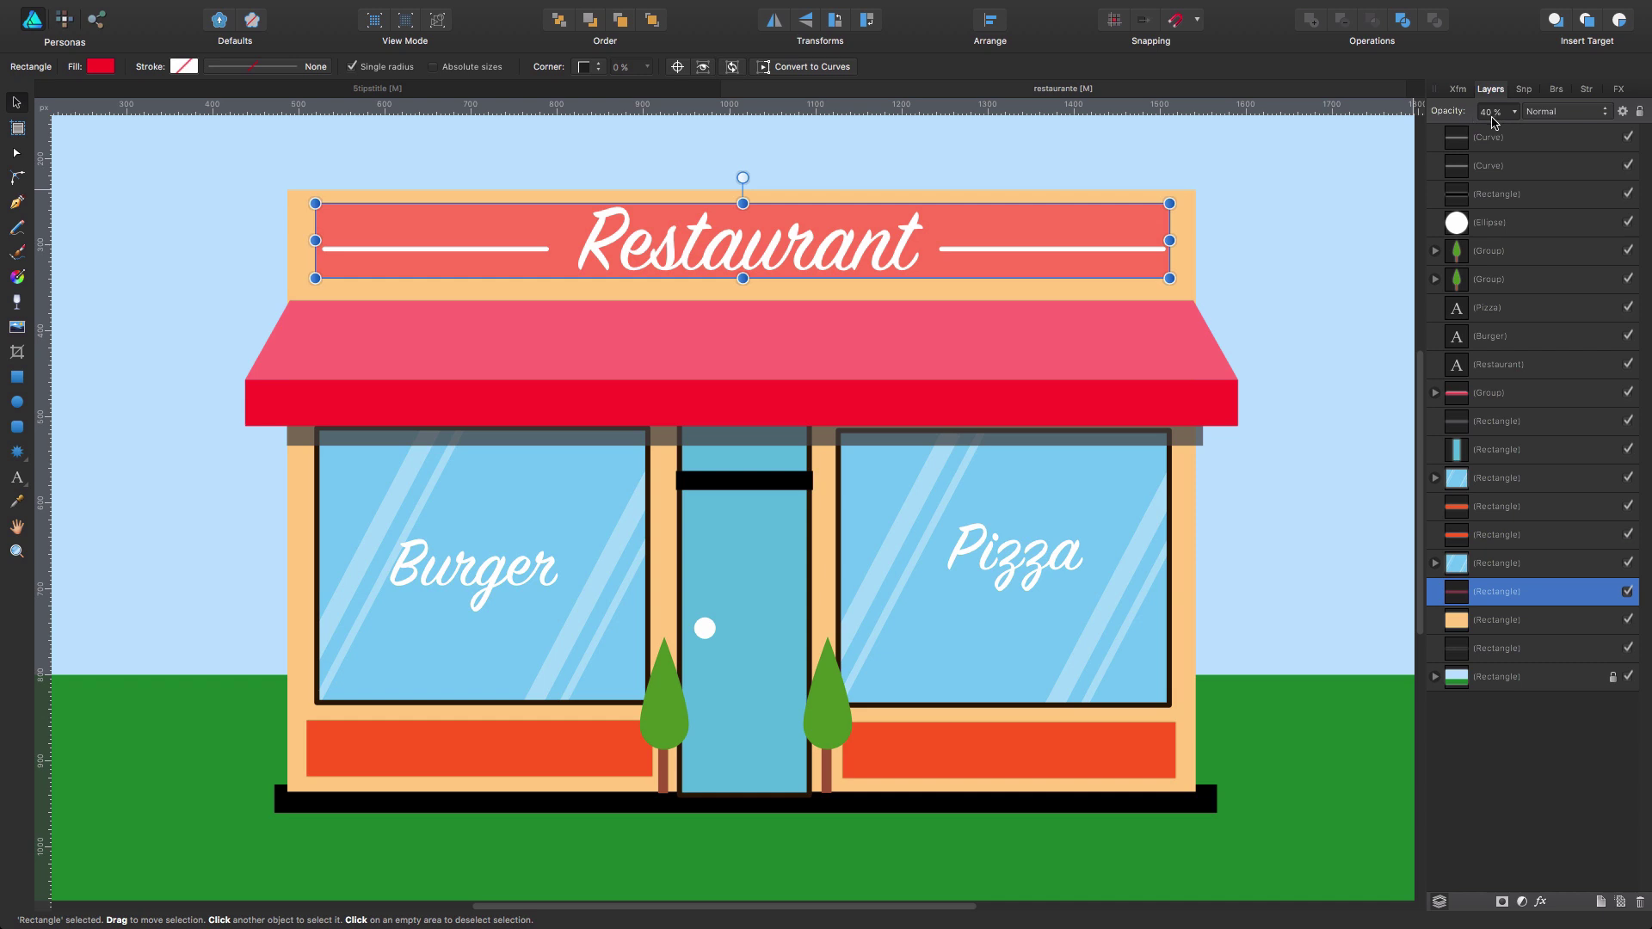
key(7)
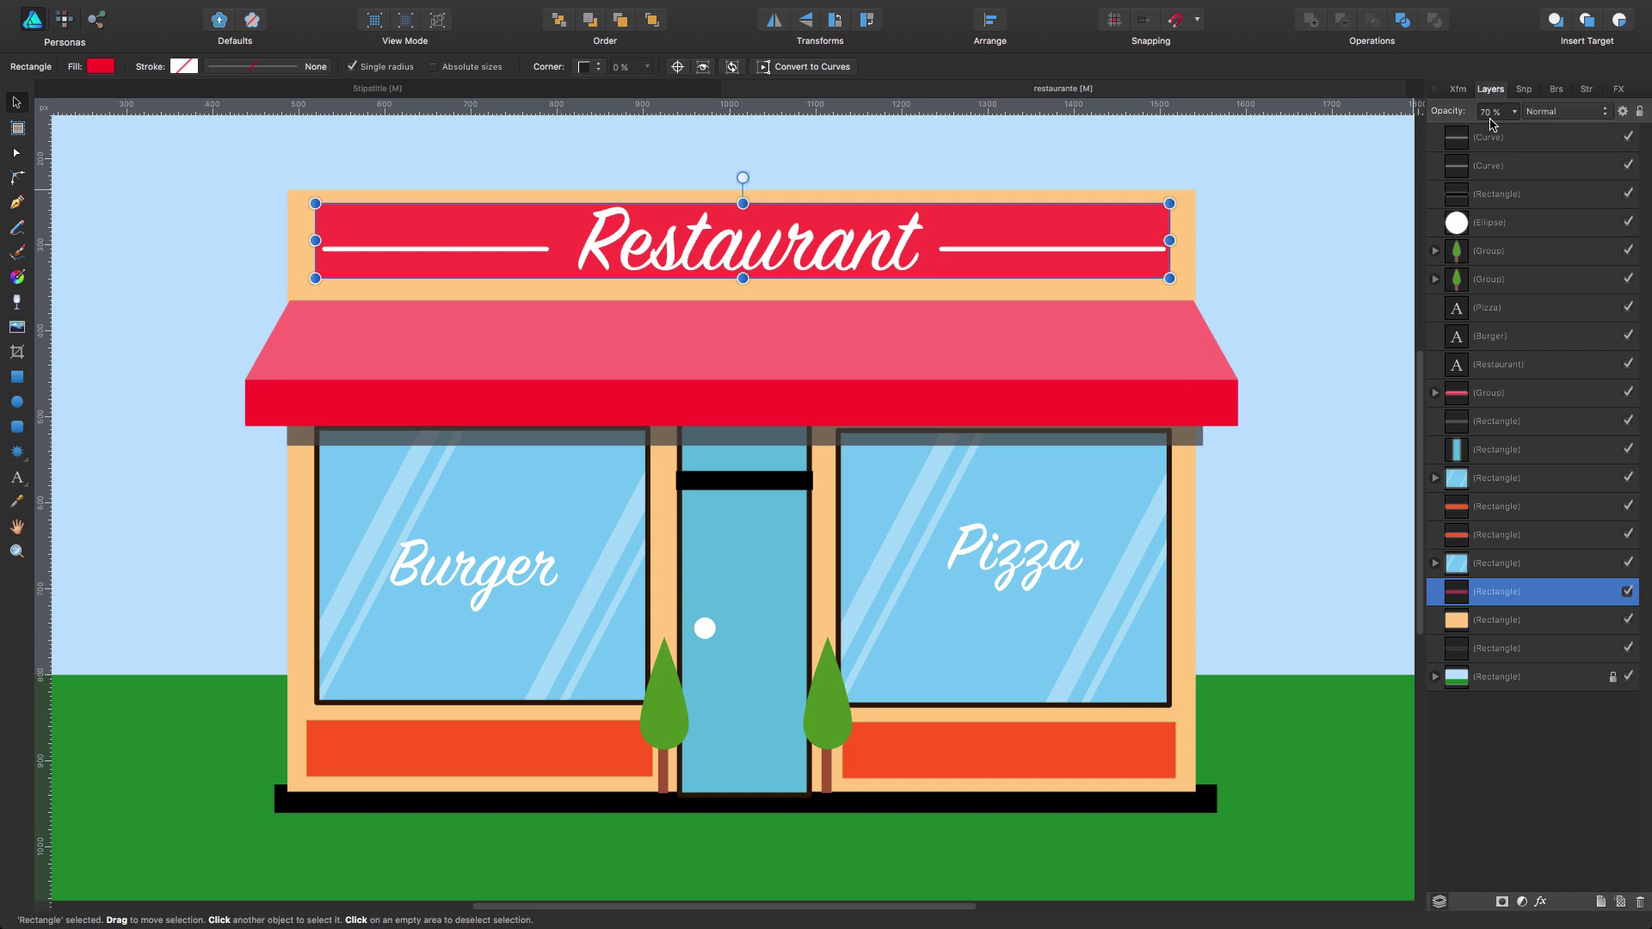
key(0)
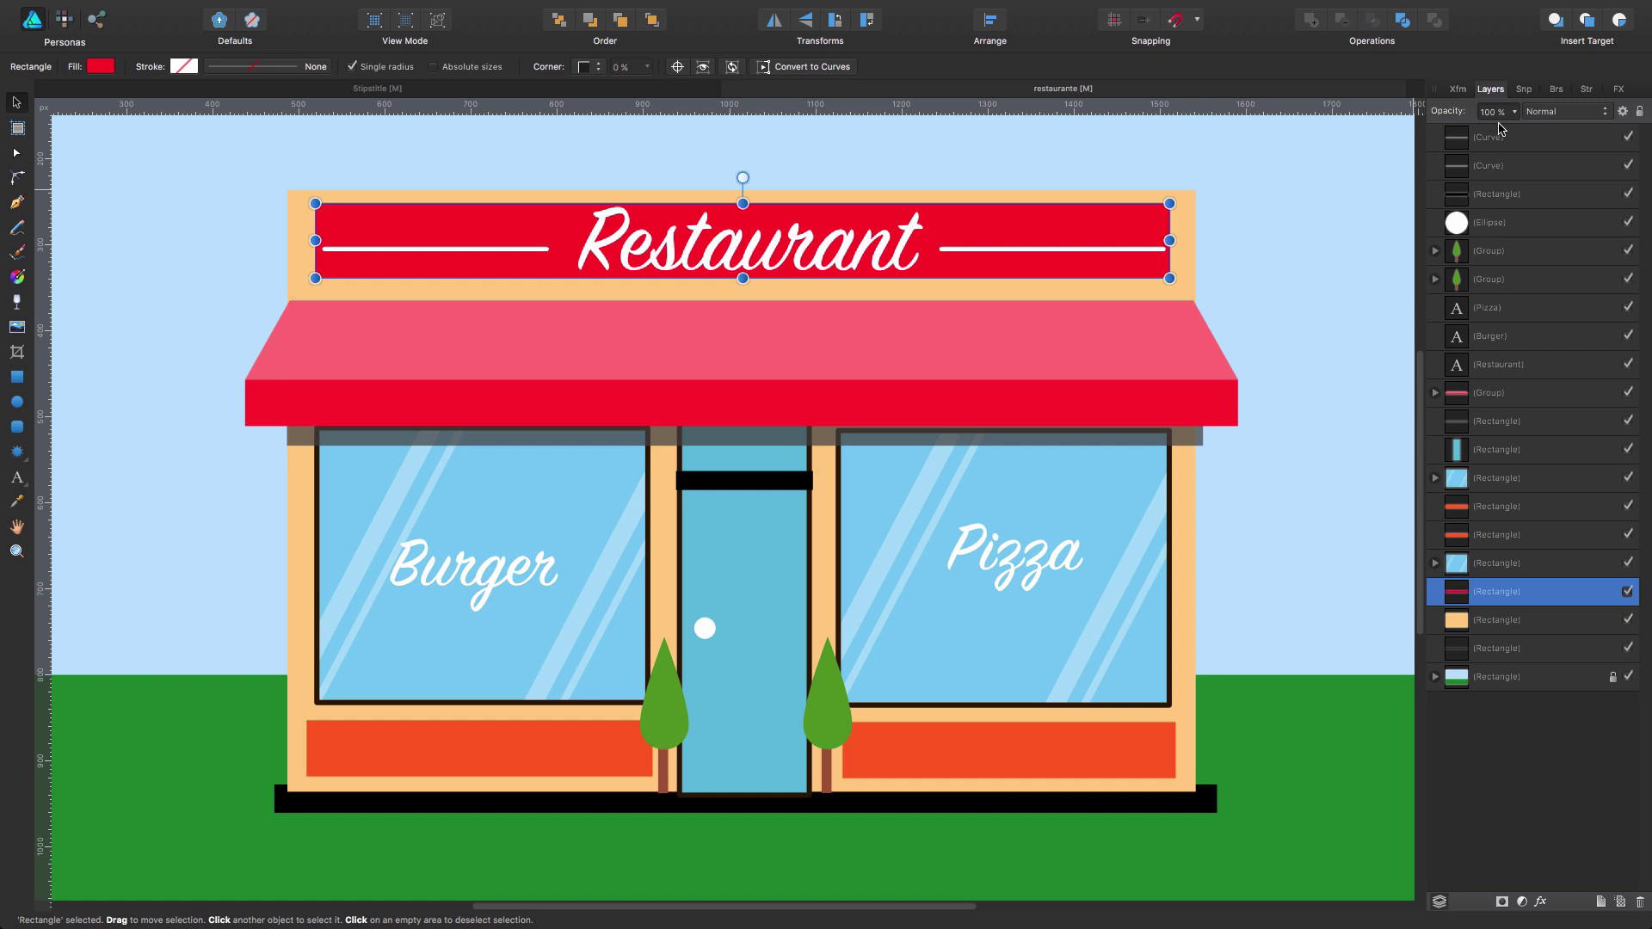
key(1)
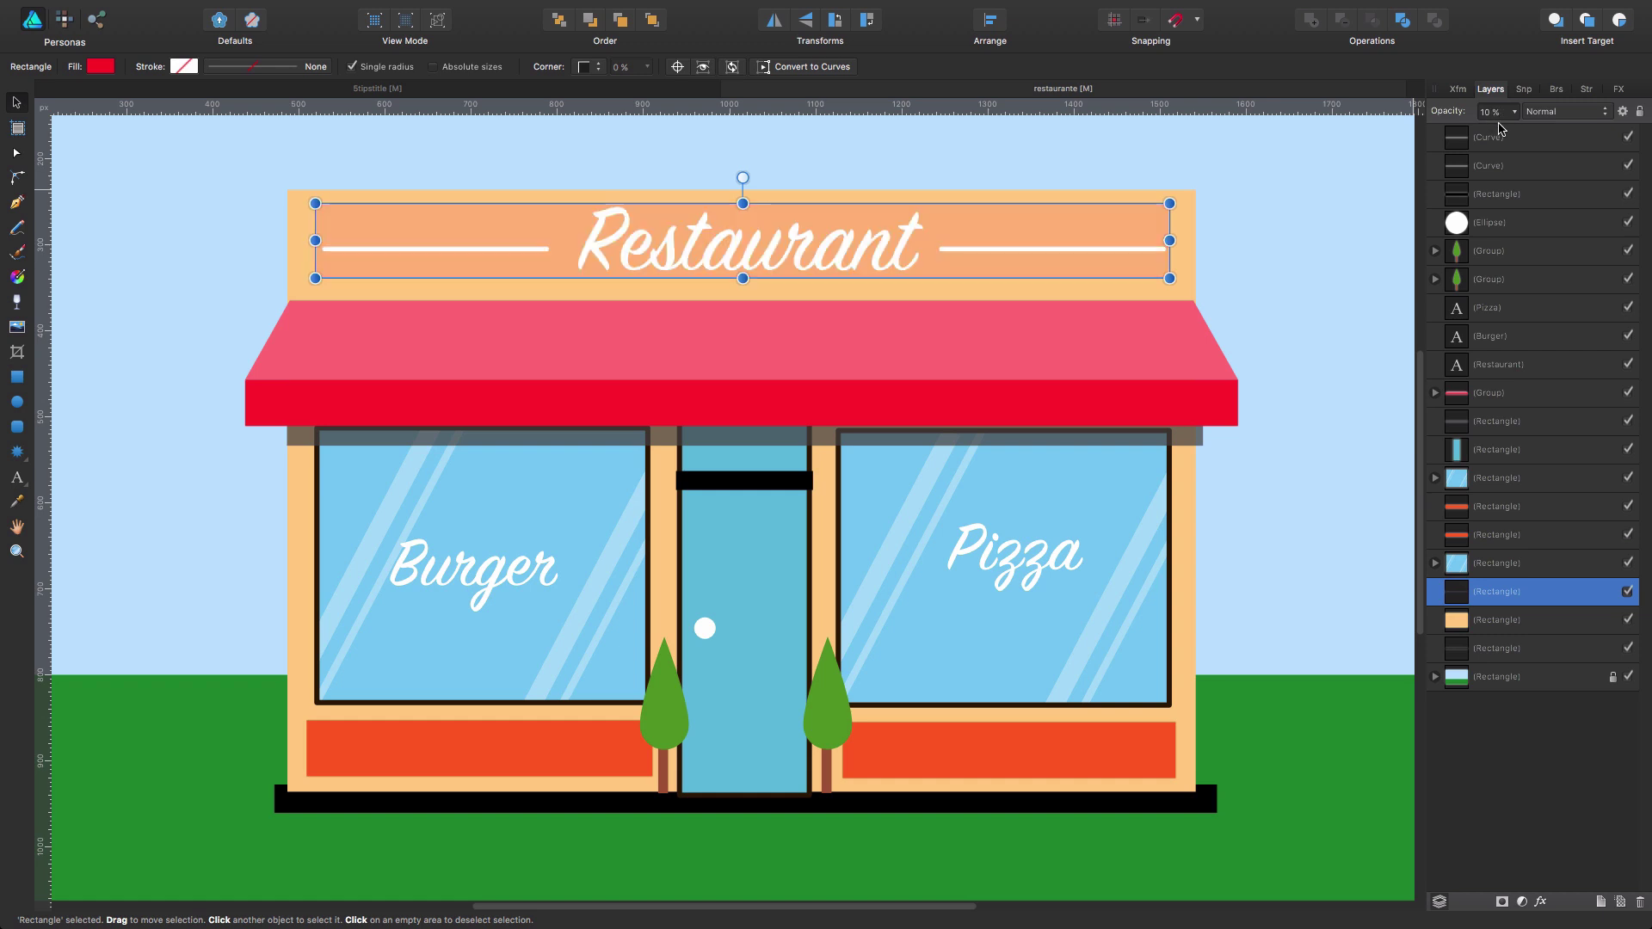
click(1303, 333)
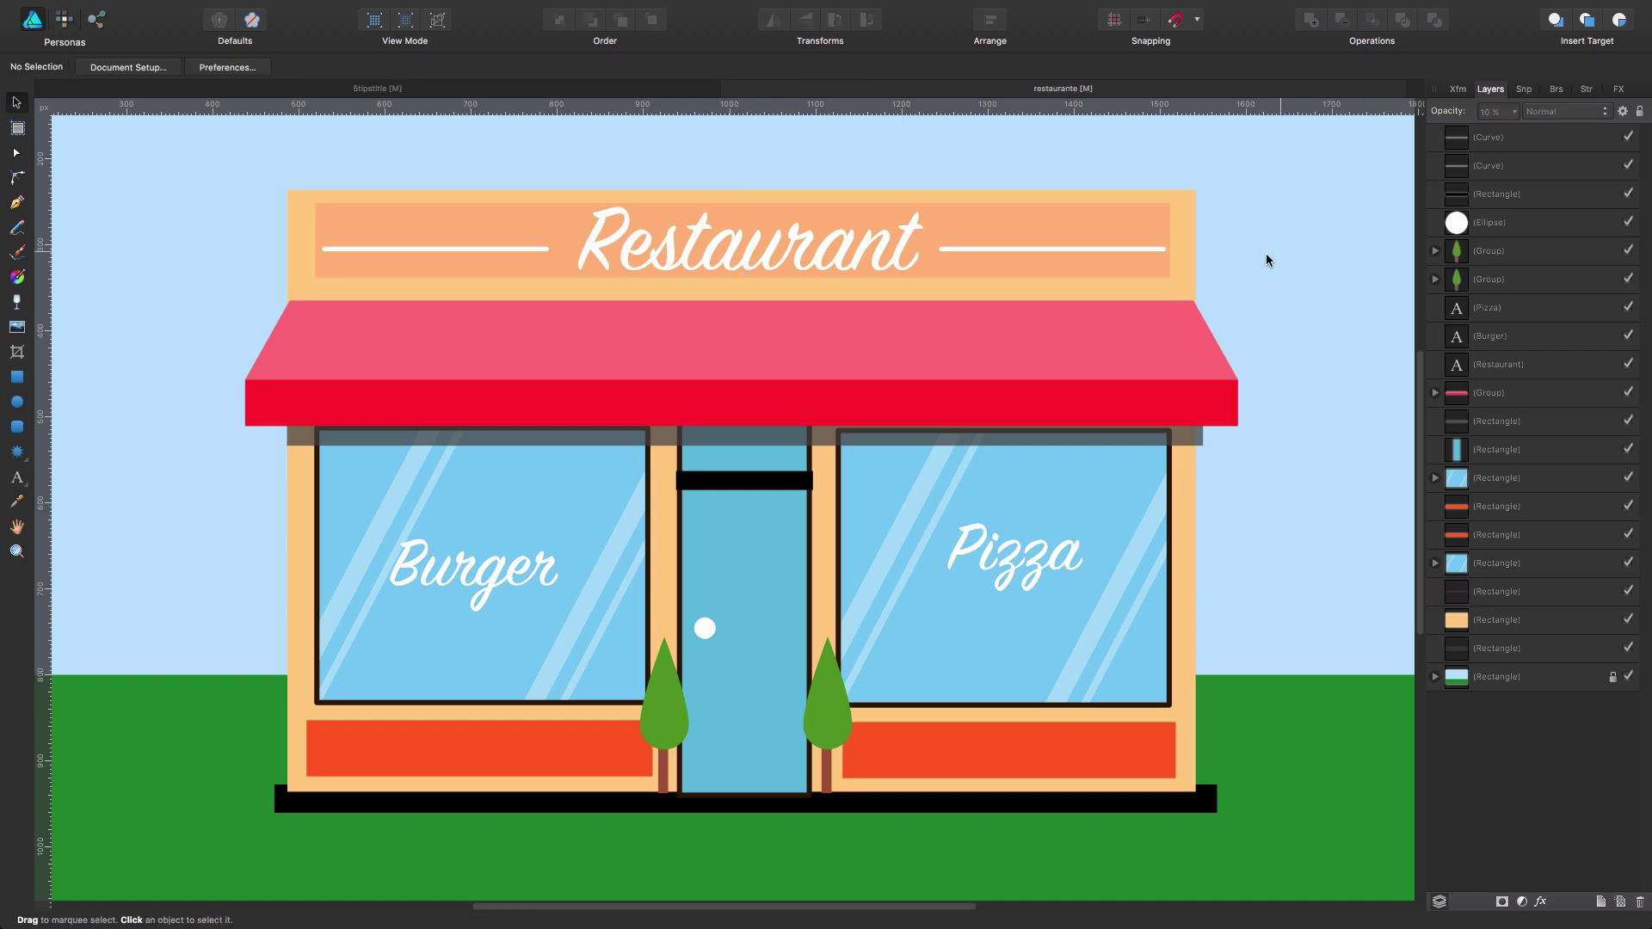
Step: Reselect the faint sign banner to show its 10% opacity
click(1150, 239)
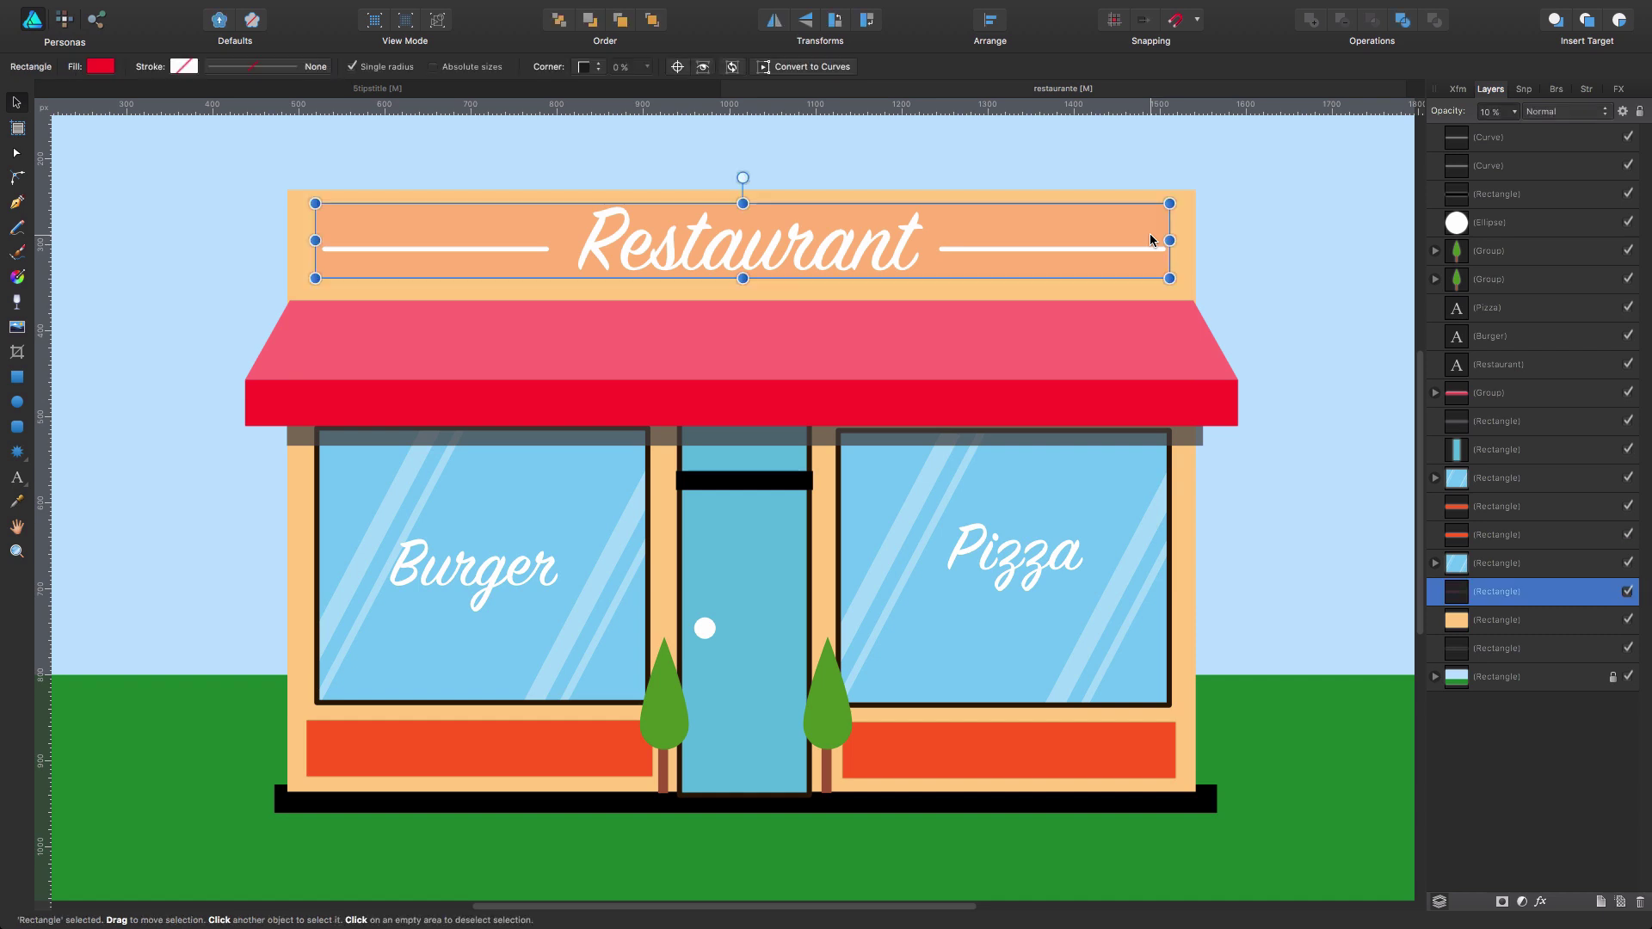